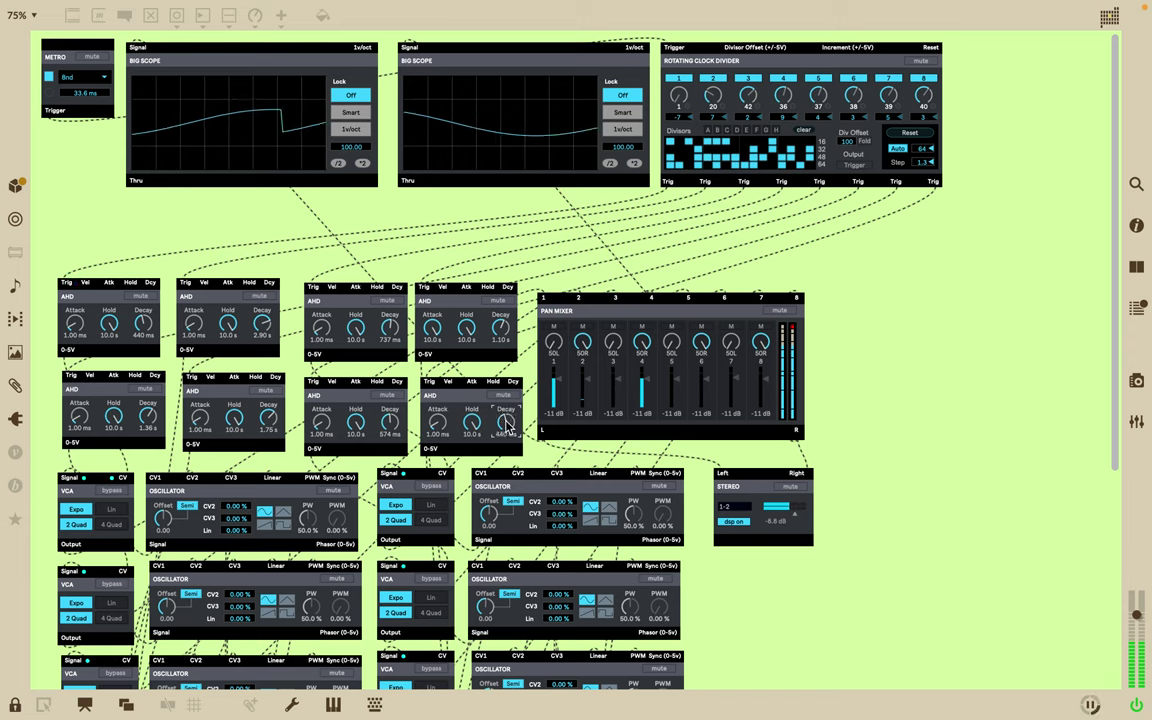
Shorten the AHD hold times: upper first, third and fourth to 1.35, 1.91 and 1.82 s; lower row to 606 ms, 3.13, 3.26 and 3.84 s.
{"action": "left_click_drag", "start_coordinate": [466, 327], "coordinate": [470, 452]}
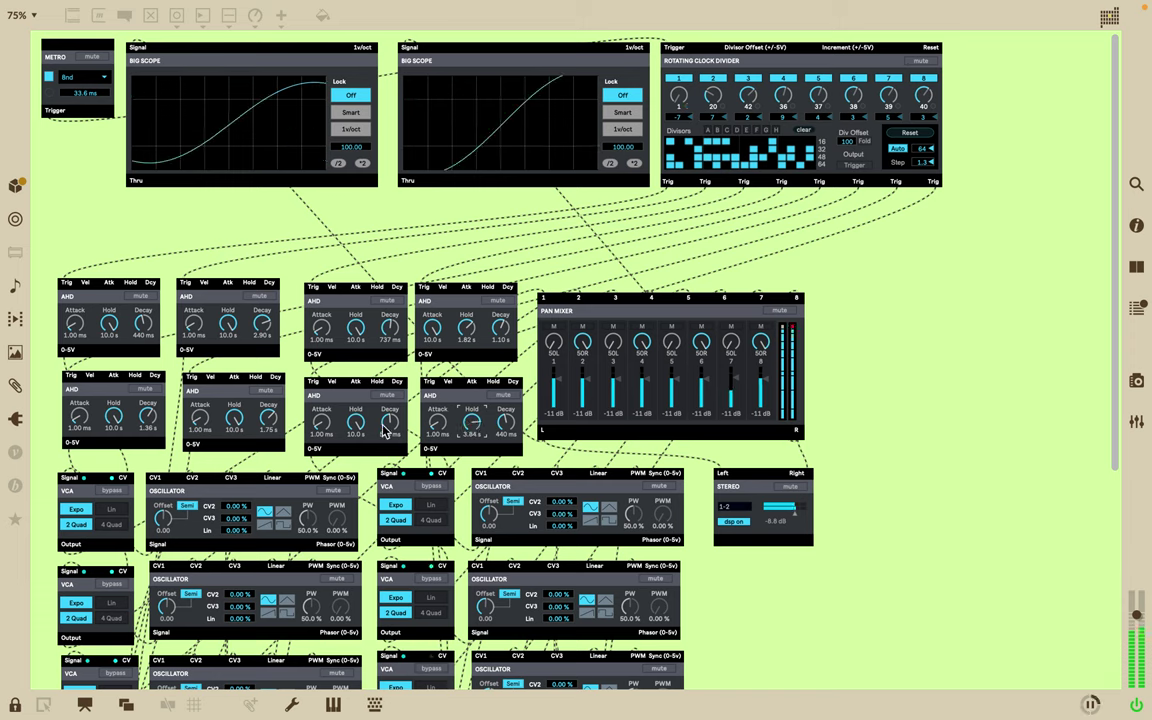
{"action": "left_click_drag", "start_coordinate": [355, 422], "coordinate": [354, 445]}
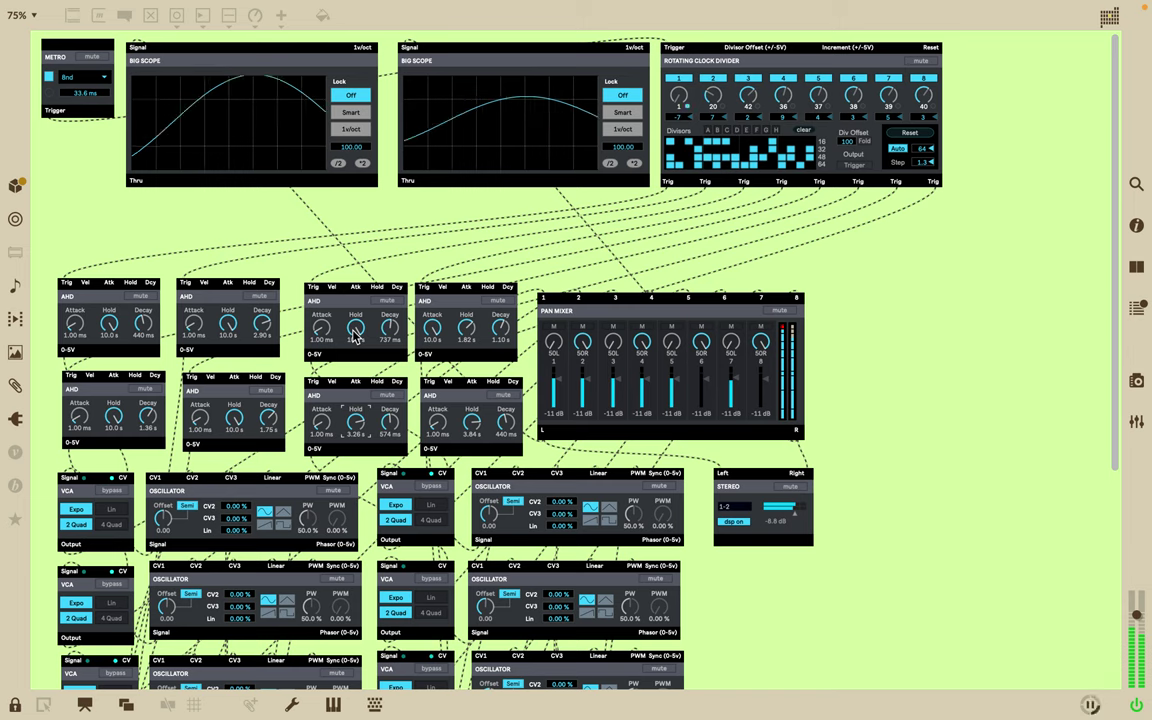
{"action": "left_click_drag", "start_coordinate": [355, 335], "coordinate": [360, 365]}
{"action": "left_click_drag", "start_coordinate": [240, 416], "coordinate": [254, 447]}
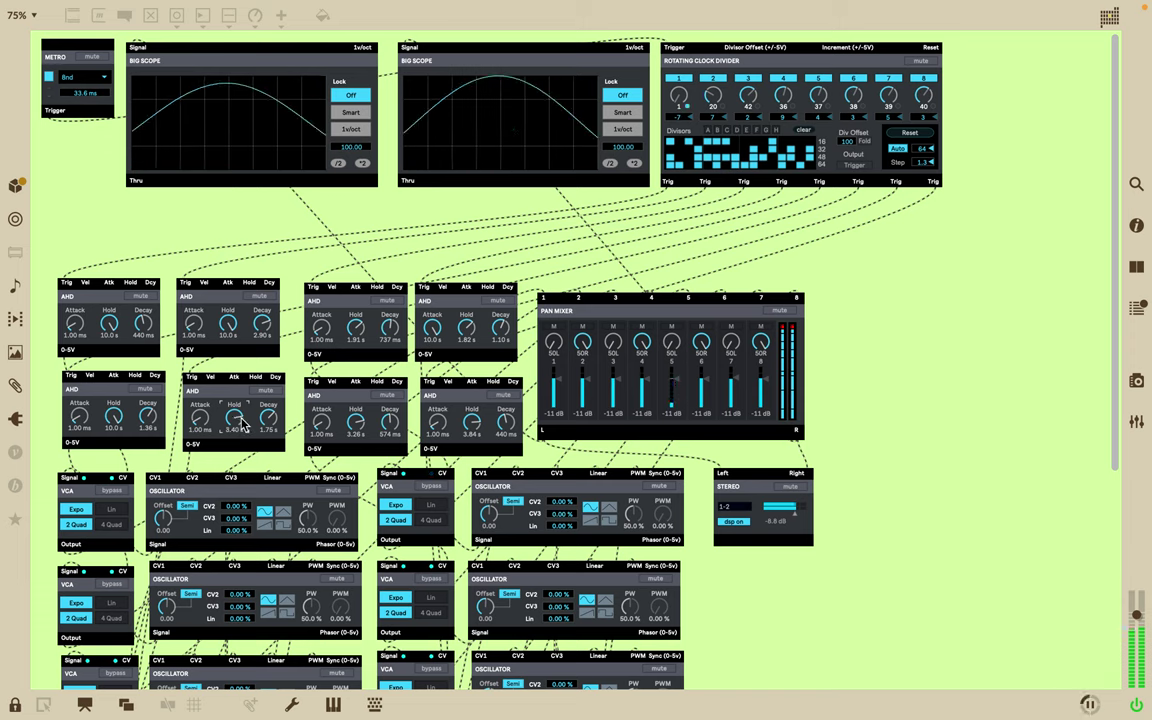
{"action": "left_click_drag", "start_coordinate": [109, 322], "coordinate": [132, 472]}
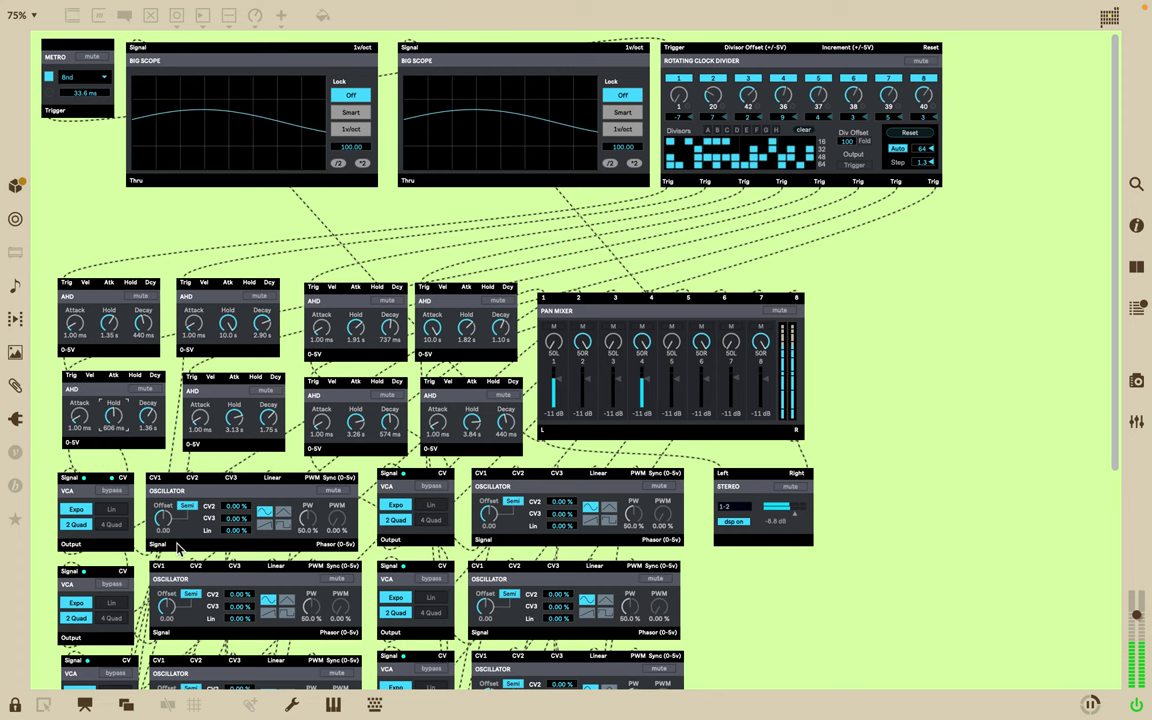
Give the first left oscillator a square wave with 60.2% PW and 21.3% PWM, Freq mode and CV2 at 25.2%.
{"action": "scroll", "coordinate": [198, 562], "scroll_direction": "down", "scroll_amount": 3}
{"action": "scroll", "coordinate": [198, 562], "scroll_direction": "down", "scroll_amount": 3}
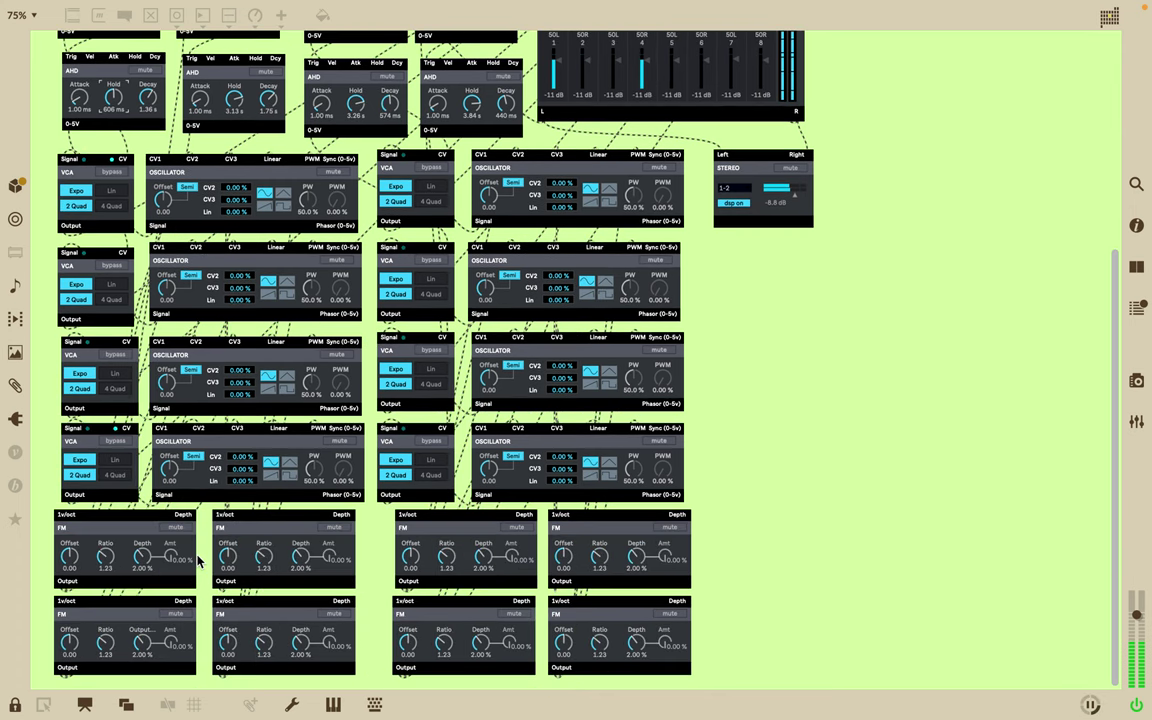
{"action": "scroll", "coordinate": [198, 562], "scroll_direction": "up", "scroll_amount": 6}
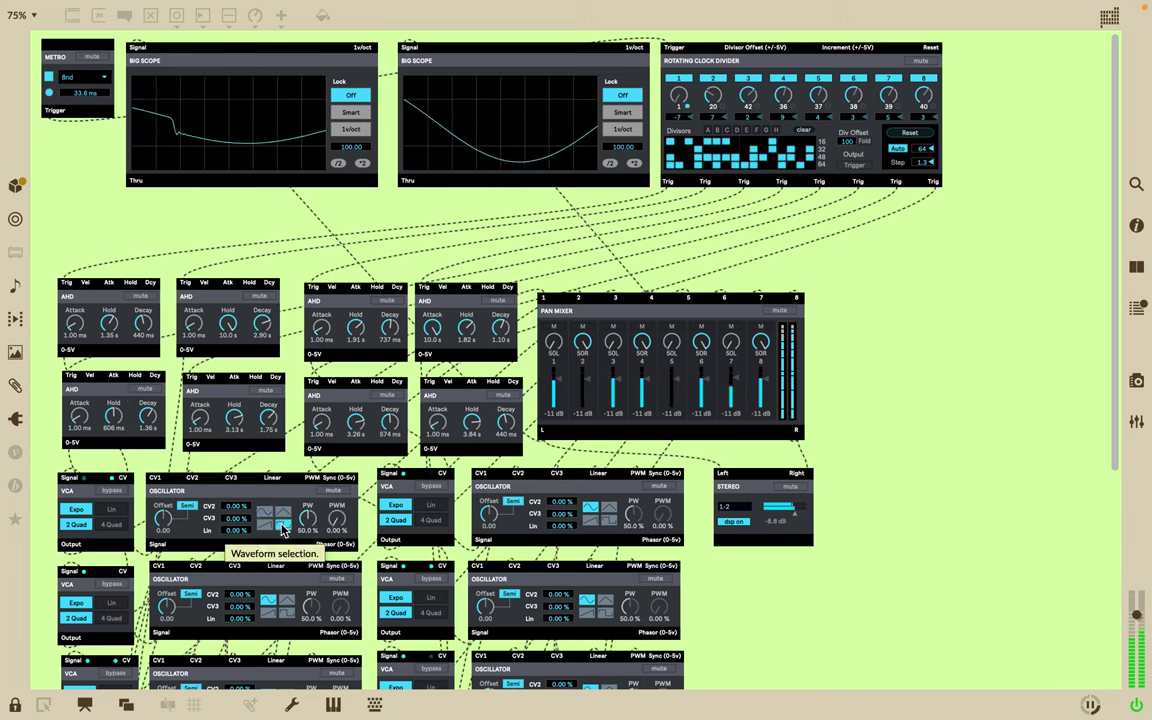
{"action": "left_click_drag", "start_coordinate": [309, 519], "coordinate": [342, 497]}
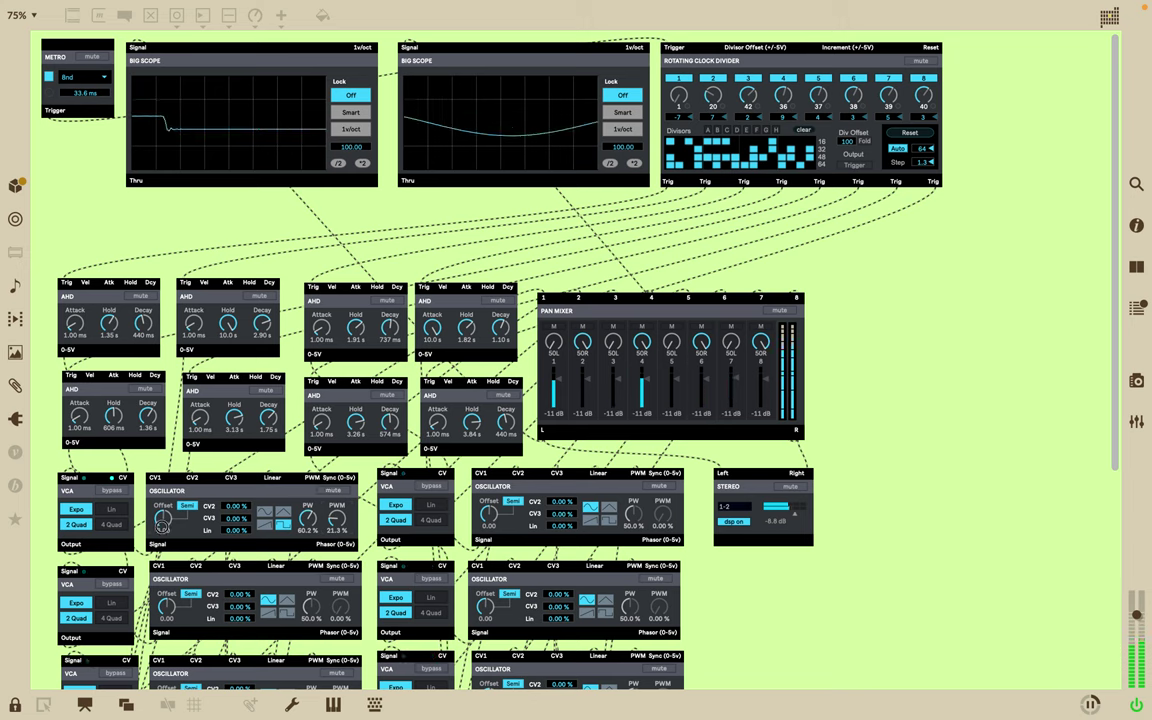
{"action": "left_click", "coordinate": [189, 508]}
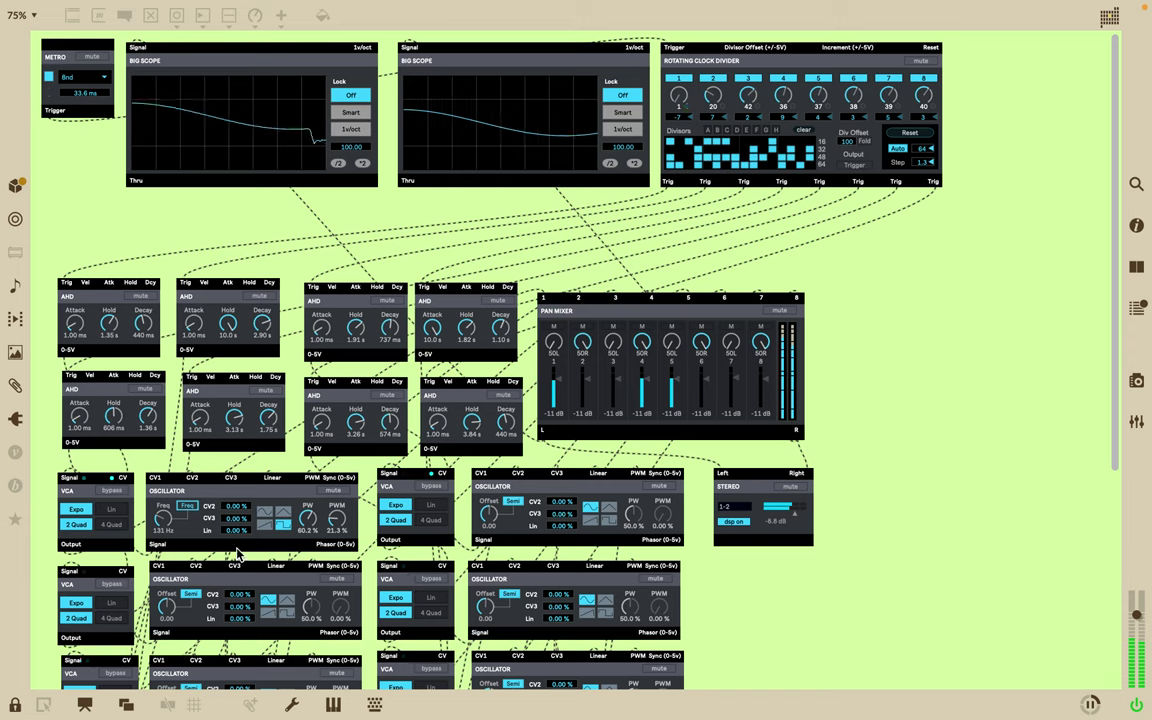
{"action": "left_click_drag", "start_coordinate": [239, 516], "coordinate": [241, 550]}
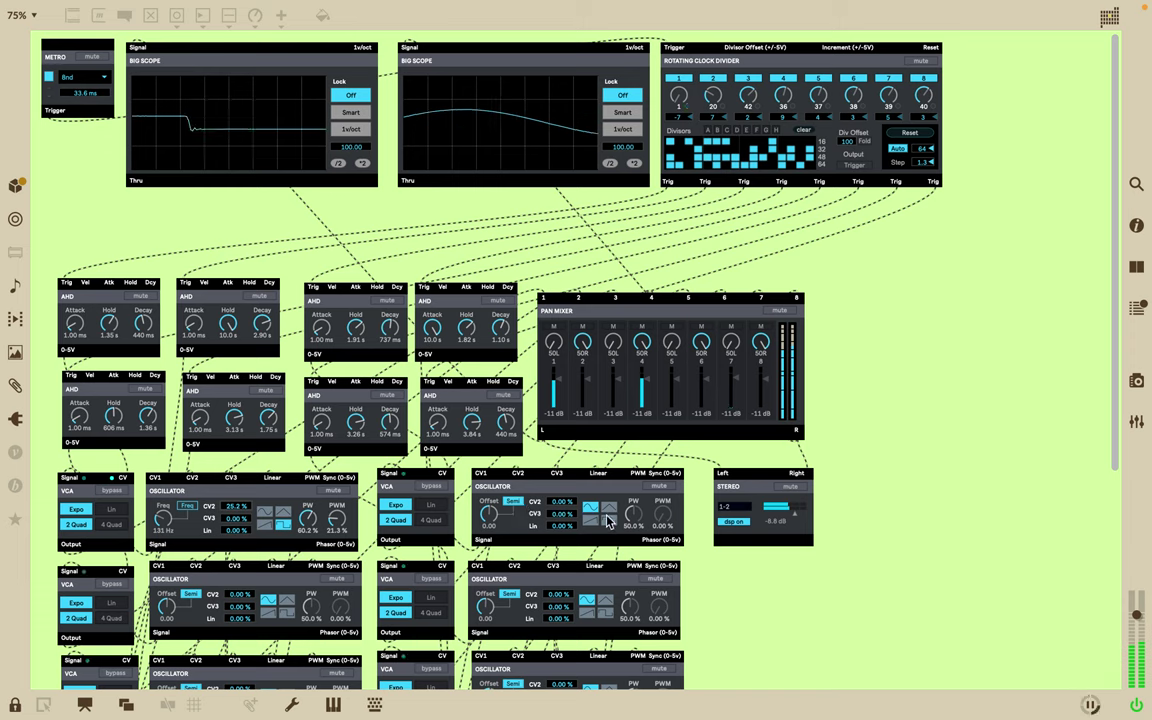
Give the first right oscillator a square wave with offset 10, CV2 29.1%, CV3 9.45%, PW 66.5% and PWM 19.7%.
{"action": "left_click", "coordinate": [607, 508]}
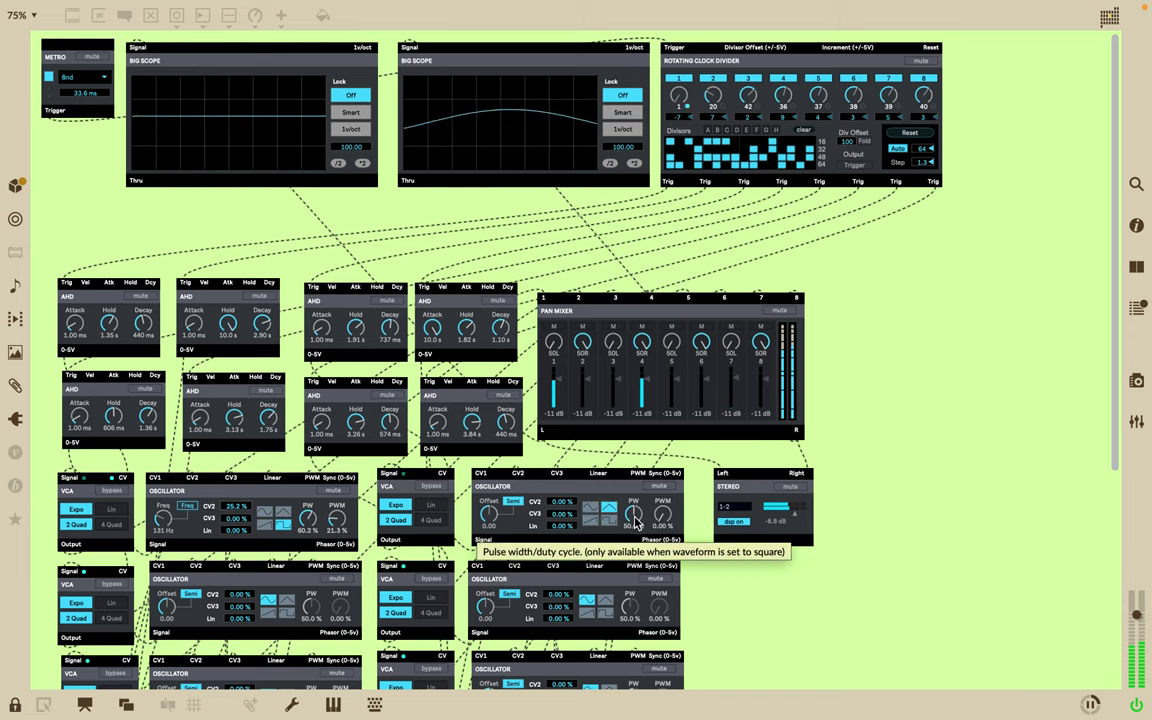
{"action": "mouse_move", "coordinate": [489, 512]}
{"action": "left_mouse_down"}
{"action": "mouse_move", "coordinate": [499, 501]}
{"action": "mouse_move", "coordinate": [491, 519]}
{"action": "left_mouse_up"}
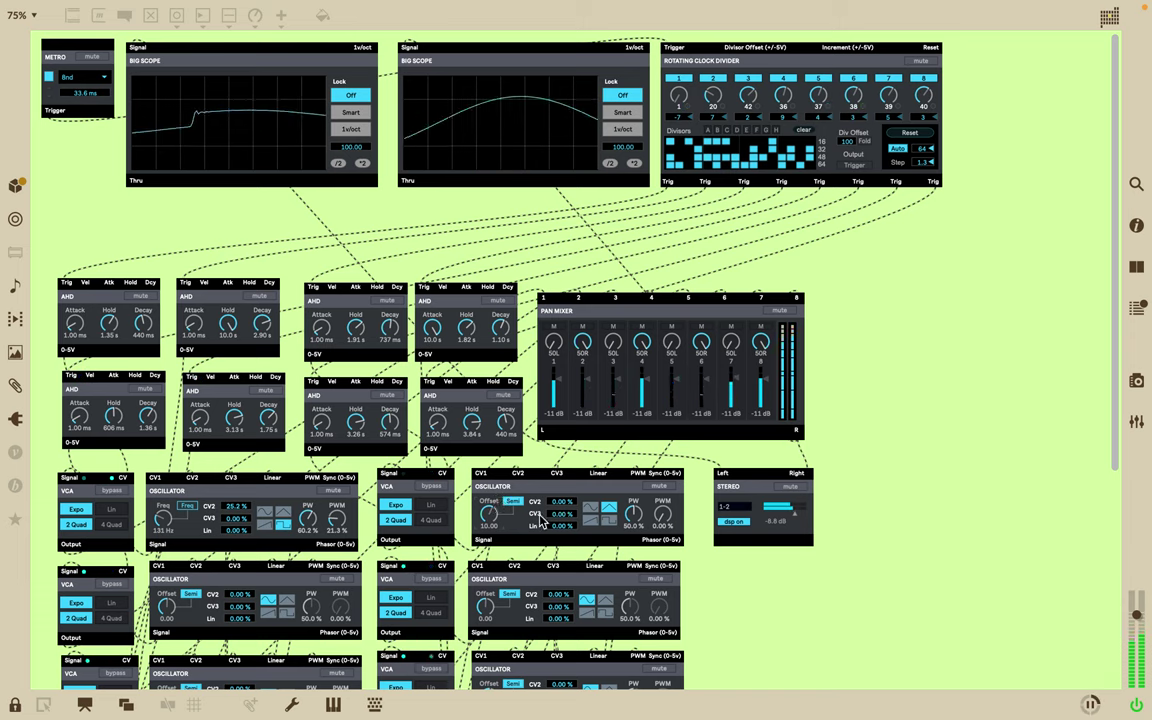
{"action": "left_click_drag", "start_coordinate": [562, 501], "coordinate": [562, 466]}
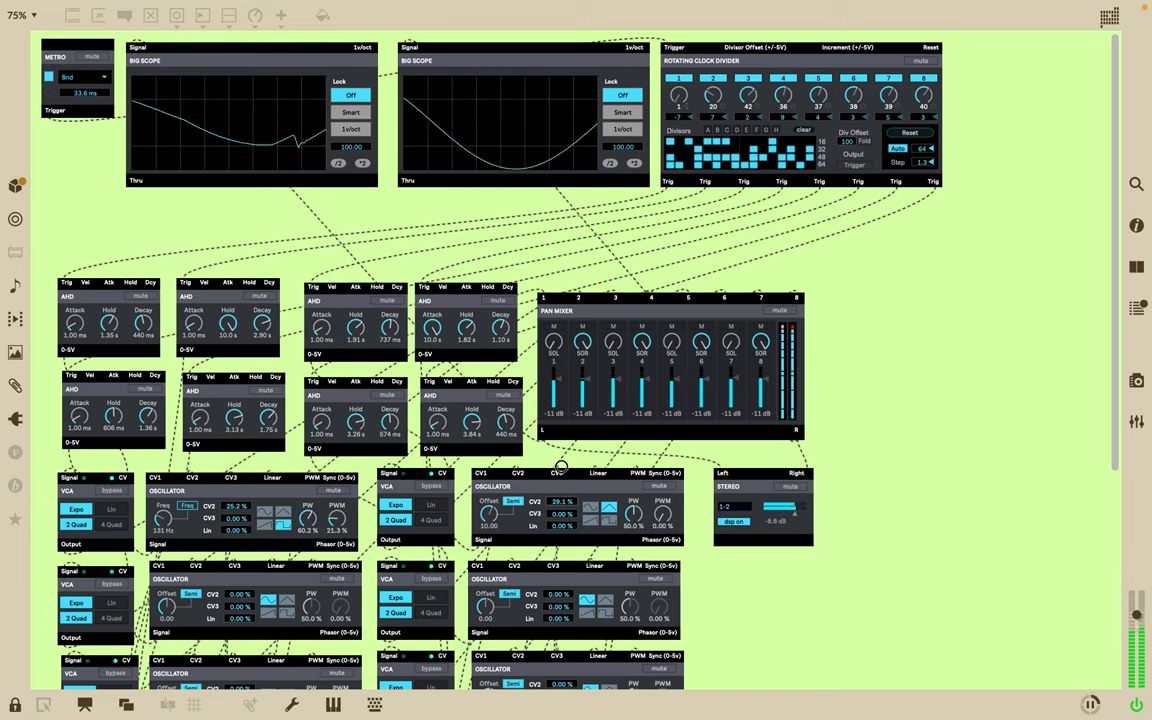
{"action": "left_click_drag", "start_coordinate": [563, 514], "coordinate": [562, 499]}
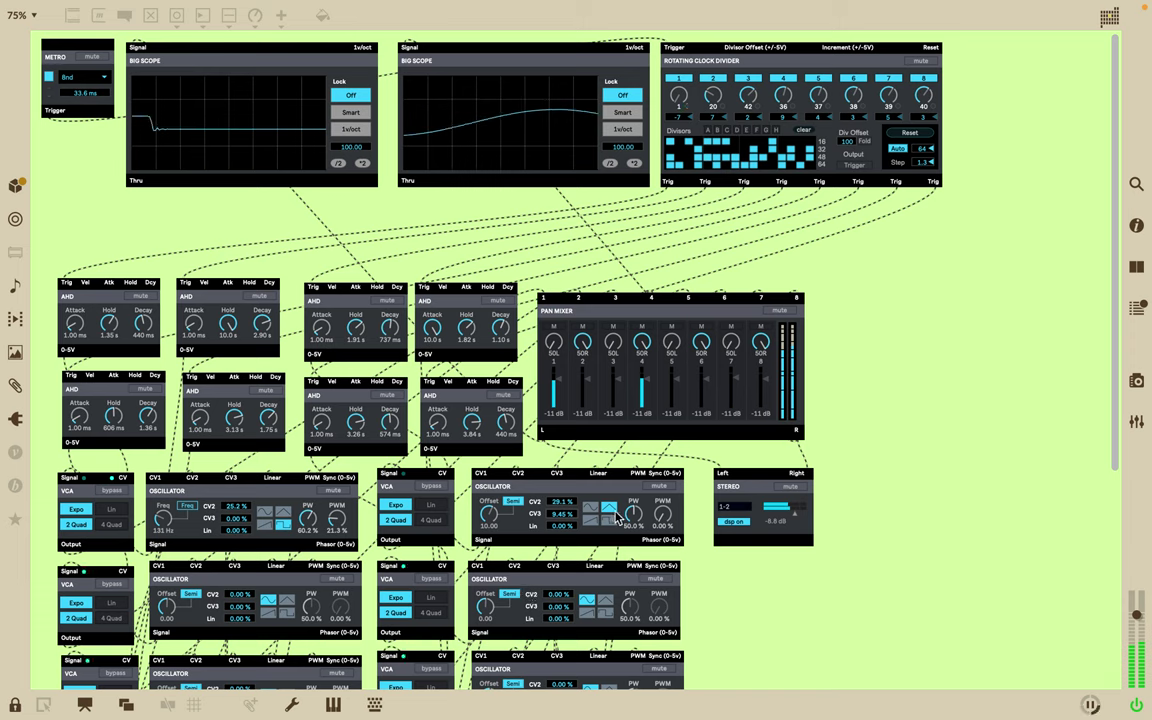
{"action": "left_click", "coordinate": [611, 521]}
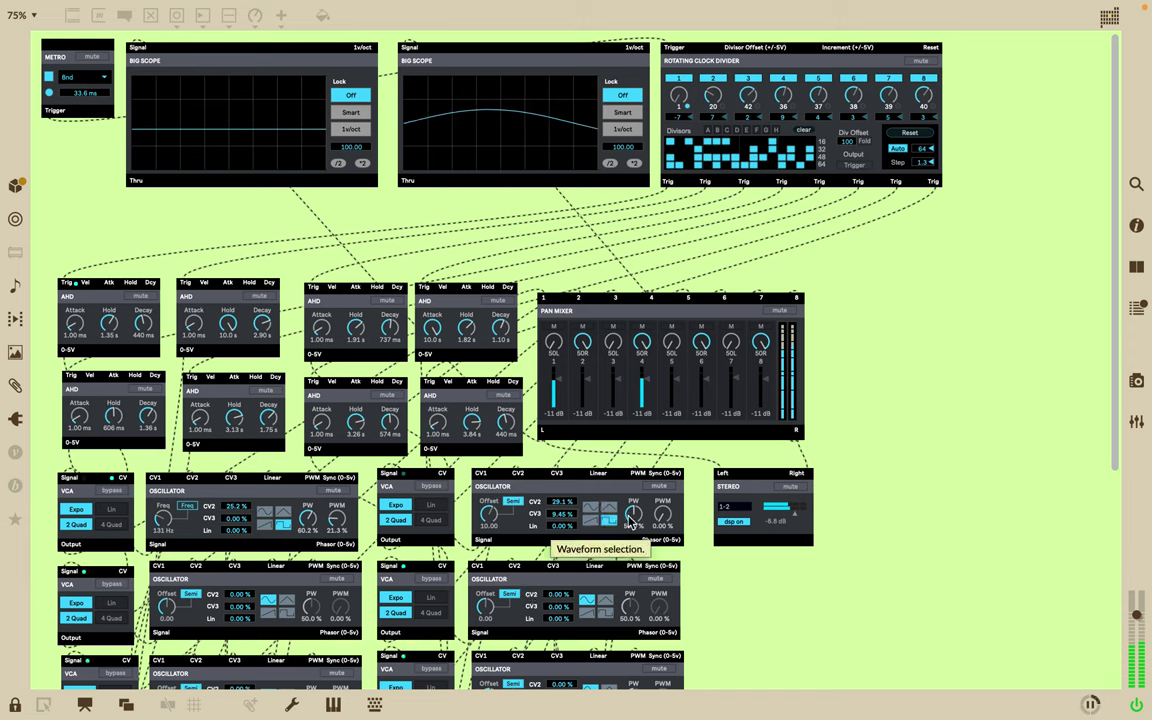
{"action": "left_click_drag", "start_coordinate": [634, 513], "coordinate": [658, 510]}
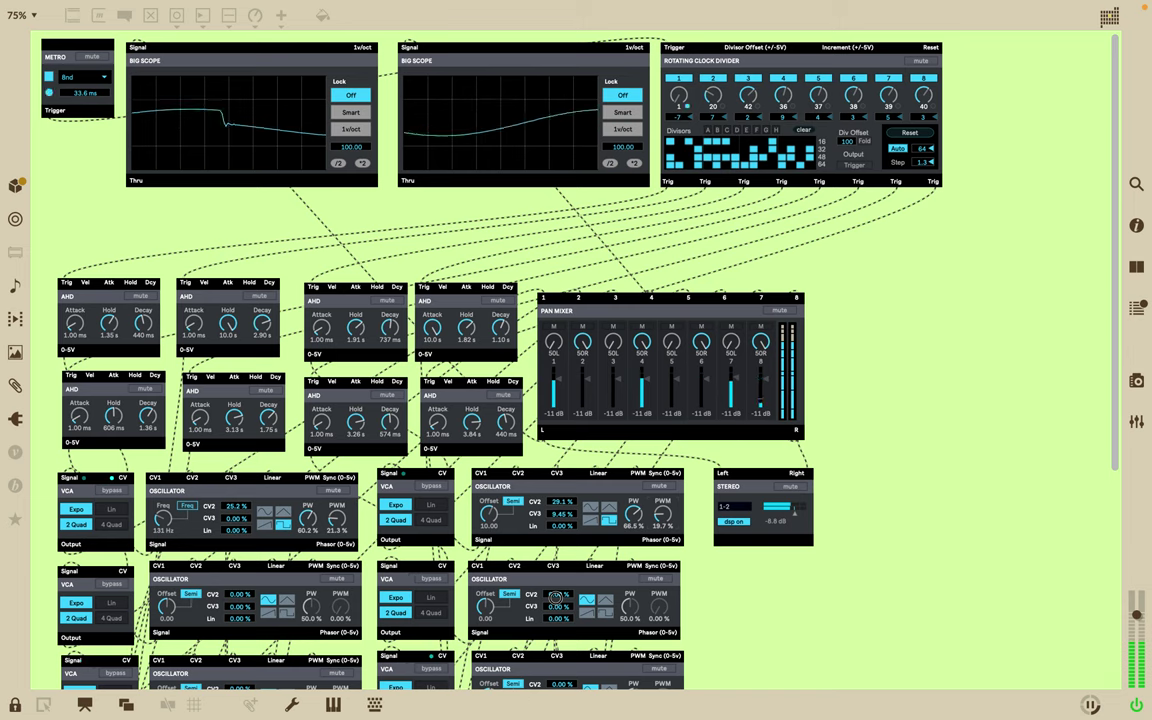
Set CV2 of the second right oscillator to 48.8% and return its Lin amount to 0%.
{"action": "left_click_drag", "start_coordinate": [556, 592], "coordinate": [556, 550]}
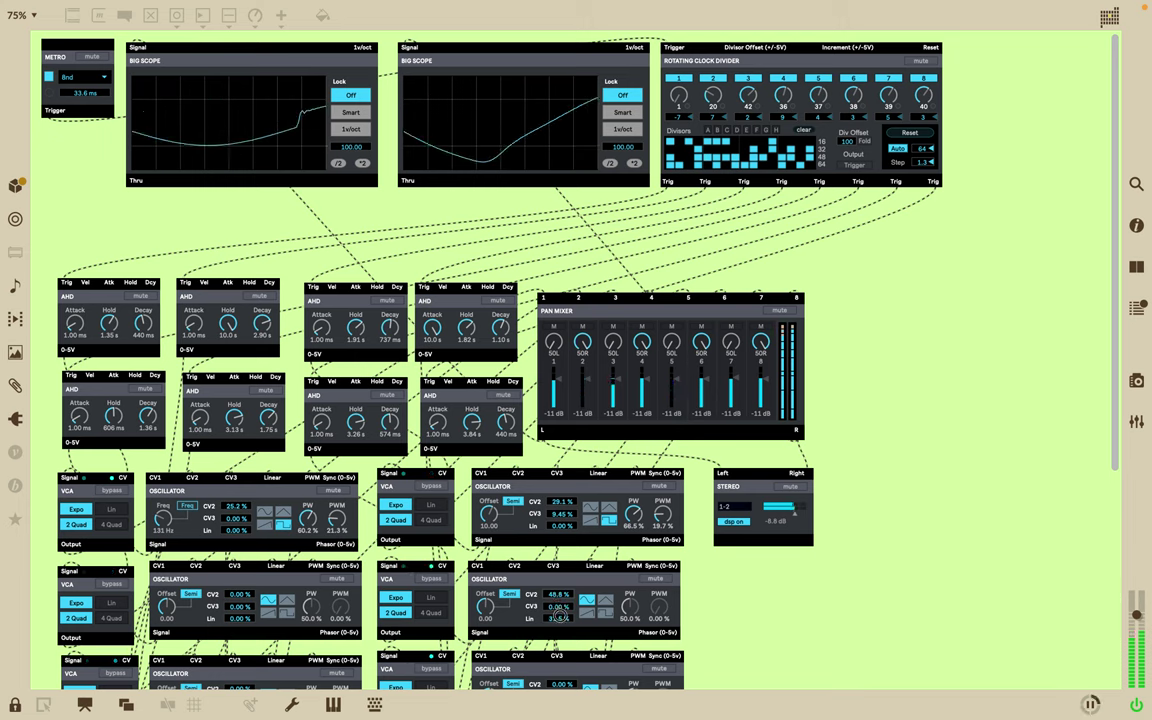
{"action": "left_click_drag", "start_coordinate": [557, 617], "coordinate": [562, 626]}
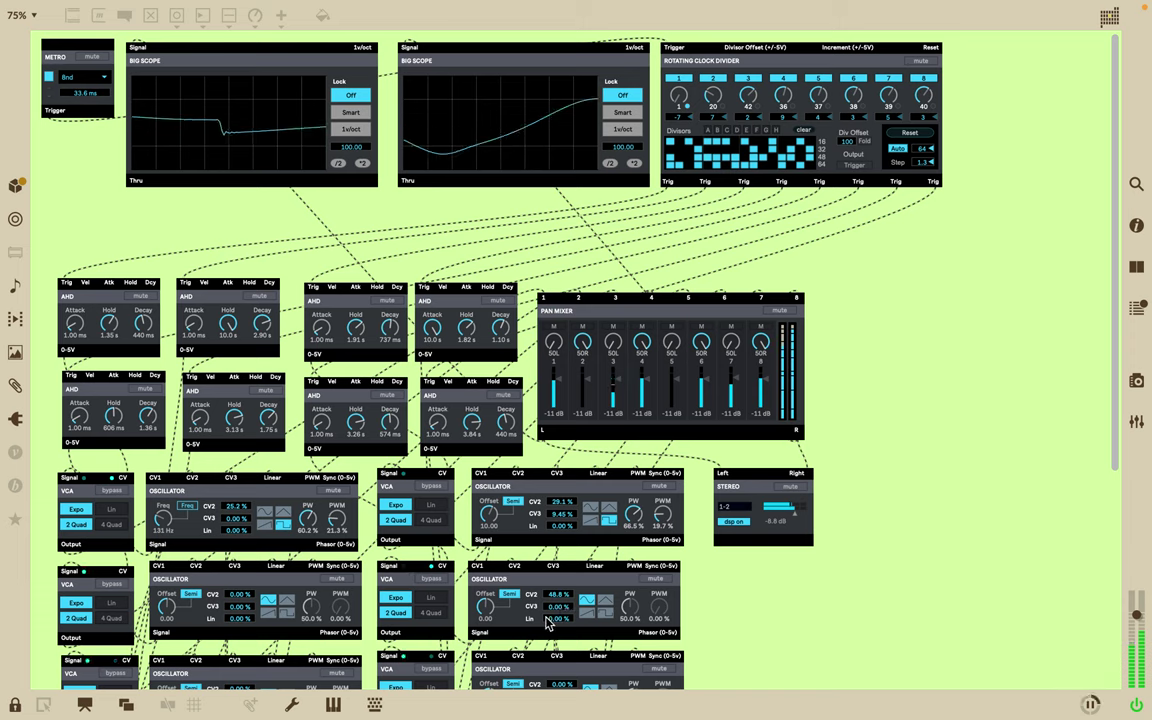
{"action": "mouse_move", "coordinate": [558, 607]}
{"action": "left_mouse_down"}
{"action": "mouse_move", "coordinate": [558, 597]}
{"action": "mouse_move", "coordinate": [558, 624]}
{"action": "left_mouse_up"}
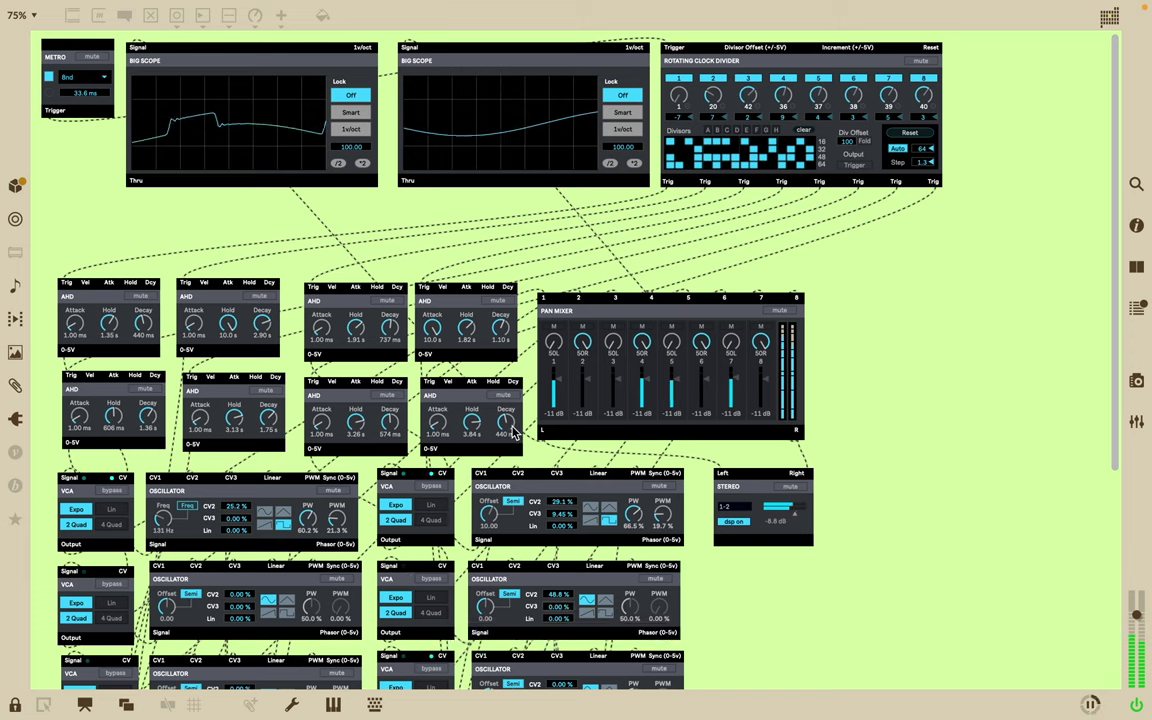
Set upper AHD decays two to four to 3.15, 1.04 and 1.16 s, lower fourth's to 1.51 s; upper second hold 6.27 s, lower first 3.69 s.
{"action": "scroll", "coordinate": [507, 424], "scroll_direction": "up", "scroll_amount": 3}
{"action": "scroll", "coordinate": [505, 420], "scroll_direction": "up", "scroll_amount": 3}
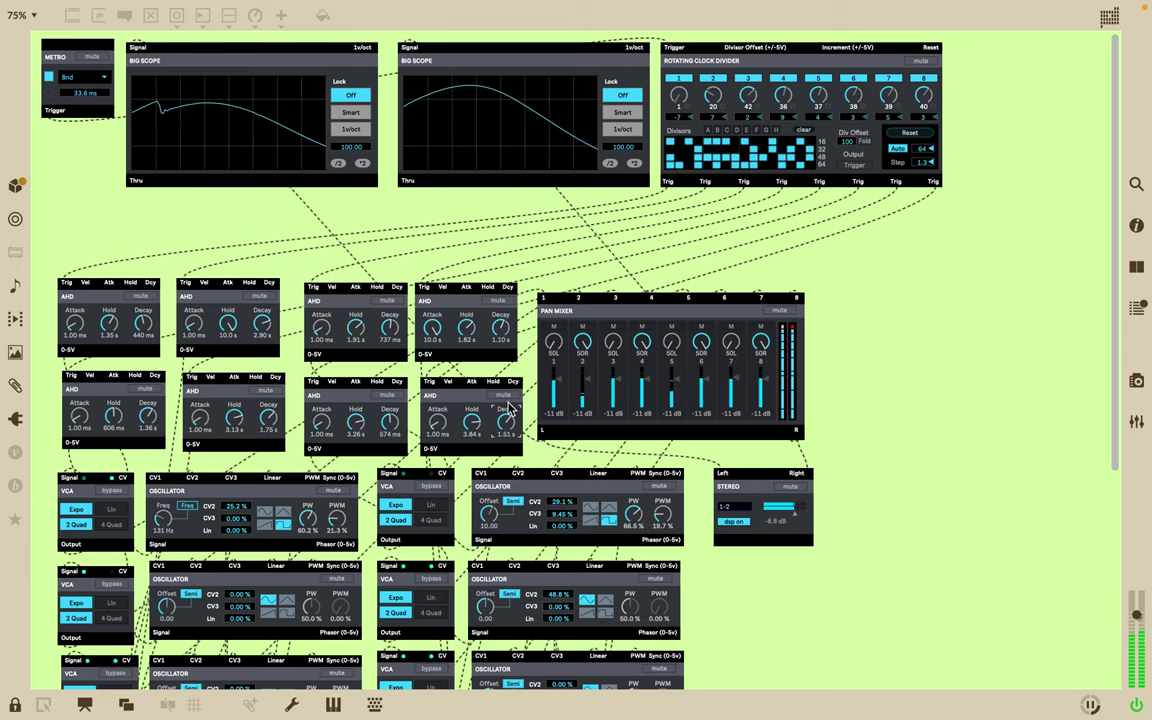
{"action": "scroll", "coordinate": [499, 326], "scroll_direction": "up", "scroll_amount": 1}
{"action": "scroll", "coordinate": [387, 326], "scroll_direction": "up", "scroll_amount": 2}
{"action": "scroll", "coordinate": [387, 326], "scroll_direction": "up", "scroll_amount": 2}
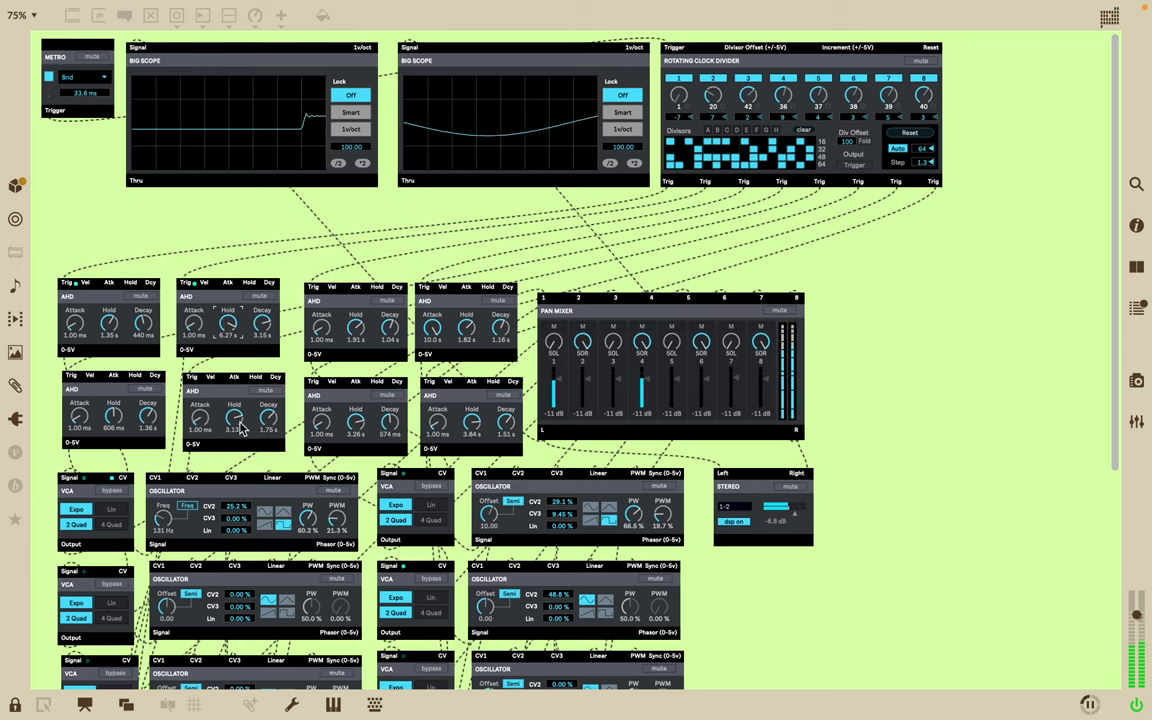
{"action": "scroll", "coordinate": [117, 423], "scroll_direction": "up", "scroll_amount": 10}
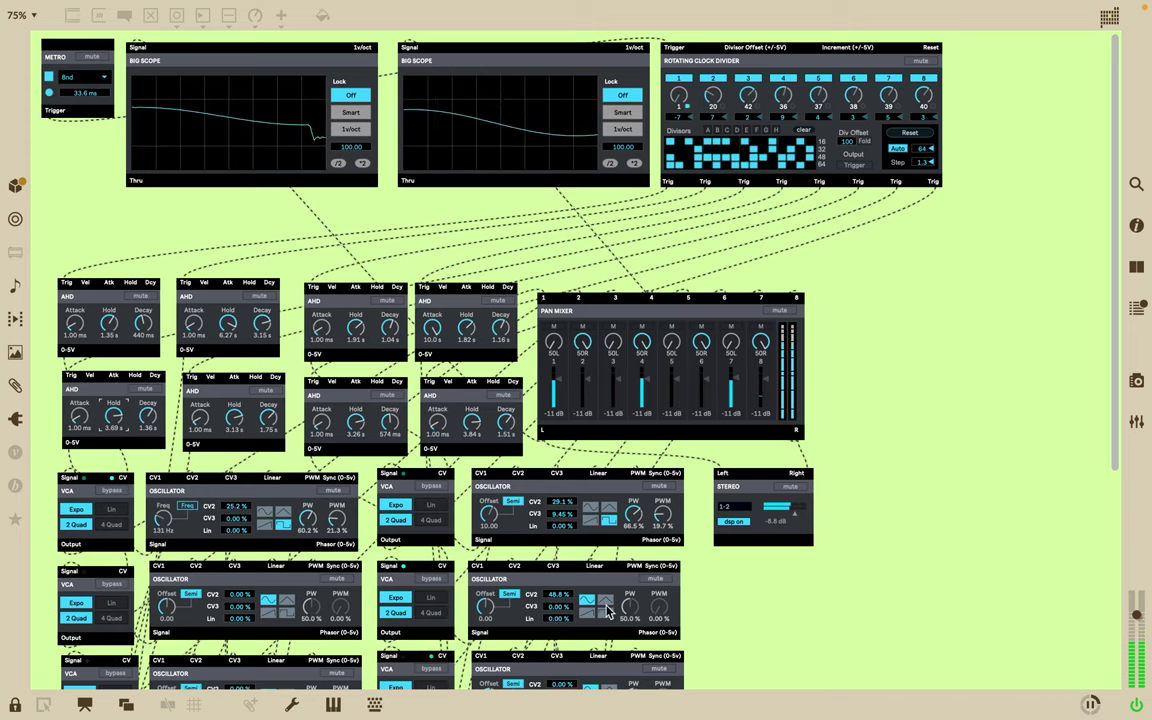
Set the second left oscillator to a sawtooth with CV2 0%, CV3 18.9% and offset 11, and the first left oscillator's frequency to 220 Hz.
{"action": "scroll", "coordinate": [397, 607], "scroll_direction": "down", "scroll_amount": 5}
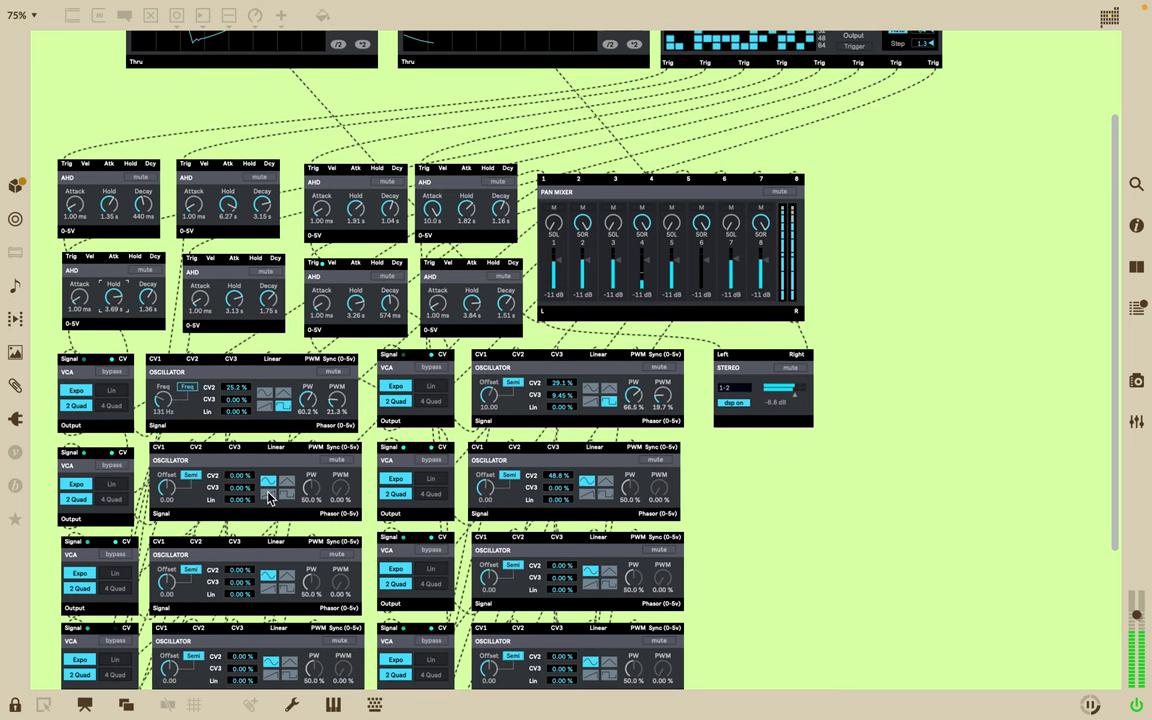
{"action": "left_click_drag", "start_coordinate": [241, 494], "coordinate": [240, 462]}
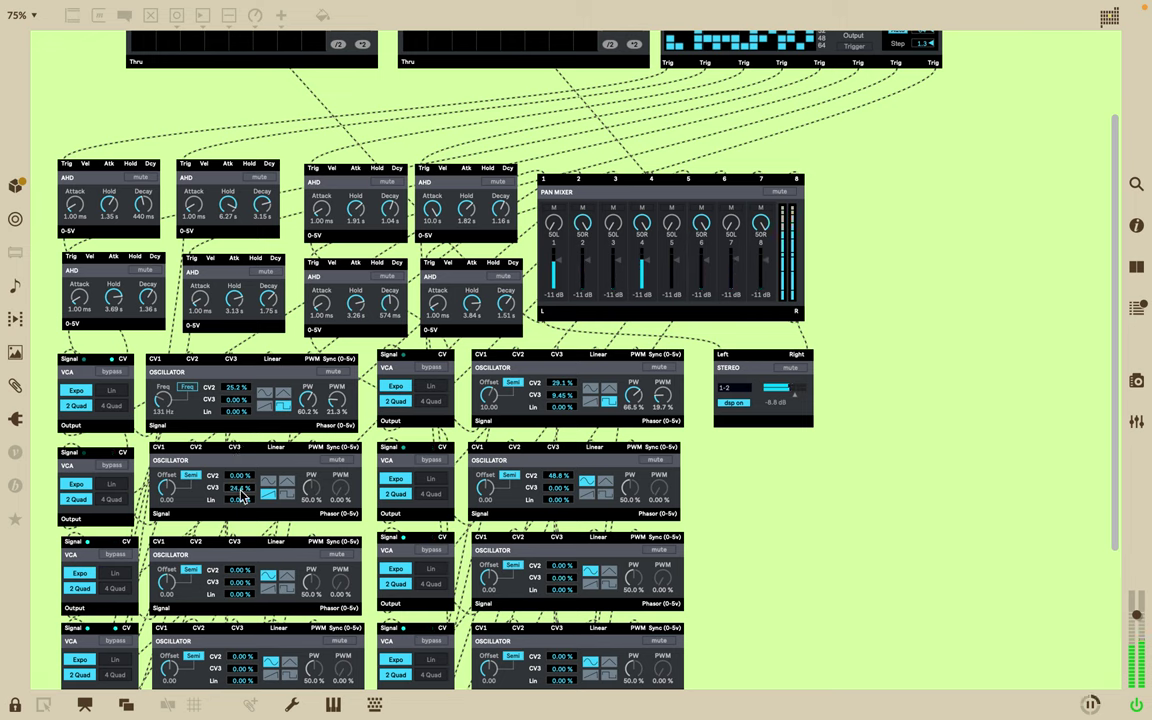
{"action": "left_click_drag", "start_coordinate": [240, 491], "coordinate": [241, 480]}
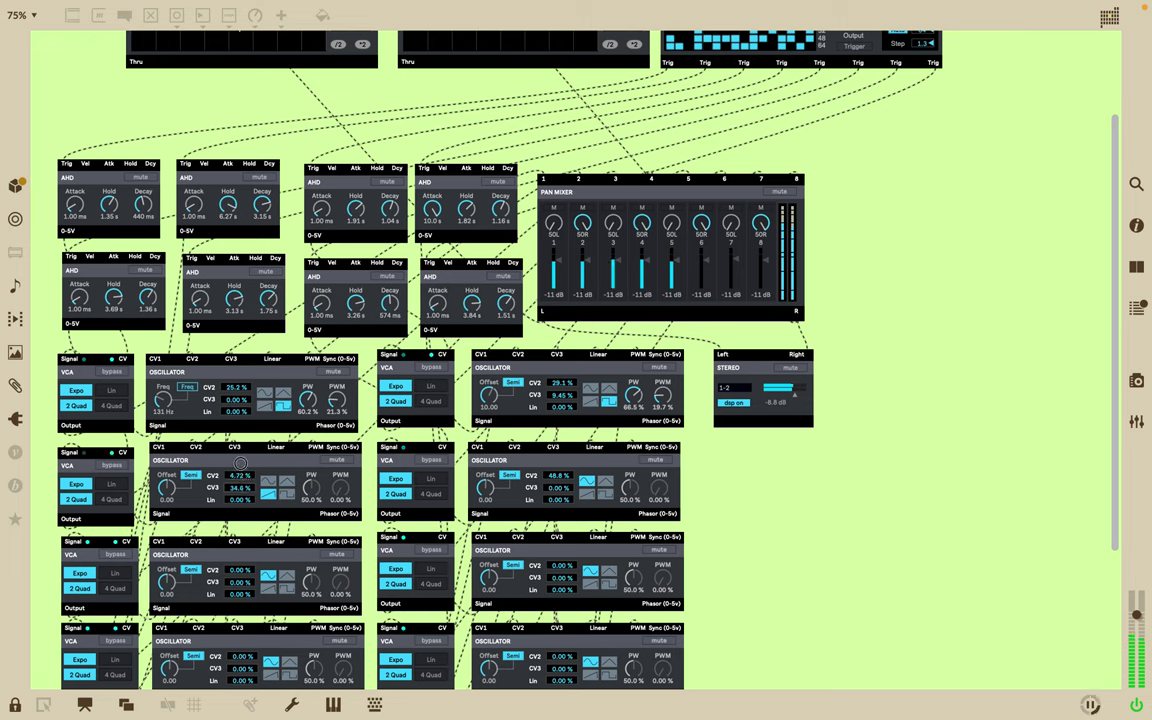
{"action": "left_click_drag", "start_coordinate": [244, 482], "coordinate": [240, 491]}
{"action": "left_click_drag", "start_coordinate": [251, 573], "coordinate": [239, 488]}
{"action": "left_click_drag", "start_coordinate": [168, 487], "coordinate": [168, 488]}
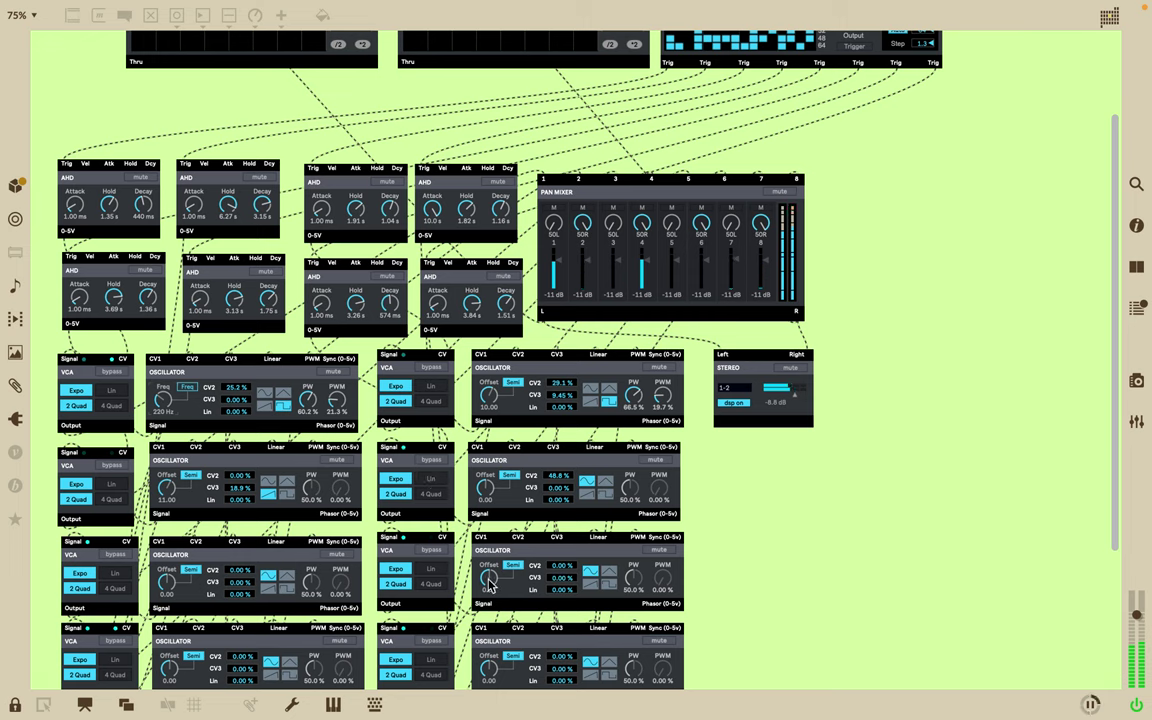
Switch the third left oscillator to Freq mode at 1.44 kHz and set the third right oscillator's offset to 17.
{"action": "left_click_drag", "start_coordinate": [488, 575], "coordinate": [488, 560]}
{"action": "left_click_drag", "start_coordinate": [167, 580], "coordinate": [168, 559]}
{"action": "left_click", "coordinate": [189, 569]}
{"action": "left_click_drag", "start_coordinate": [172, 592], "coordinate": [165, 570]}
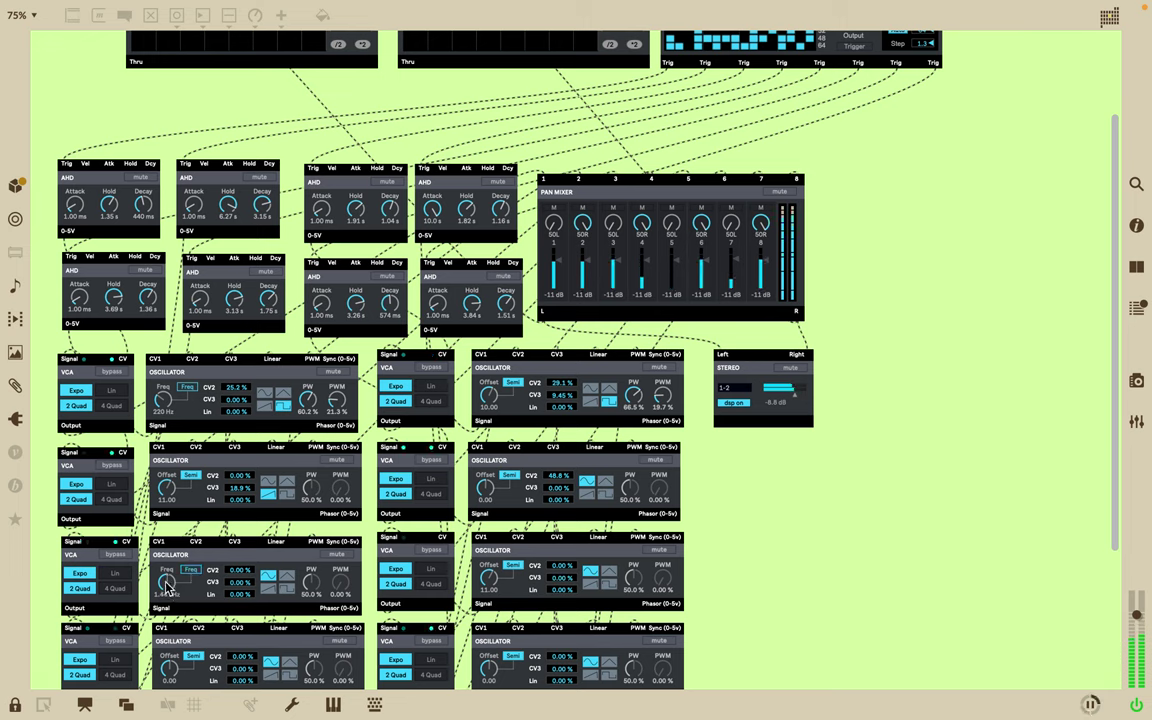
{"action": "left_click_drag", "start_coordinate": [489, 577], "coordinate": [489, 569]}
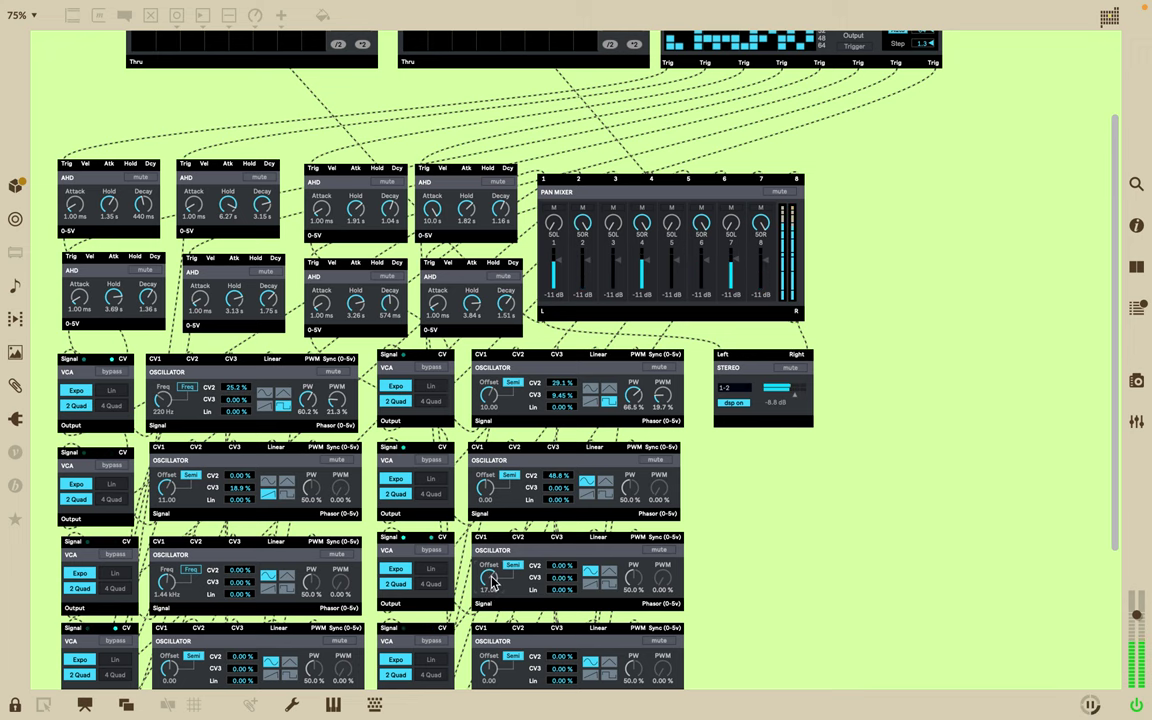
Set the second right oscillator's offset to 18, and the fourth right oscillator's offset to 15 with CV2 at 31.5%.
{"action": "scroll", "coordinate": [513, 622], "scroll_direction": "down", "scroll_amount": 5}
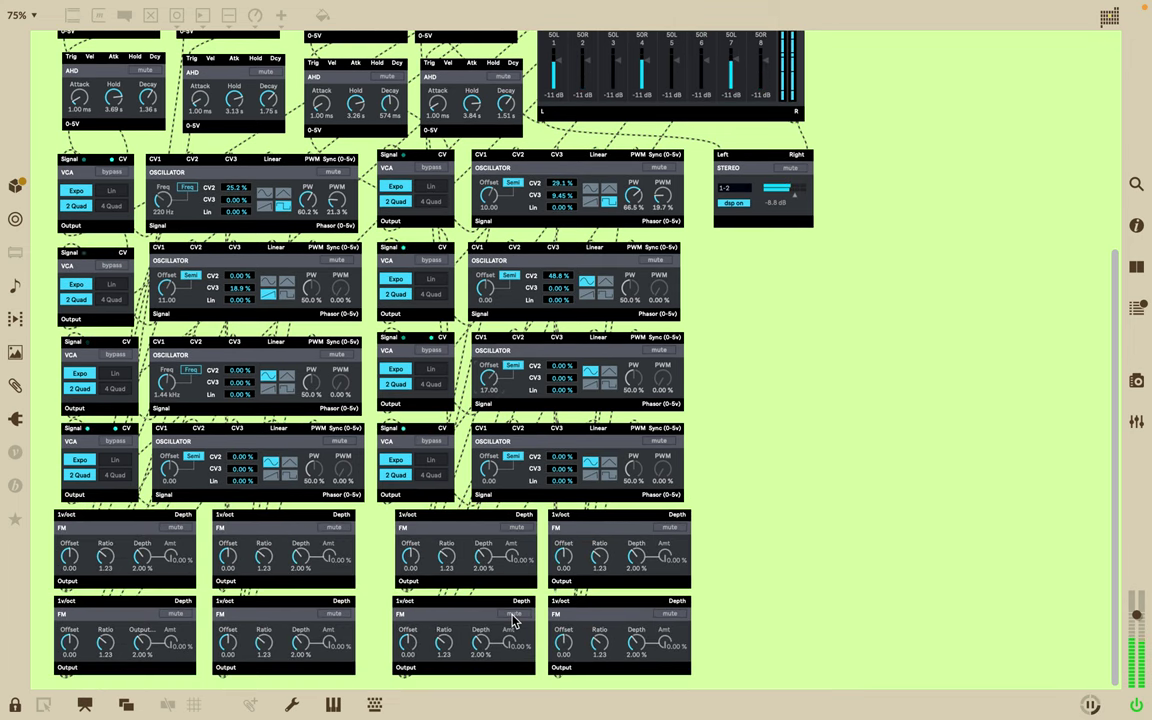
{"action": "mouse_move", "coordinate": [485, 288]}
{"action": "left_mouse_down"}
{"action": "mouse_move", "coordinate": [485, 270]}
{"action": "mouse_move", "coordinate": [487, 290]}
{"action": "left_mouse_up"}
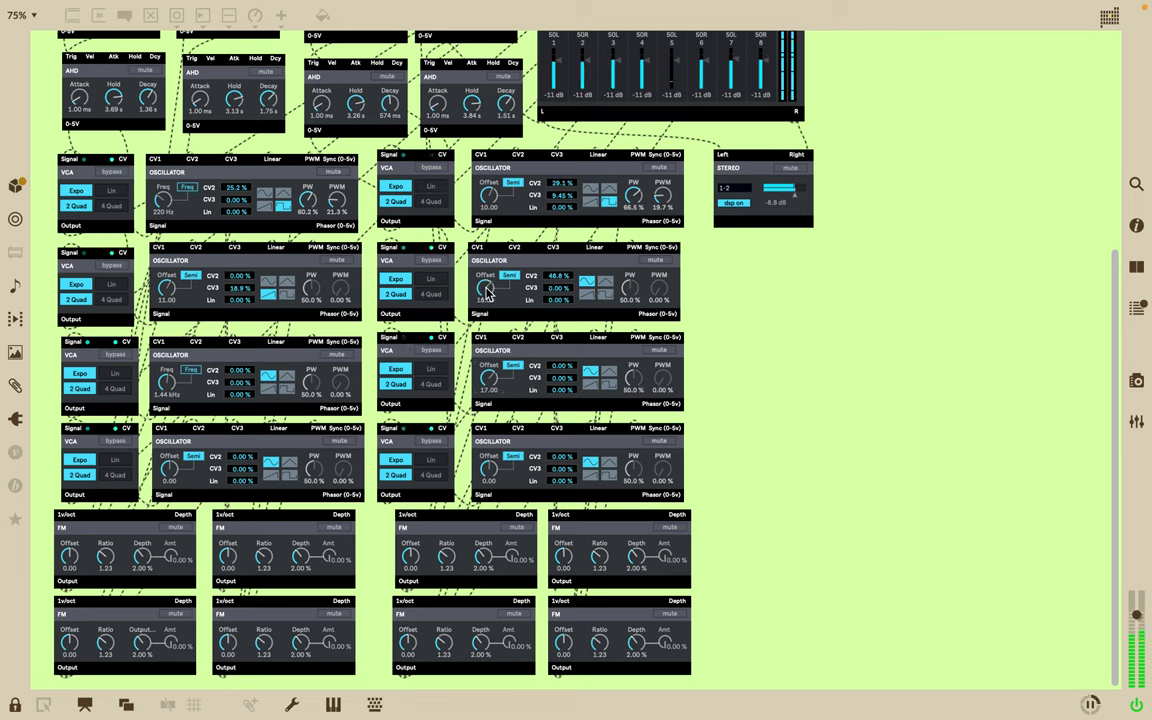
{"action": "left_click_drag", "start_coordinate": [488, 467], "coordinate": [452, 411]}
{"action": "left_click_drag", "start_coordinate": [548, 462], "coordinate": [566, 461]}
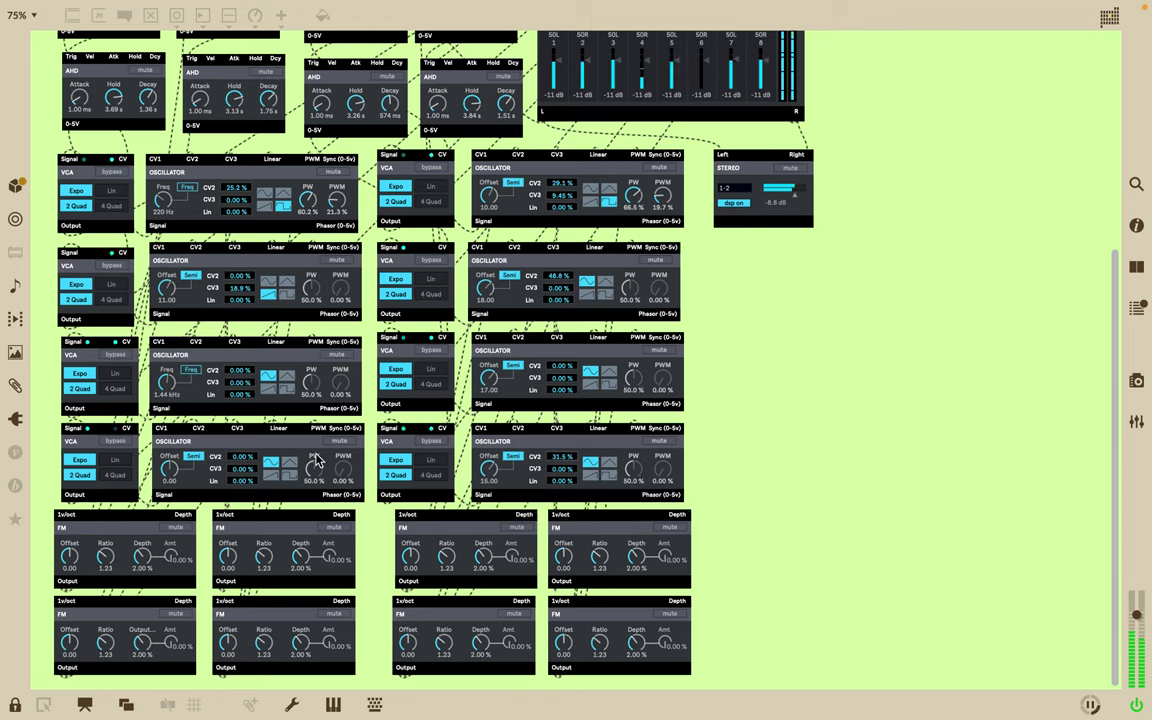
Set the fourth left oscillator's offset to 9, then switch it, the second left and the third right oscillators to Freq mode.
{"action": "left_click", "coordinate": [168, 474]}
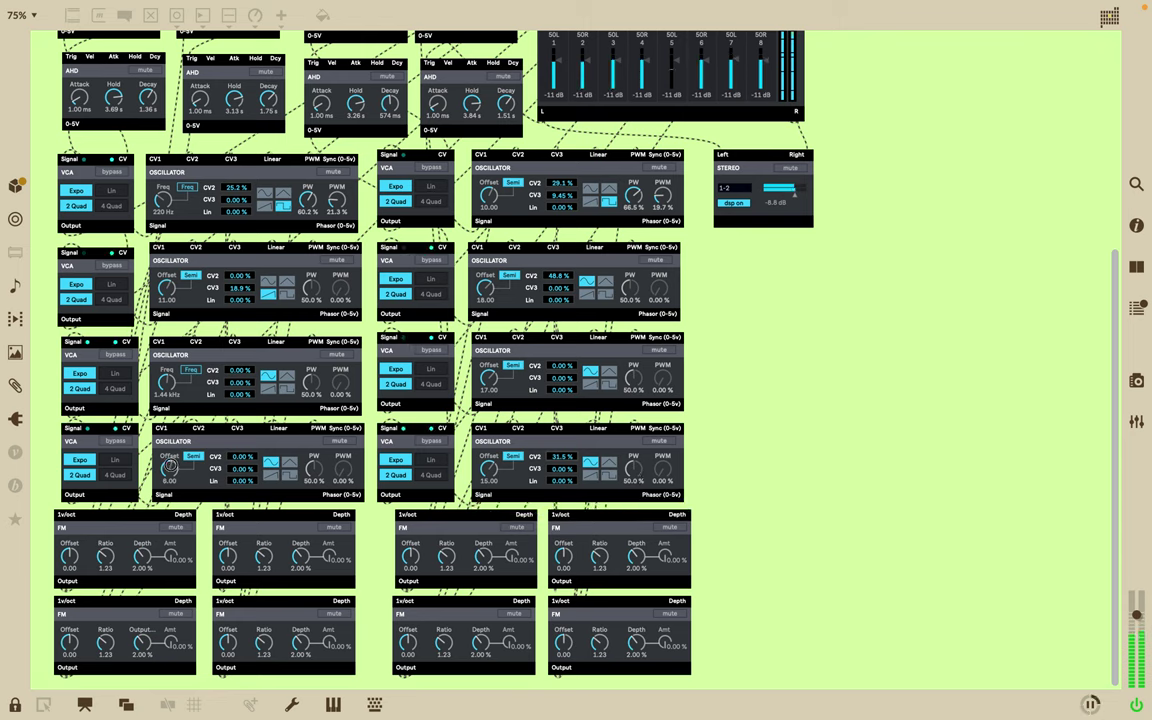
{"action": "left_click_drag", "start_coordinate": [171, 465], "coordinate": [171, 465]}
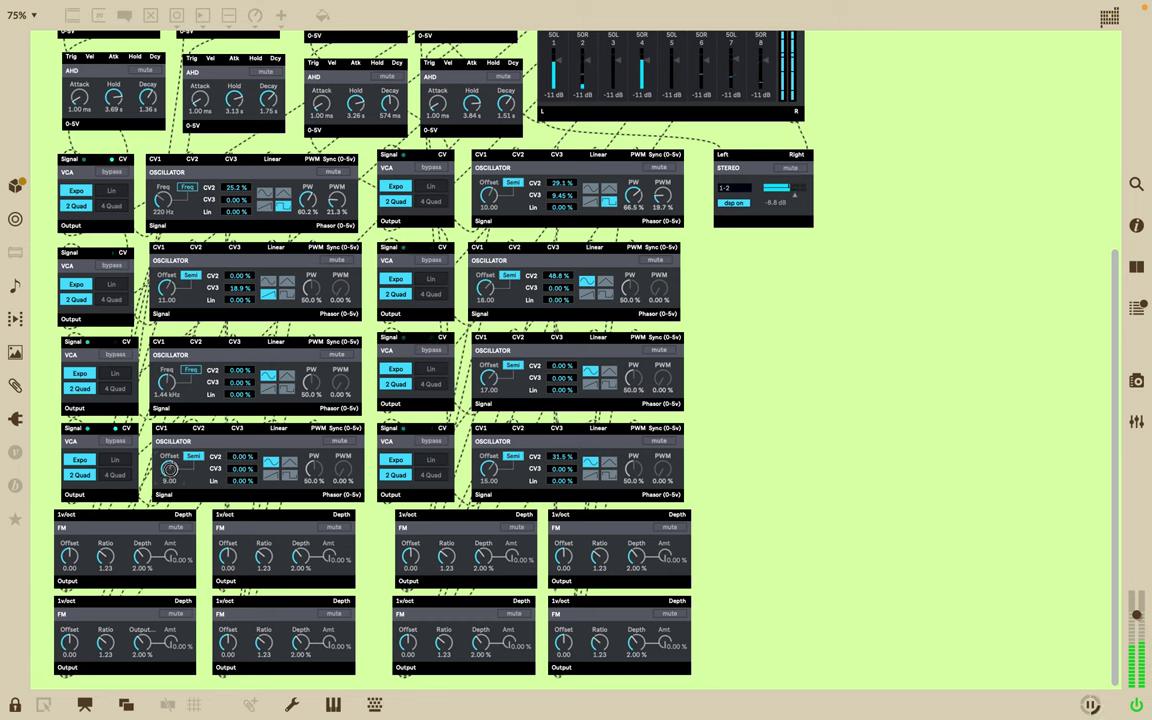
{"action": "left_click", "coordinate": [190, 459]}
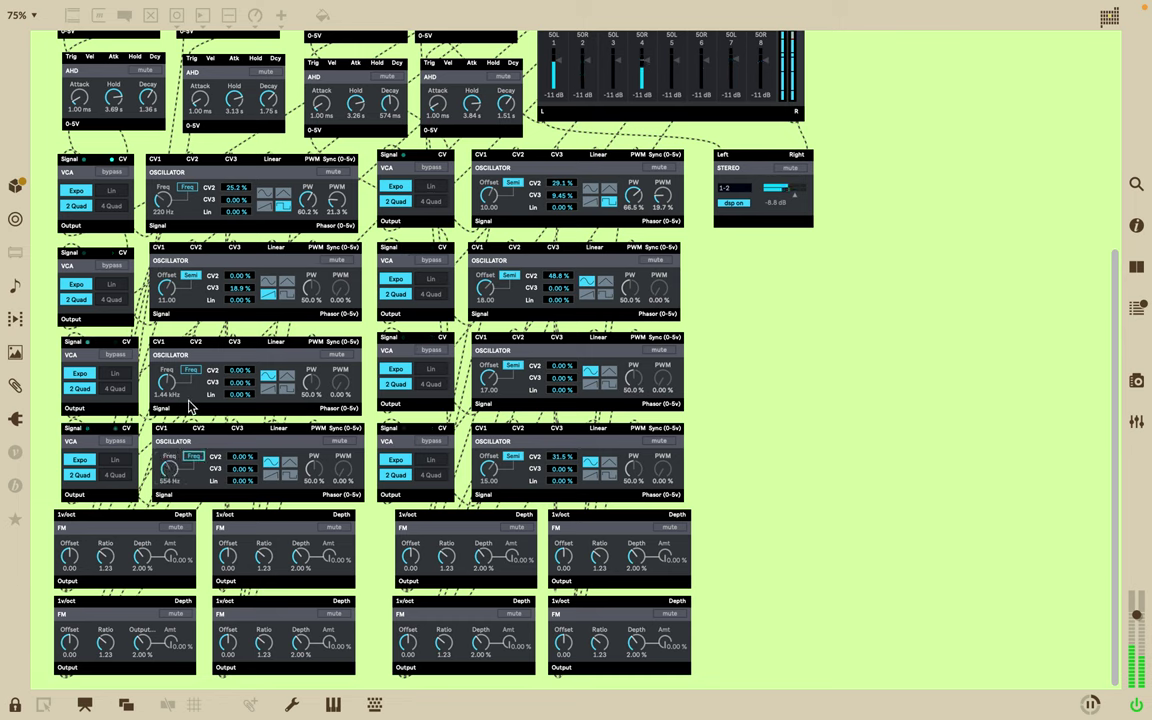
{"action": "left_click", "coordinate": [190, 277]}
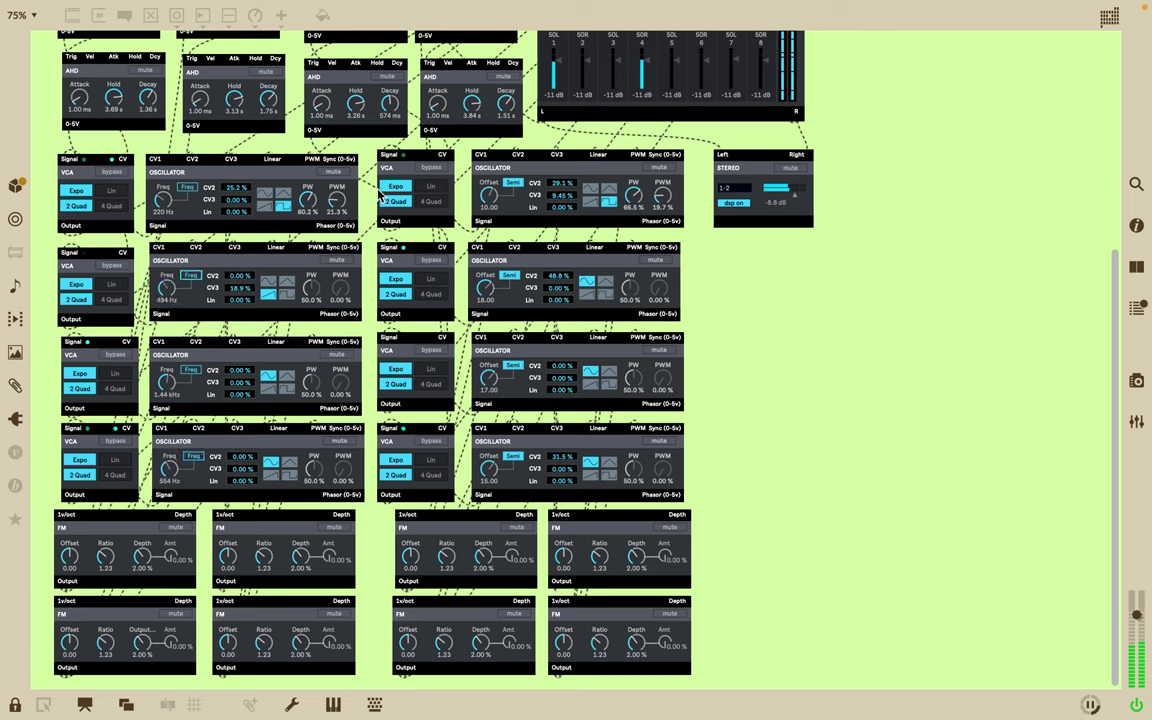
{"action": "left_click", "coordinate": [512, 365]}
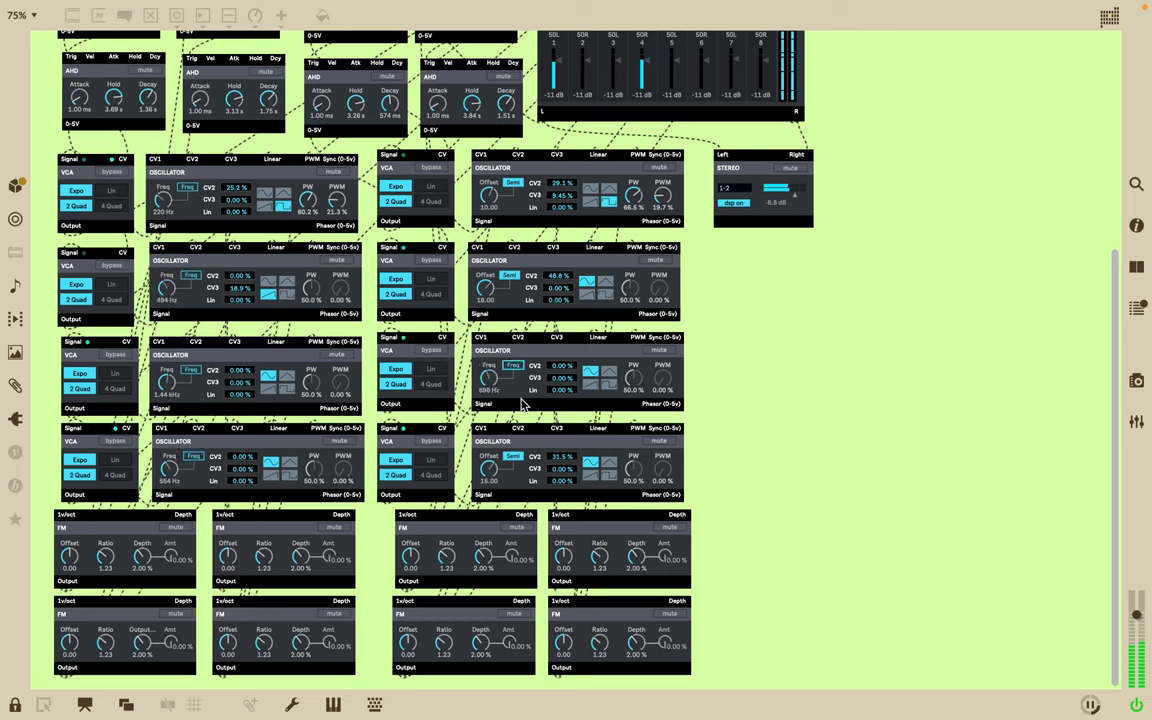
Switch the fourth, second and first right oscillators to Freq mode and set the first right one to 790 Hz.
{"action": "left_click", "coordinate": [516, 456]}
{"action": "left_click", "coordinate": [510, 276]}
{"action": "left_click", "coordinate": [512, 183]}
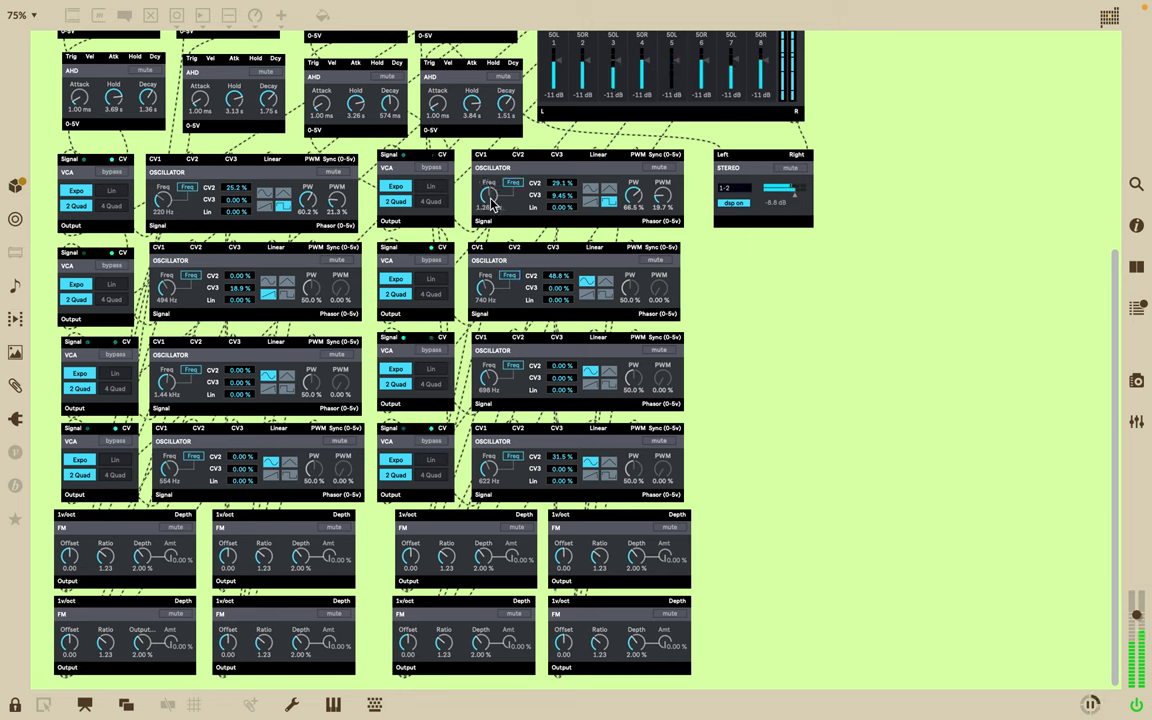
{"action": "mouse_move", "coordinate": [491, 204]}
{"action": "left_mouse_down"}
{"action": "mouse_move", "coordinate": [488, 183]}
{"action": "mouse_move", "coordinate": [490, 204]}
{"action": "left_mouse_up"}
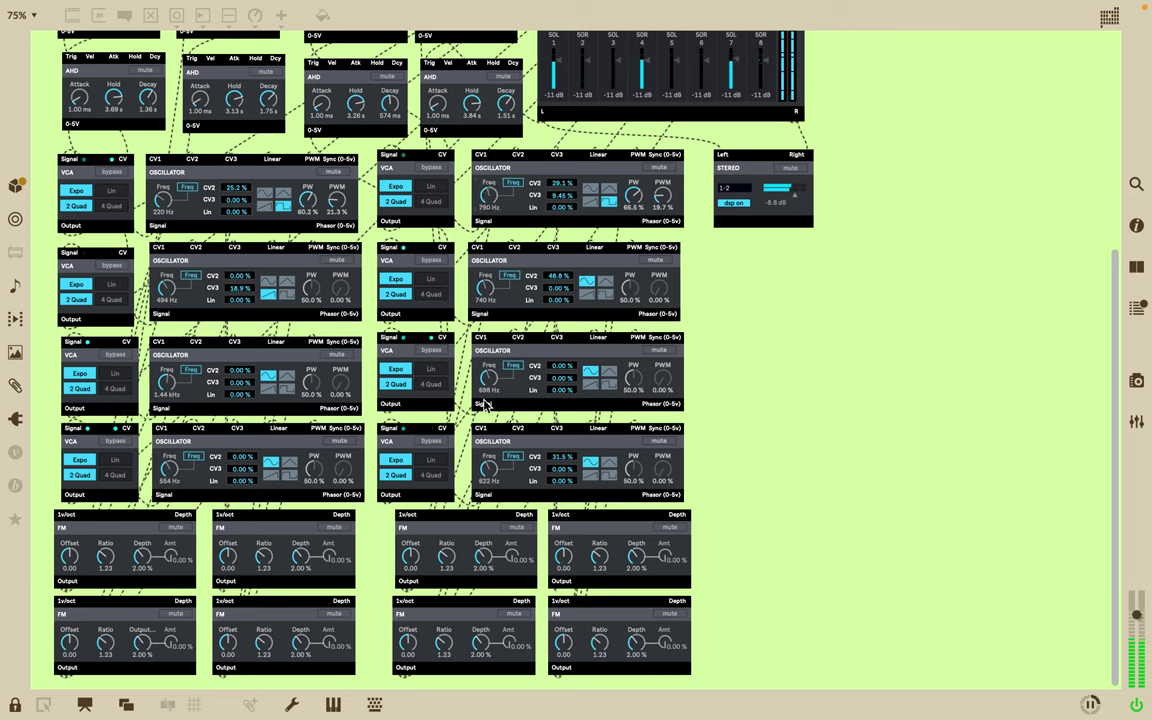
Set the fourth left oscillator to a square wave with PW 59.4%, PWM 26.0% and CV3 17.3%.
{"action": "left_click", "coordinate": [286, 476]}
{"action": "left_click_drag", "start_coordinate": [311, 474], "coordinate": [347, 477]}
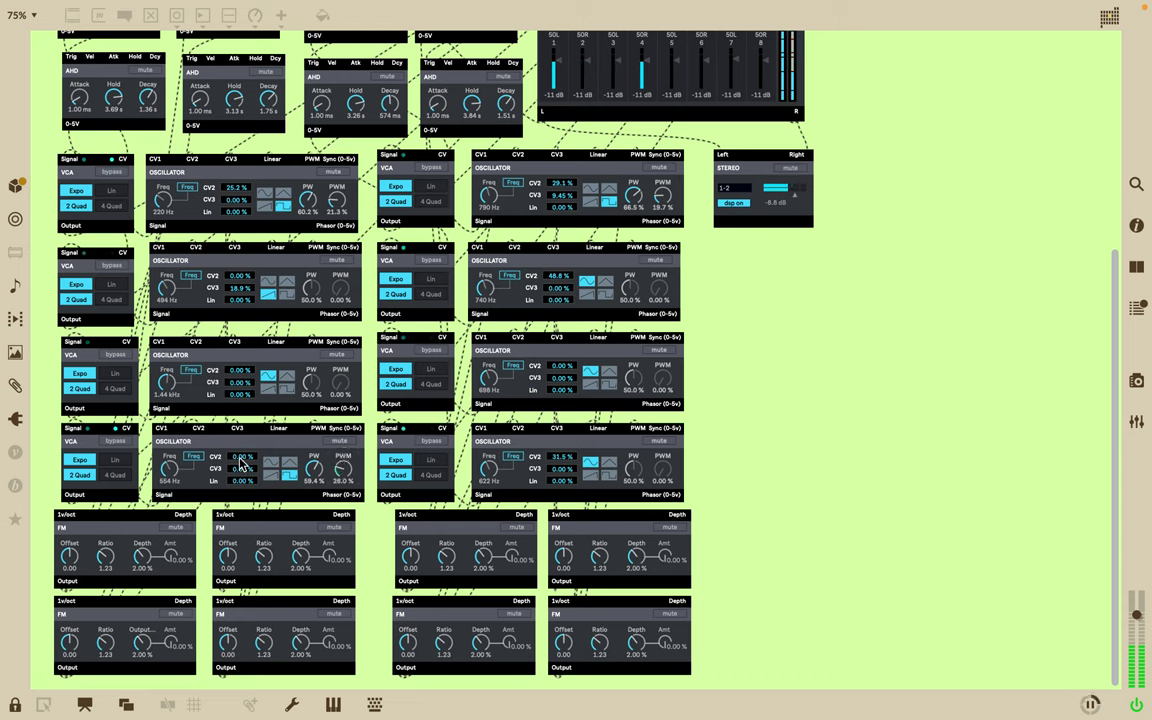
{"action": "mouse_move", "coordinate": [240, 462]}
{"action": "left_mouse_down"}
{"action": "mouse_move", "coordinate": [234, 356]}
{"action": "mouse_move", "coordinate": [213, 335]}
{"action": "mouse_move", "coordinate": [218, 418]}
{"action": "mouse_move", "coordinate": [244, 470]}
{"action": "left_mouse_up"}
{"action": "left_click_drag", "start_coordinate": [242, 470], "coordinate": [236, 445]}
Pan mixer channels 1 to 6 to 25L, 23R, 9L, 14R, 43L and 41R.
{"action": "scroll", "coordinate": [662, 192], "scroll_direction": "up", "scroll_amount": 5}
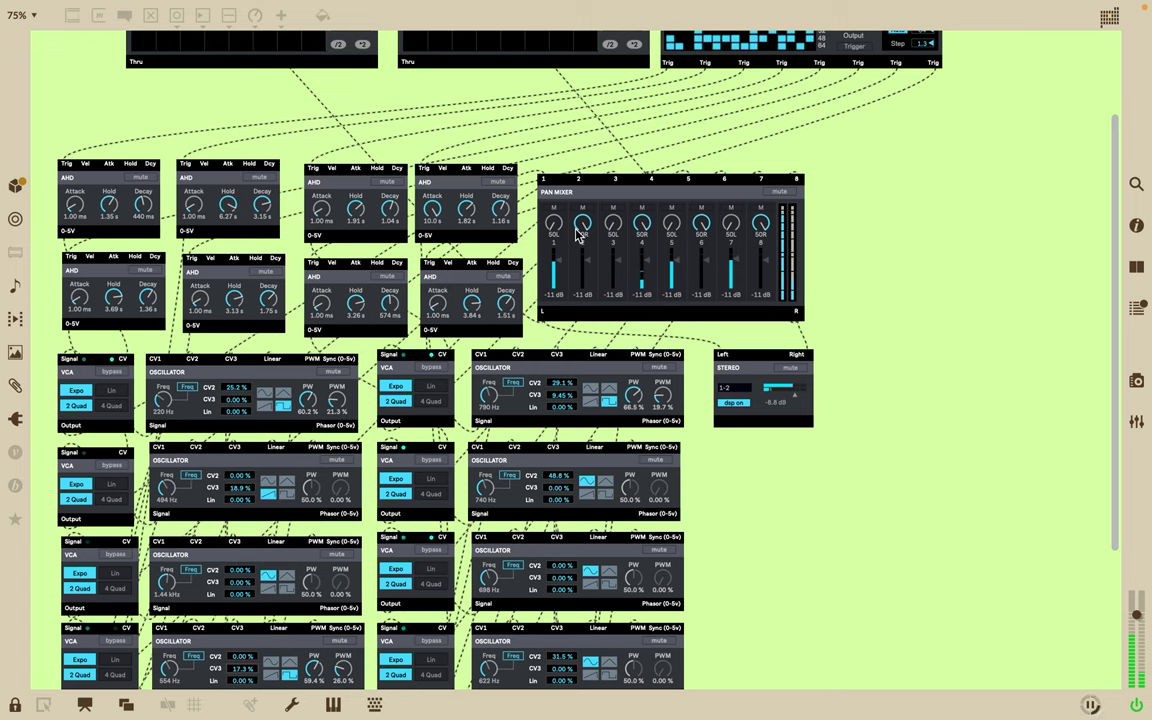
{"action": "left_click_drag", "start_coordinate": [553, 231], "coordinate": [551, 202]}
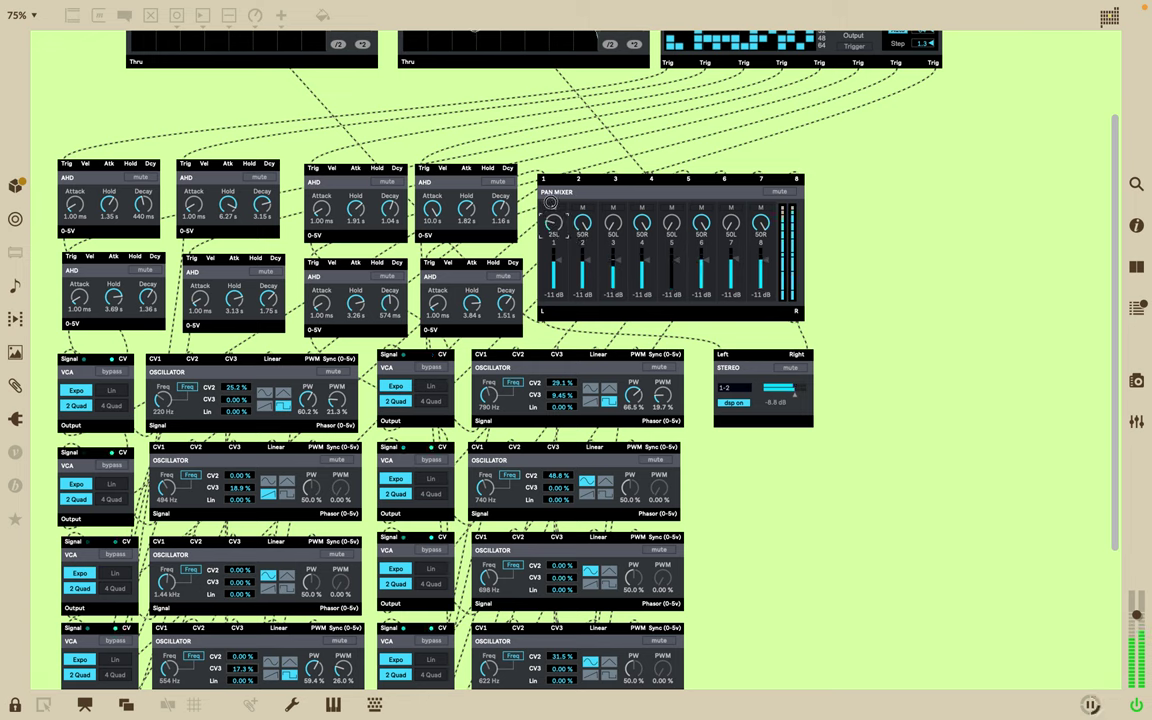
{"action": "left_click", "coordinate": [581, 229]}
{"action": "left_click_drag", "start_coordinate": [581, 229], "coordinate": [606, 178]}
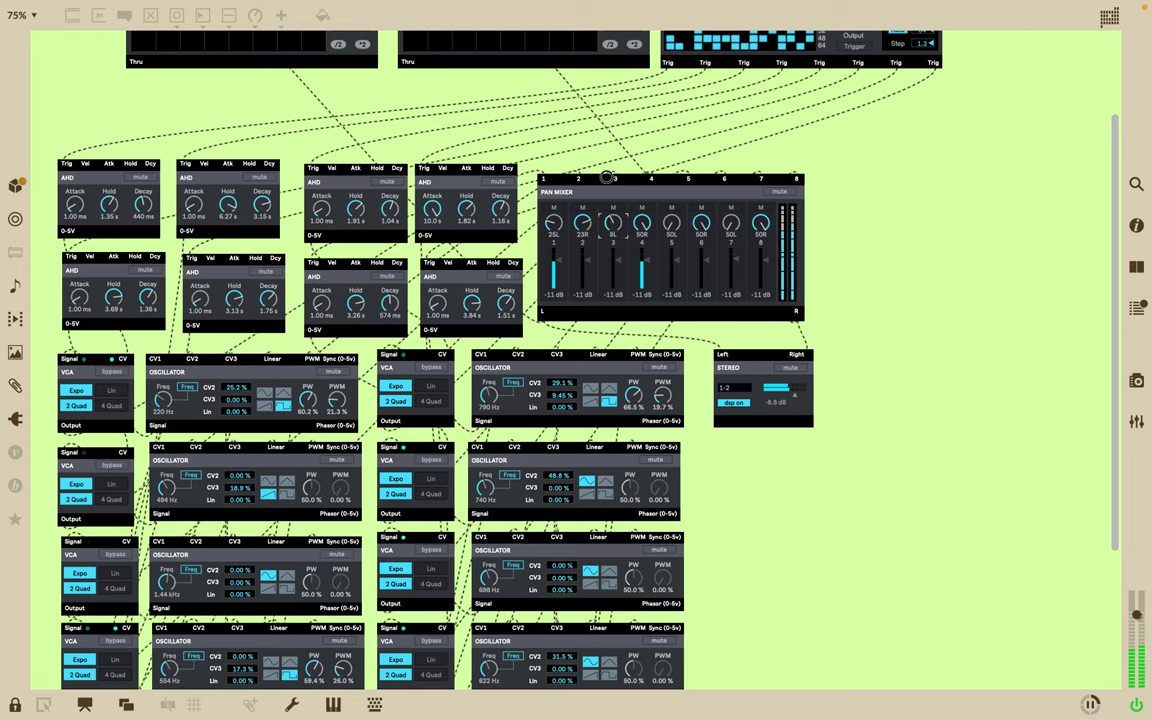
{"action": "mouse_move", "coordinate": [642, 222]}
{"action": "left_mouse_down"}
{"action": "mouse_move", "coordinate": [643, 250]}
{"action": "mouse_move", "coordinate": [643, 230]}
{"action": "left_mouse_up"}
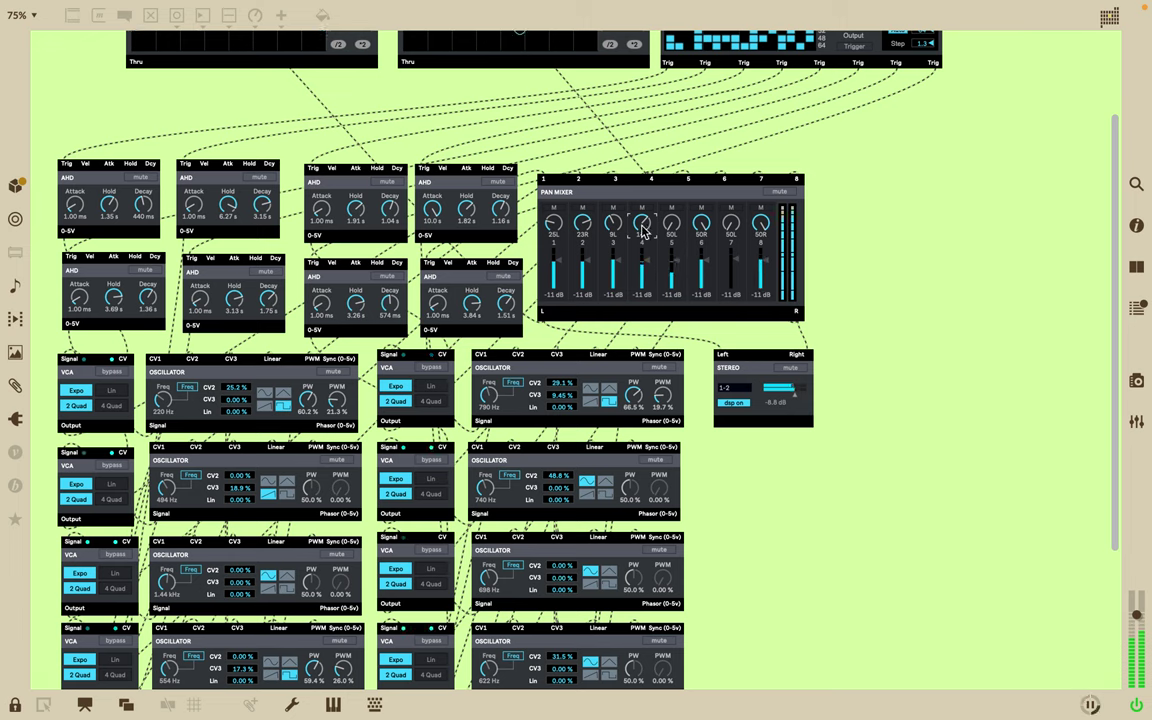
{"action": "left_click_drag", "start_coordinate": [669, 225], "coordinate": [703, 229]}
{"action": "left_click", "coordinate": [735, 228]}
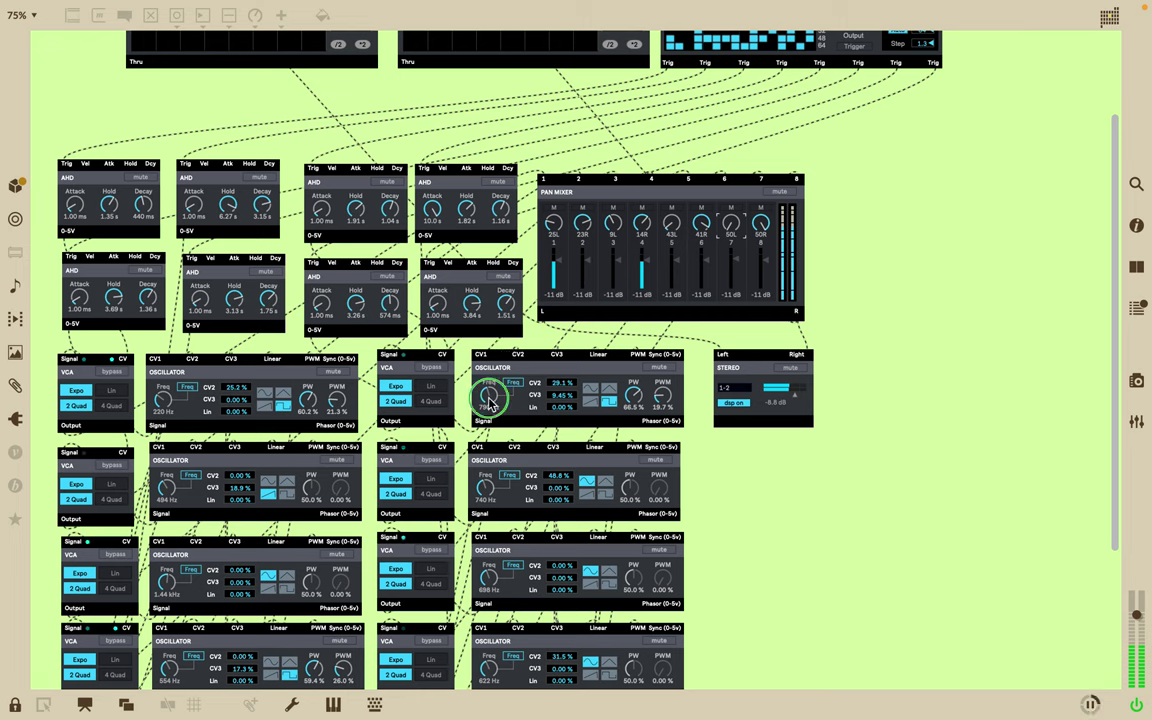
Set the first right oscillator to 1.26 kHz, the upper third envelope's attack to 10.2 ms, and lower envelopes two to four to 12.1, 16.8 and 1.35 ms.
{"action": "left_click_drag", "start_coordinate": [488, 395], "coordinate": [488, 392]}
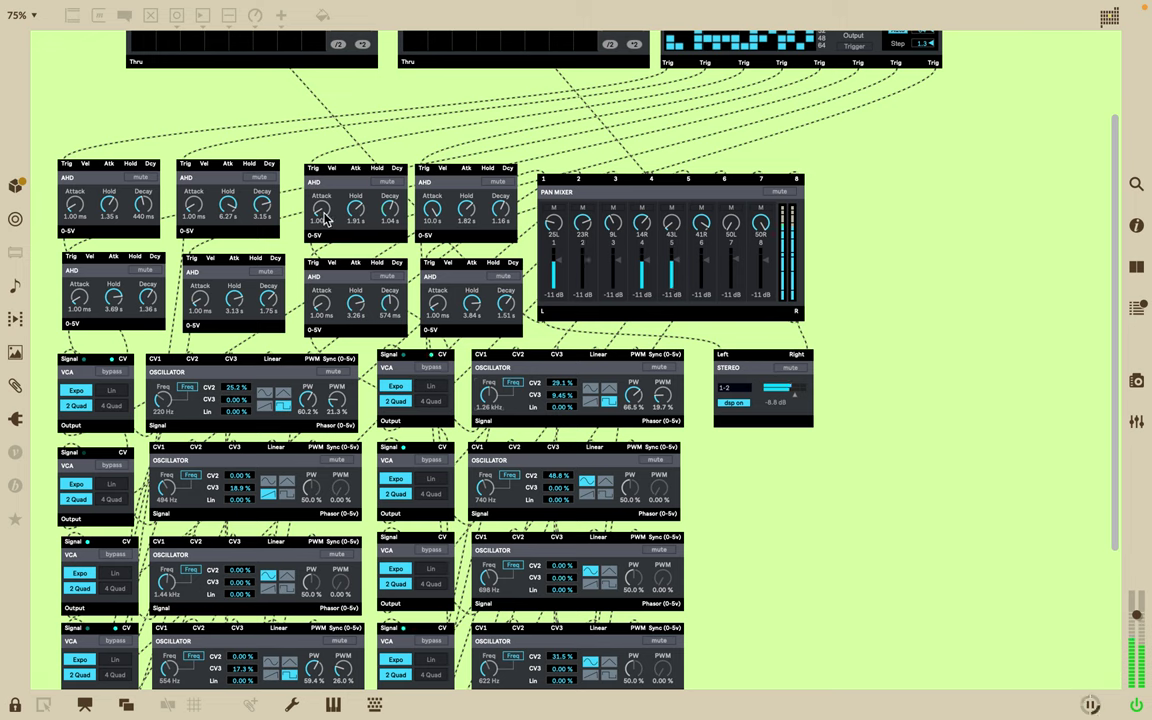
{"action": "left_click_drag", "start_coordinate": [321, 210], "coordinate": [321, 204]}
{"action": "left_click_drag", "start_coordinate": [322, 304], "coordinate": [325, 296]}
{"action": "left_click_drag", "start_coordinate": [201, 296], "coordinate": [204, 286]}
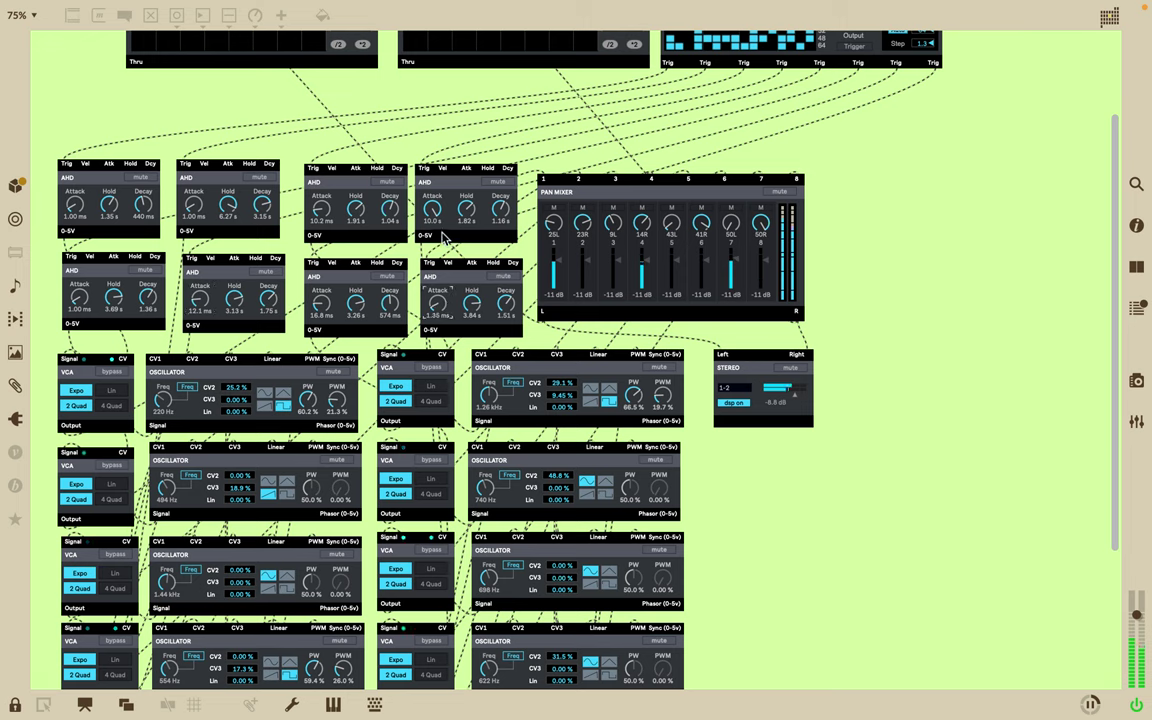
Set the attack to 57.7 ms on the upper fourth envelope, 19.5 ms on the upper first two, and 22.6 ms on the lower first.
{"action": "mouse_move", "coordinate": [432, 204]}
{"action": "left_mouse_down"}
{"action": "mouse_move", "coordinate": [421, 192]}
{"action": "mouse_move", "coordinate": [435, 208]}
{"action": "left_mouse_up"}
{"action": "mouse_move", "coordinate": [78, 210]}
{"action": "left_mouse_down"}
{"action": "mouse_move", "coordinate": [68, 175]}
{"action": "mouse_move", "coordinate": [74, 200]}
{"action": "left_mouse_up"}
{"action": "left_click_drag", "start_coordinate": [78, 288], "coordinate": [78, 283]}
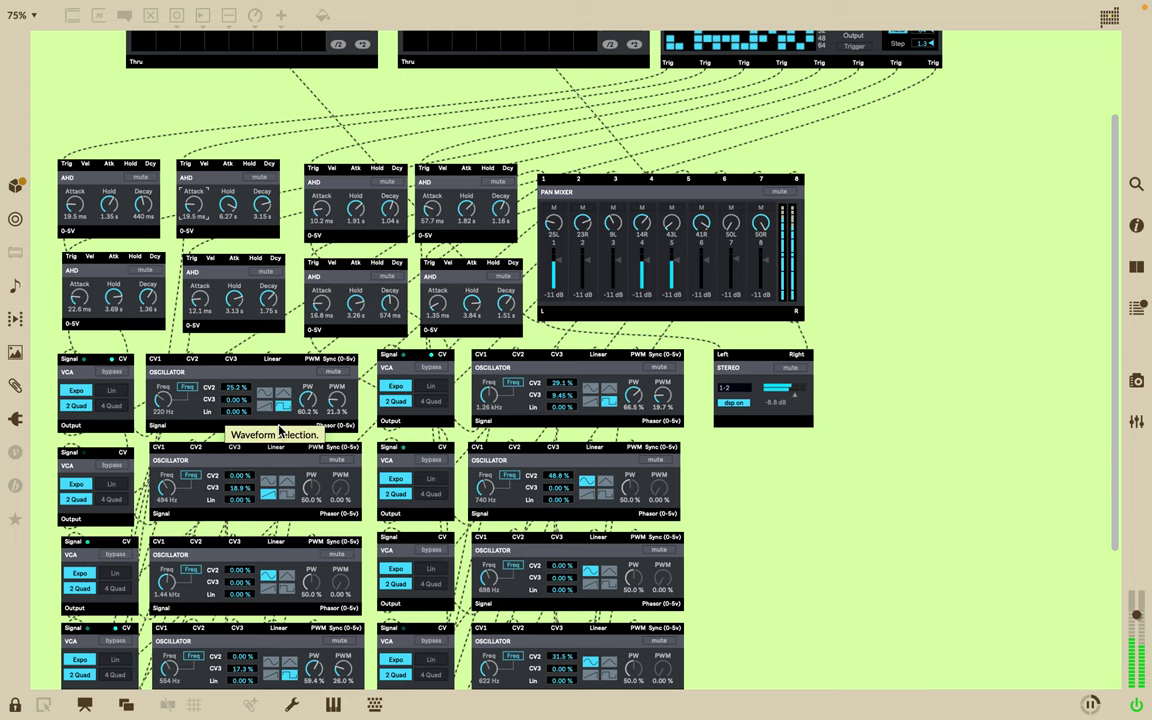
Try the sine wave on the fourth left oscillator, return it to square, and set its PW to 55.5%.
{"action": "scroll", "coordinate": [285, 500], "scroll_direction": "down", "scroll_amount": 2}
{"action": "scroll", "coordinate": [284, 496], "scroll_direction": "down", "scroll_amount": 2}
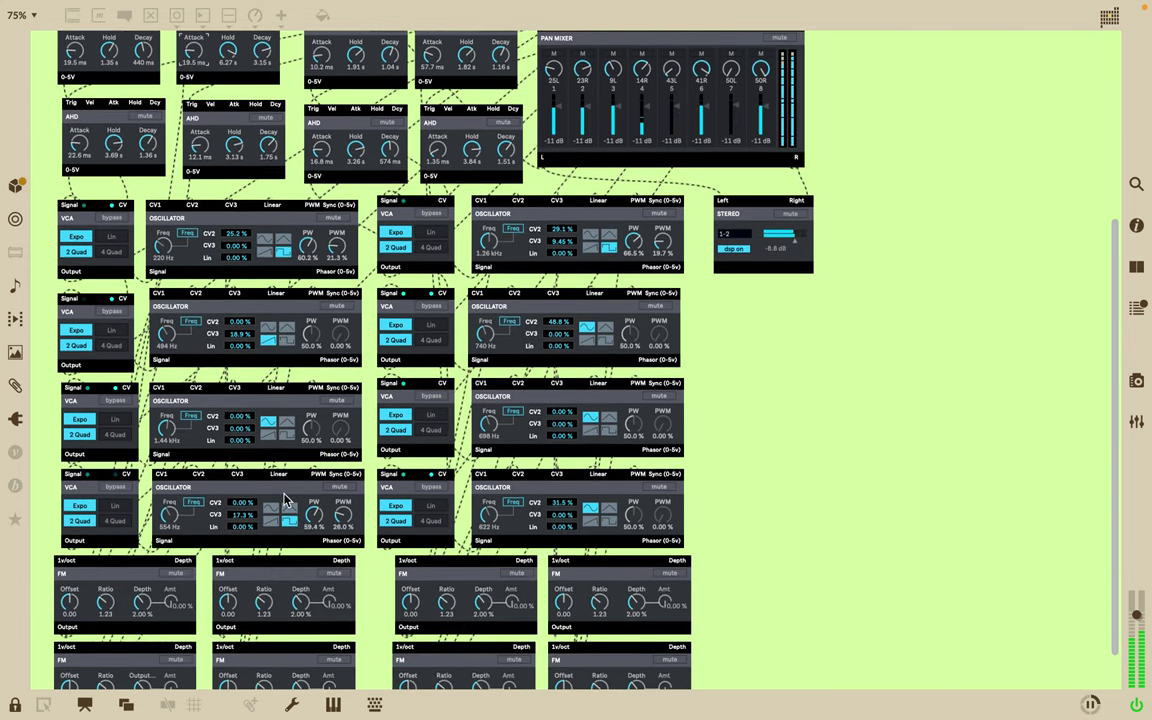
{"action": "left_click", "coordinate": [273, 511]}
{"action": "left_click", "coordinate": [291, 521]}
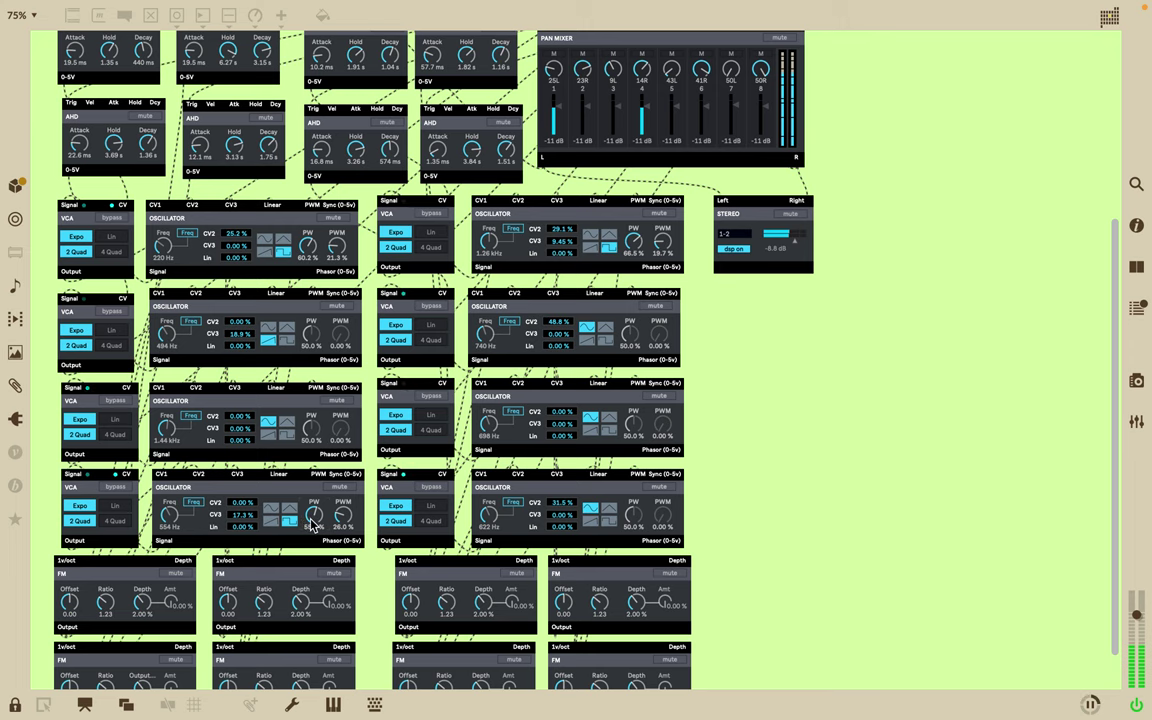
{"action": "scroll", "coordinate": [581, 553], "scroll_direction": "down", "scroll_amount": 1}
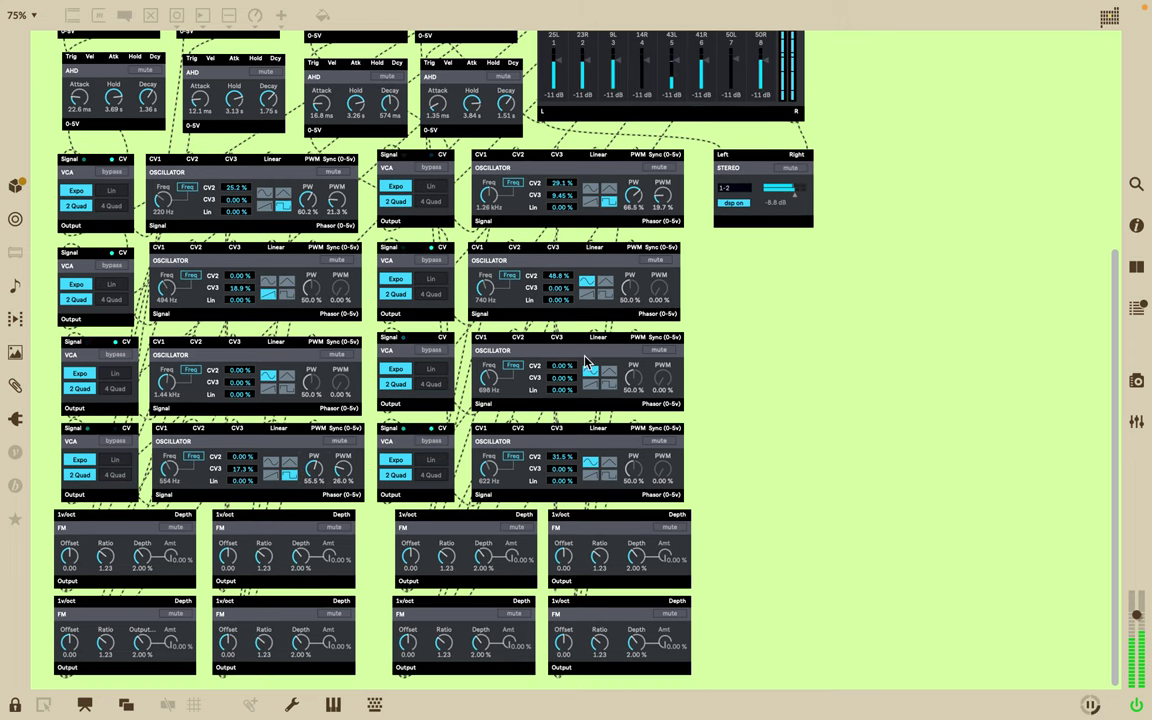
Set the third right oscillator's CV2 to 29.1%, Lin to 31.5% and frequency to 2.29 kHz.
{"action": "left_click_drag", "start_coordinate": [566, 373], "coordinate": [556, 330]}
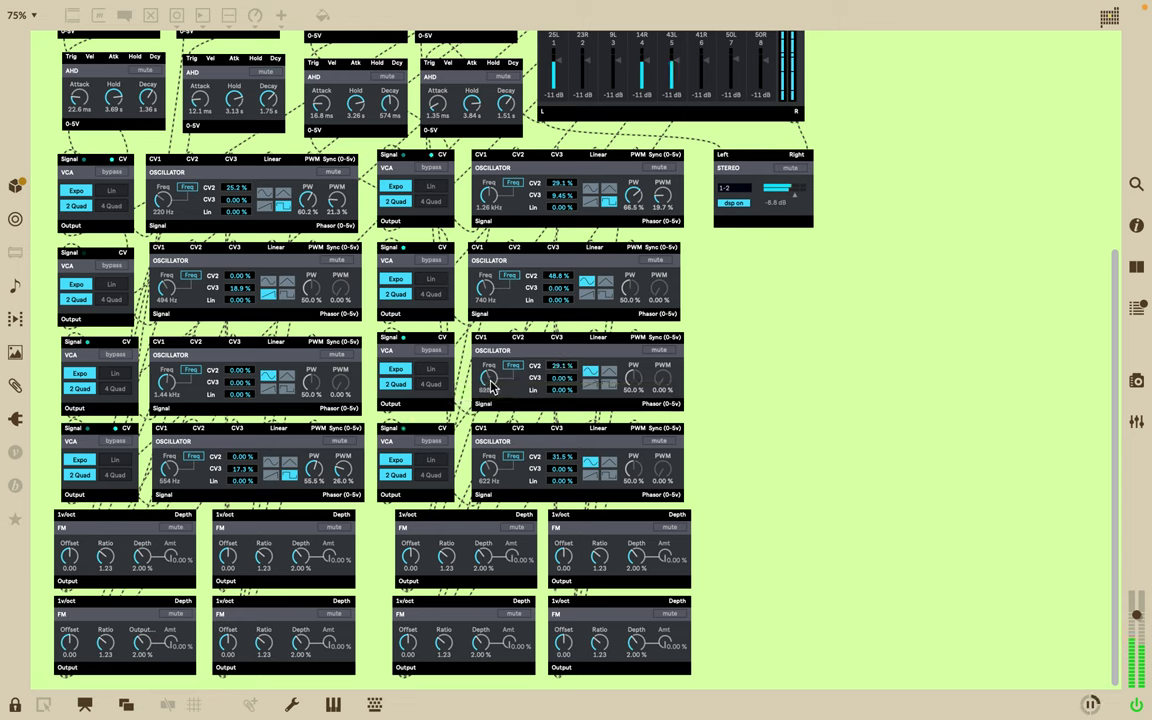
{"action": "left_click_drag", "start_coordinate": [489, 377], "coordinate": [490, 369]}
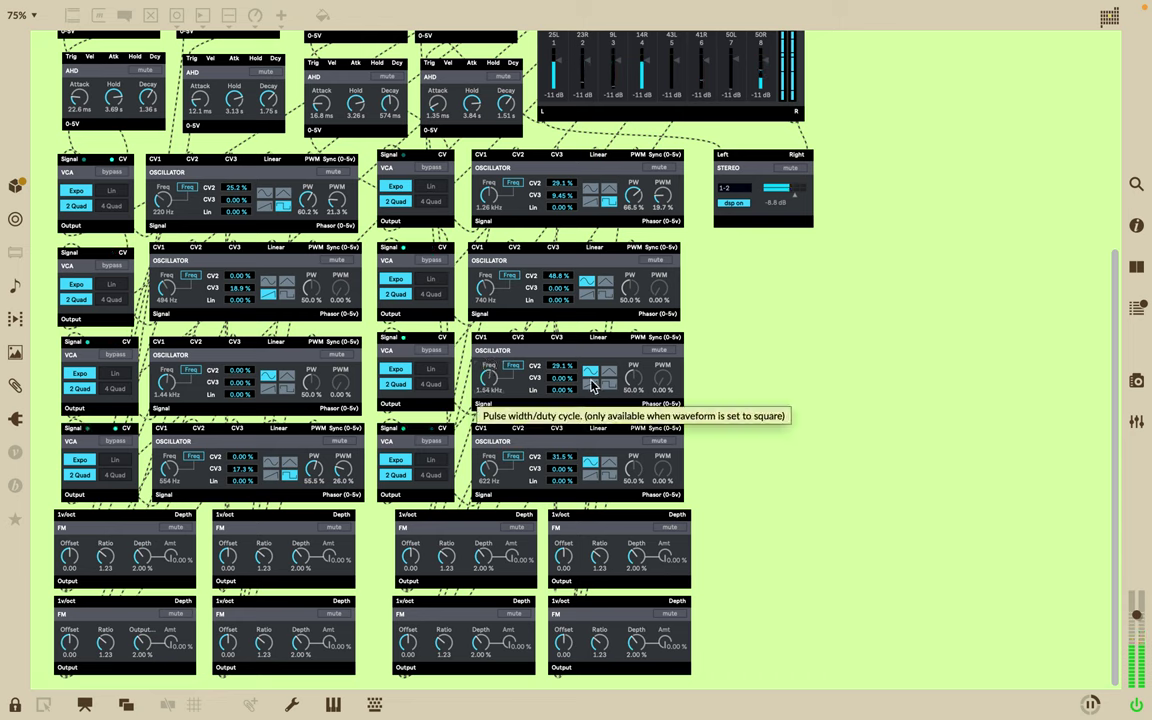
{"action": "left_click_drag", "start_coordinate": [563, 390], "coordinate": [566, 396]}
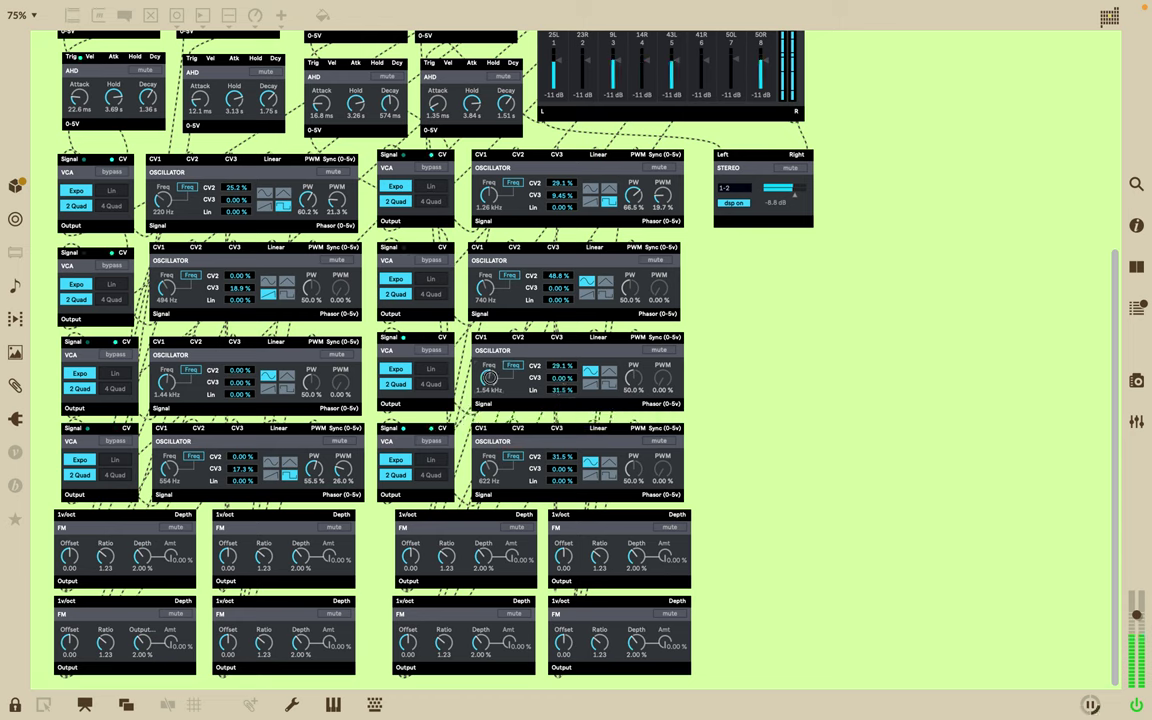
{"action": "left_click_drag", "start_coordinate": [489, 384], "coordinate": [487, 367]}
{"action": "left_click_drag", "start_coordinate": [484, 365], "coordinate": [484, 367]}
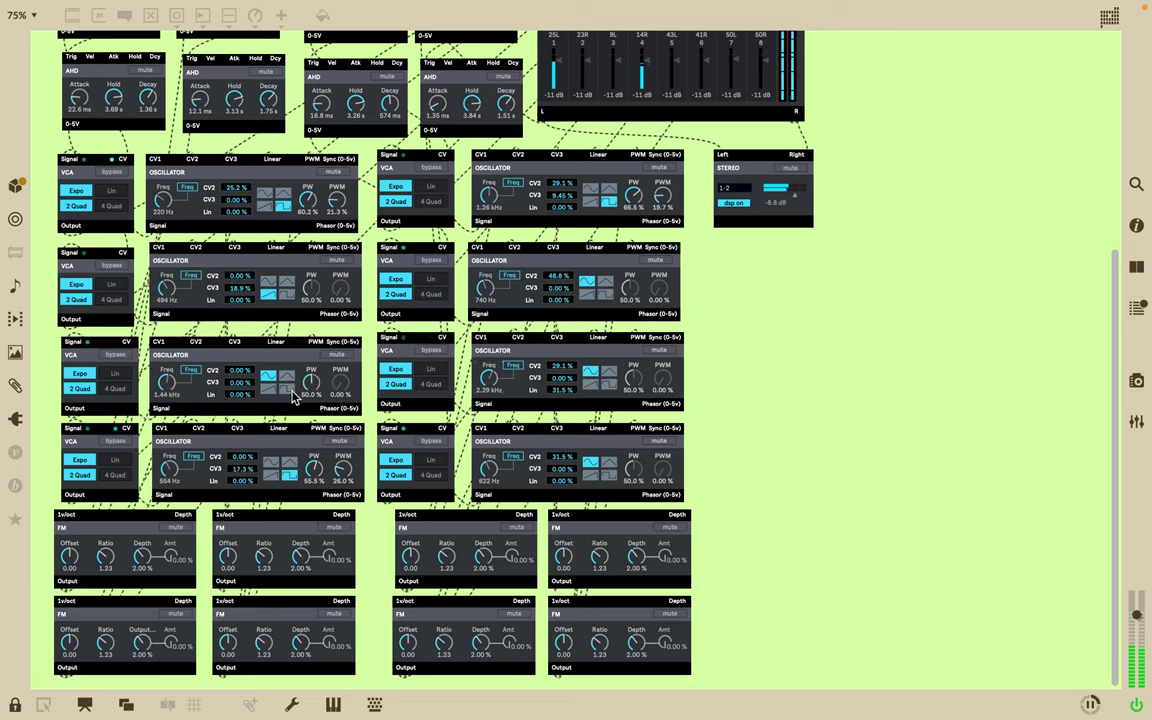
Set the third left oscillator to a square wave with PW 35.8%, PWM 20.5%, frequency 1.93 kHz, CV2 44.9% and CV3 13.4%.
{"action": "left_click_drag", "start_coordinate": [313, 385], "coordinate": [335, 358]}
{"action": "mouse_move", "coordinate": [165, 382]}
{"action": "left_mouse_down"}
{"action": "mouse_move", "coordinate": [165, 362]}
{"action": "mouse_move", "coordinate": [167, 395]}
{"action": "left_mouse_up"}
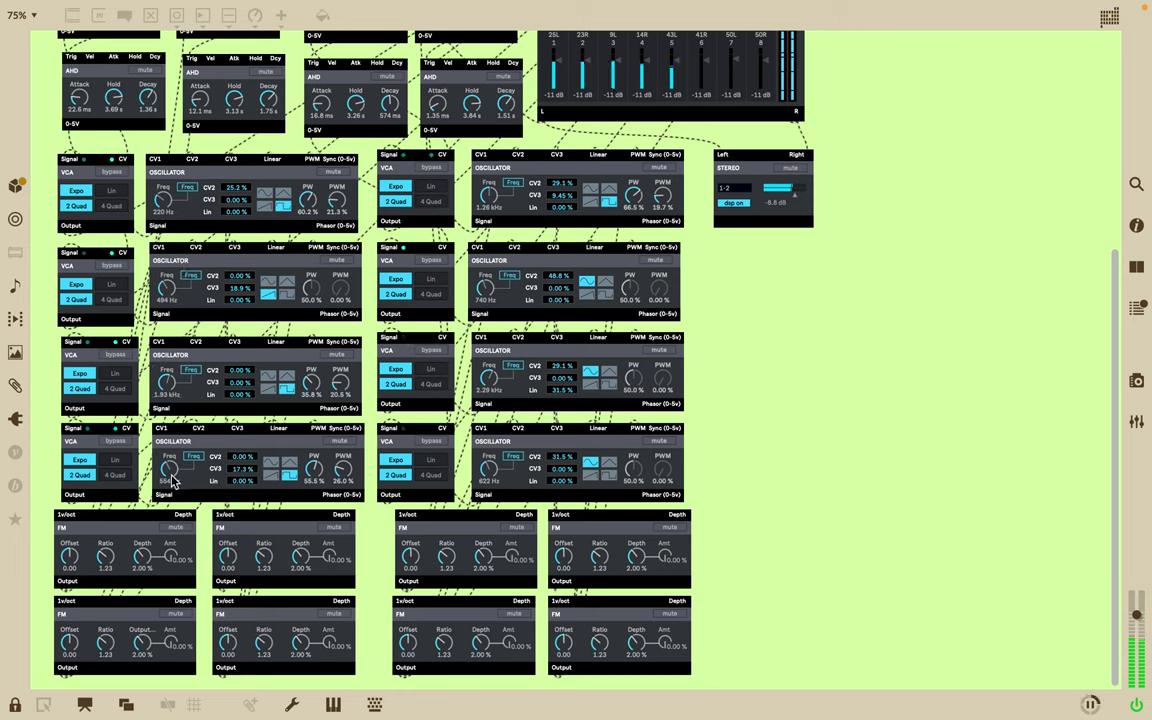
{"action": "mouse_move", "coordinate": [240, 371]}
{"action": "left_mouse_down"}
{"action": "mouse_move", "coordinate": [243, 315]}
{"action": "mouse_move", "coordinate": [238, 395]}
{"action": "mouse_move", "coordinate": [238, 378]}
{"action": "left_mouse_up"}
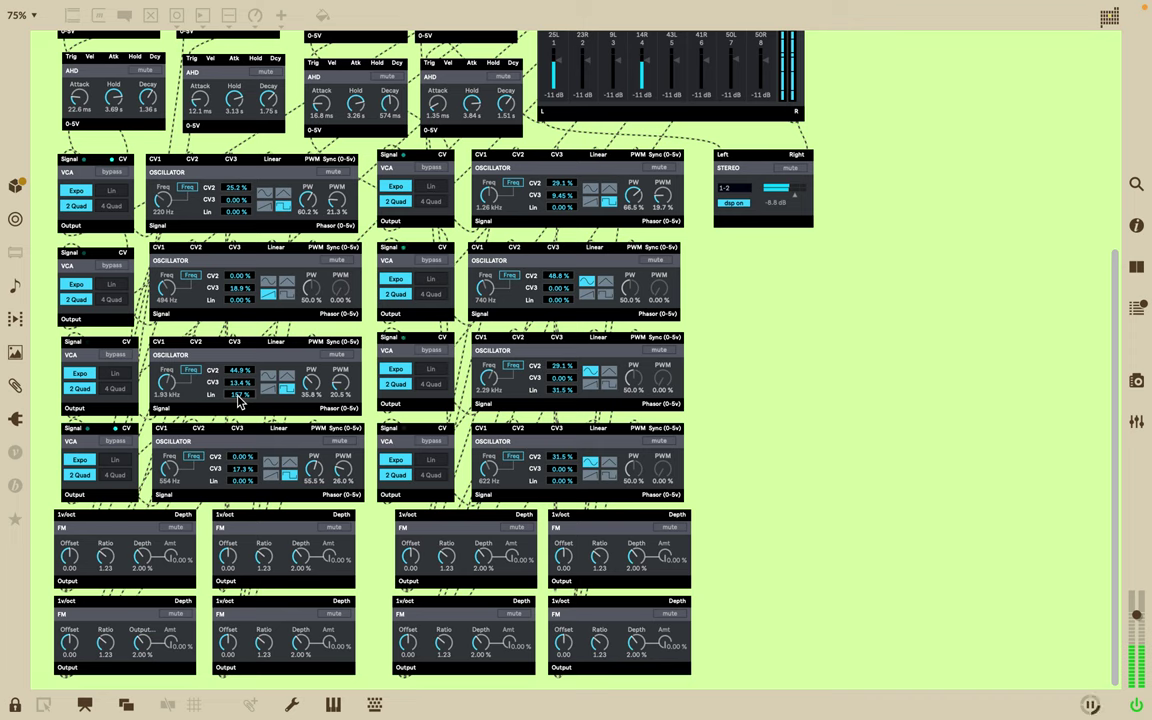
Set the third left oscillator to 595 Hz with CV2 29.1% and Lin 0%, keeping the square wave after trying another waveform.
{"action": "mouse_move", "coordinate": [240, 401]}
{"action": "left_mouse_down"}
{"action": "mouse_move", "coordinate": [243, 354]}
{"action": "mouse_move", "coordinate": [231, 468]}
{"action": "mouse_move", "coordinate": [218, 392]}
{"action": "mouse_move", "coordinate": [239, 467]}
{"action": "mouse_move", "coordinate": [239, 399]}
{"action": "mouse_move", "coordinate": [240, 414]}
{"action": "left_mouse_up"}
{"action": "left_click_drag", "start_coordinate": [167, 385], "coordinate": [169, 393]}
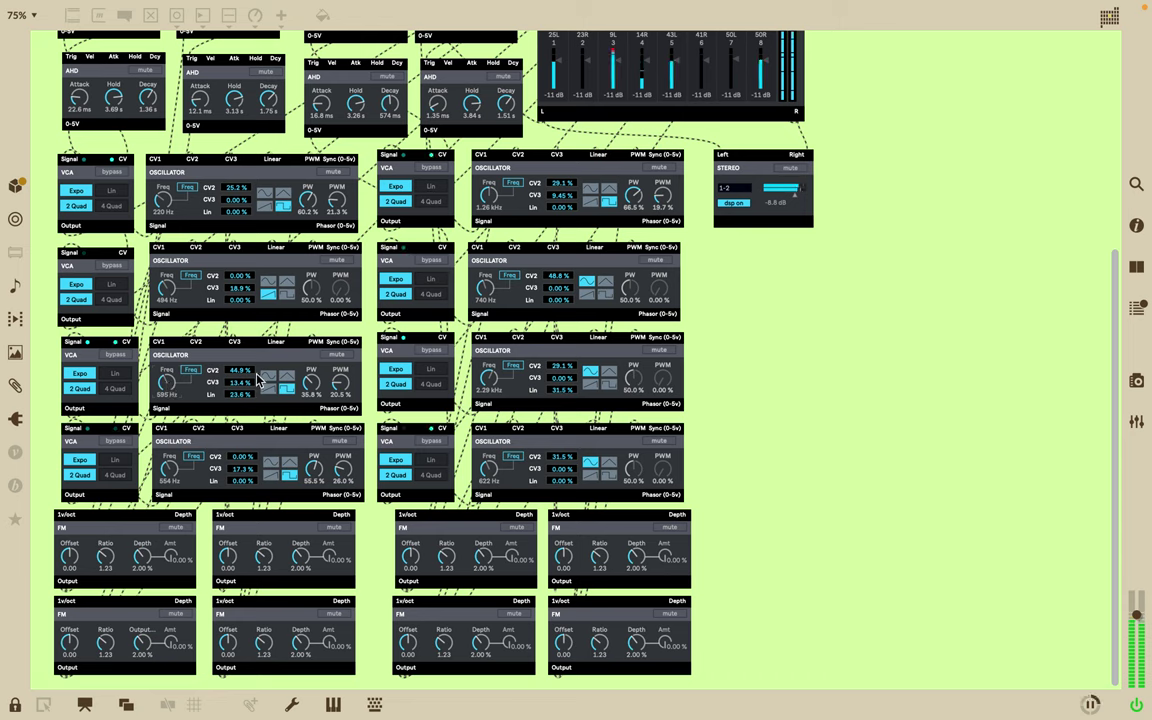
{"action": "mouse_move", "coordinate": [240, 395]}
{"action": "left_mouse_down"}
{"action": "mouse_move", "coordinate": [234, 350]}
{"action": "mouse_move", "coordinate": [238, 402]}
{"action": "mouse_move", "coordinate": [238, 375]}
{"action": "mouse_move", "coordinate": [239, 389]}
{"action": "left_mouse_up"}
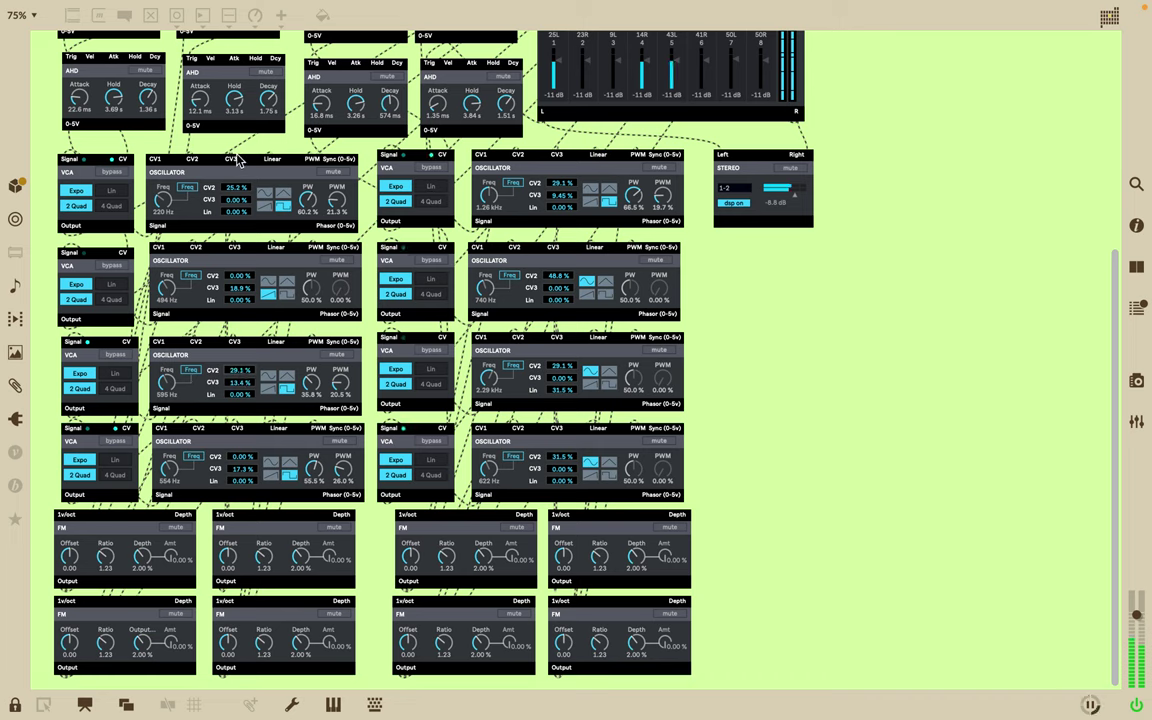
{"action": "left_click", "coordinate": [268, 381]}
{"action": "left_click", "coordinate": [287, 391]}
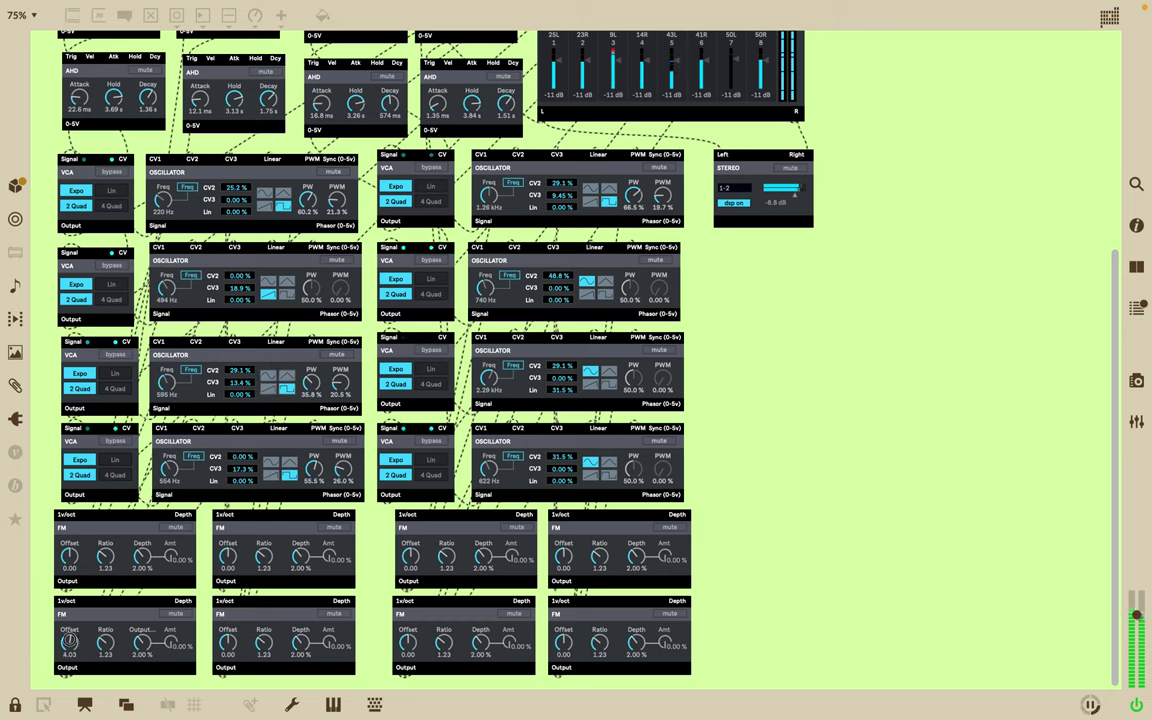
Set the first-column FM offsets to 19.15 and 18.14, and the upper-row FM ratios to 13.02, 35.46, 1.77 and 1.92.
{"action": "left_click_drag", "start_coordinate": [72, 585], "coordinate": [87, 529]}
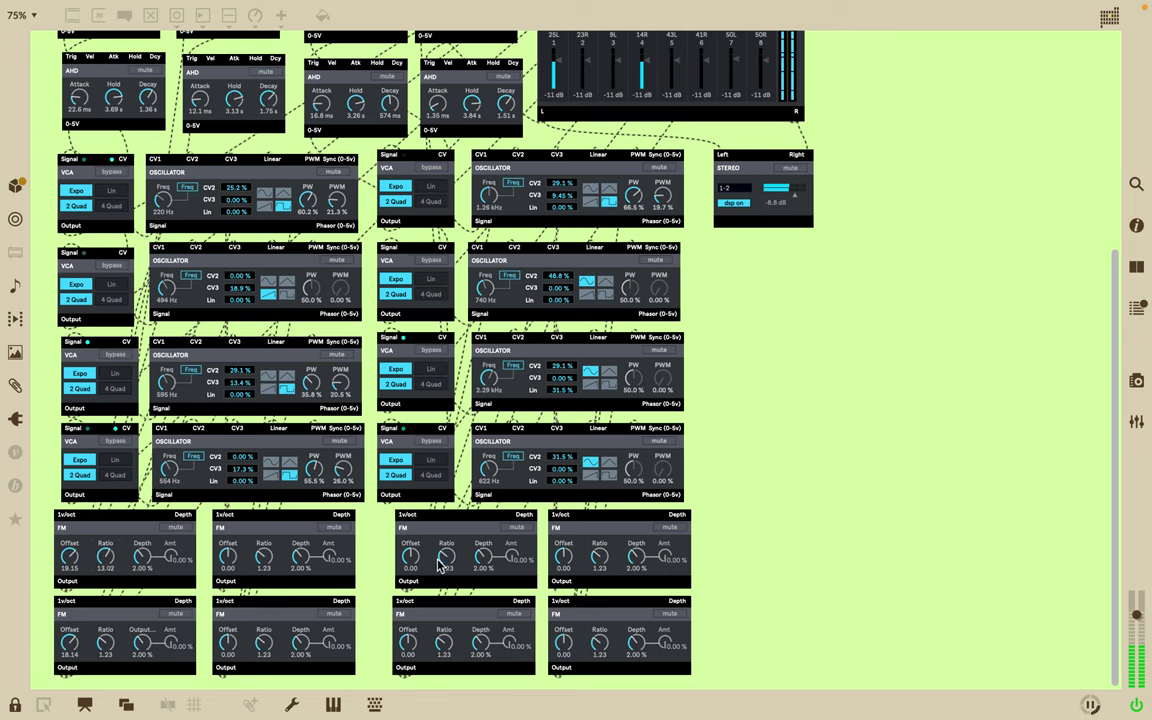
{"action": "left_click_drag", "start_coordinate": [446, 556], "coordinate": [441, 516]}
{"action": "left_click_drag", "start_coordinate": [446, 566], "coordinate": [442, 591]}
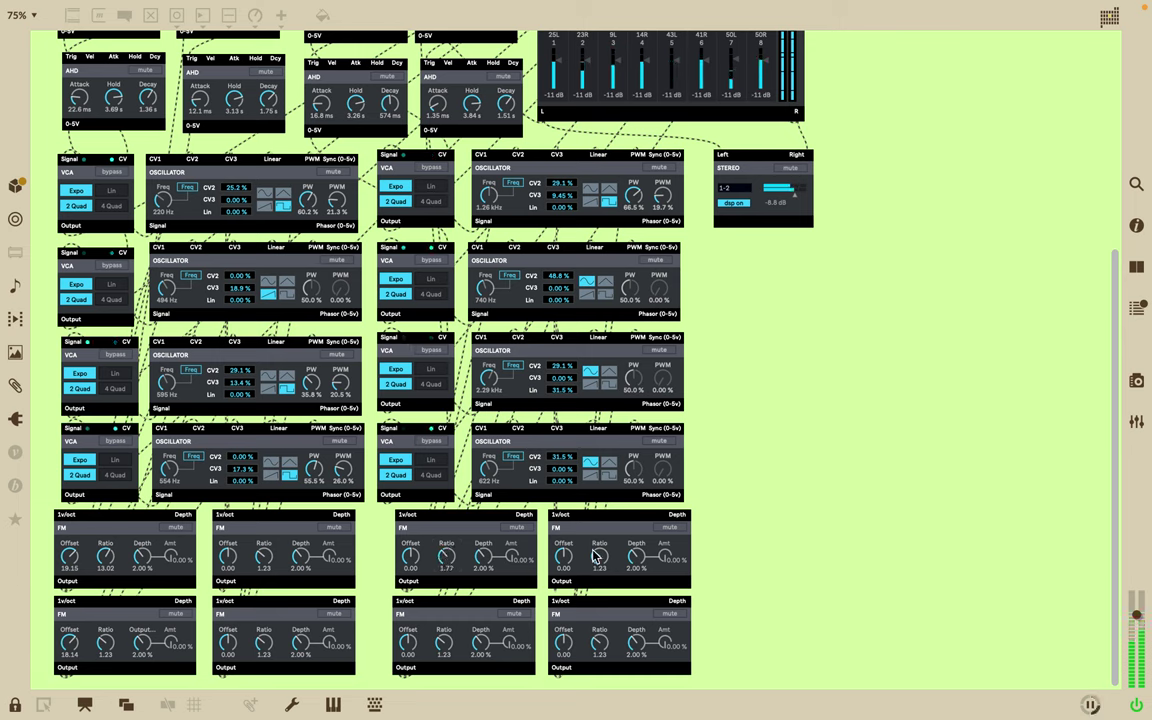
{"action": "left_click_drag", "start_coordinate": [599, 556], "coordinate": [597, 530]}
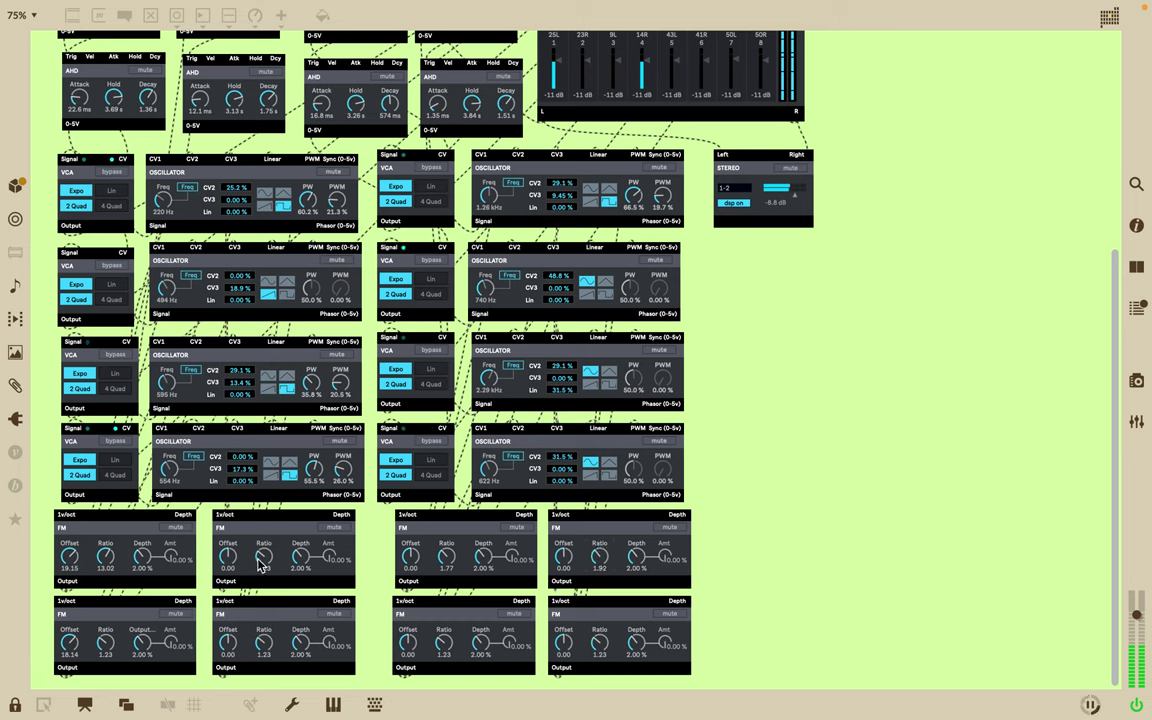
{"action": "left_click_drag", "start_coordinate": [259, 556], "coordinate": [261, 505]}
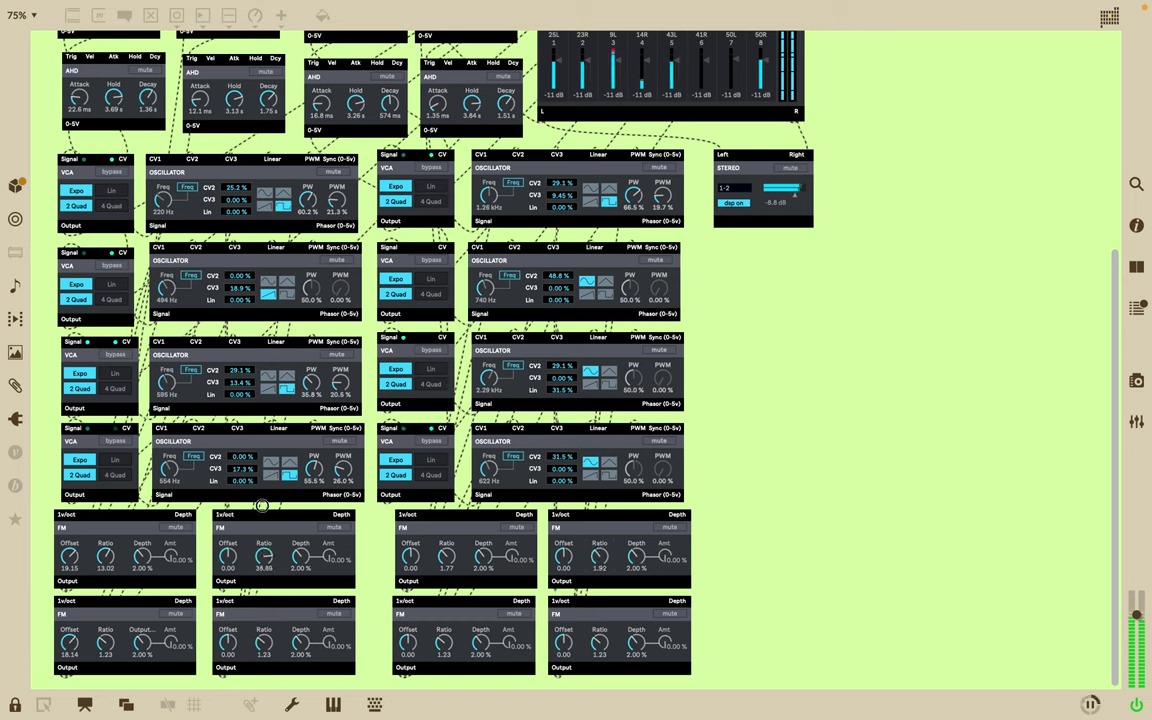
{"action": "left_click_drag", "start_coordinate": [259, 570], "coordinate": [224, 487]}
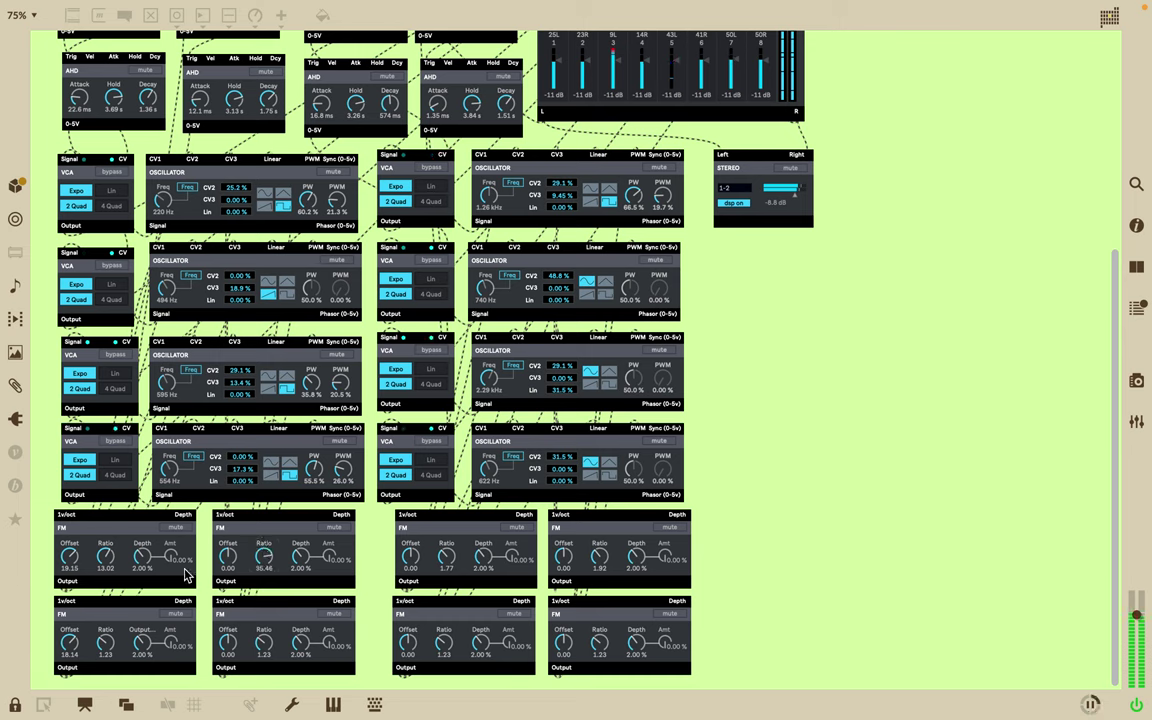
Set first-column FM ratios to 0.60 and 0.07, lower-first and upper-second depths to 10.8% and 3.99%, and Amt to 67.7%, 40.9% (upper) and 100% (lower).
{"action": "left_click_drag", "start_coordinate": [105, 555], "coordinate": [173, 556]}
{"action": "left_click_drag", "start_coordinate": [328, 643], "coordinate": [323, 545]}
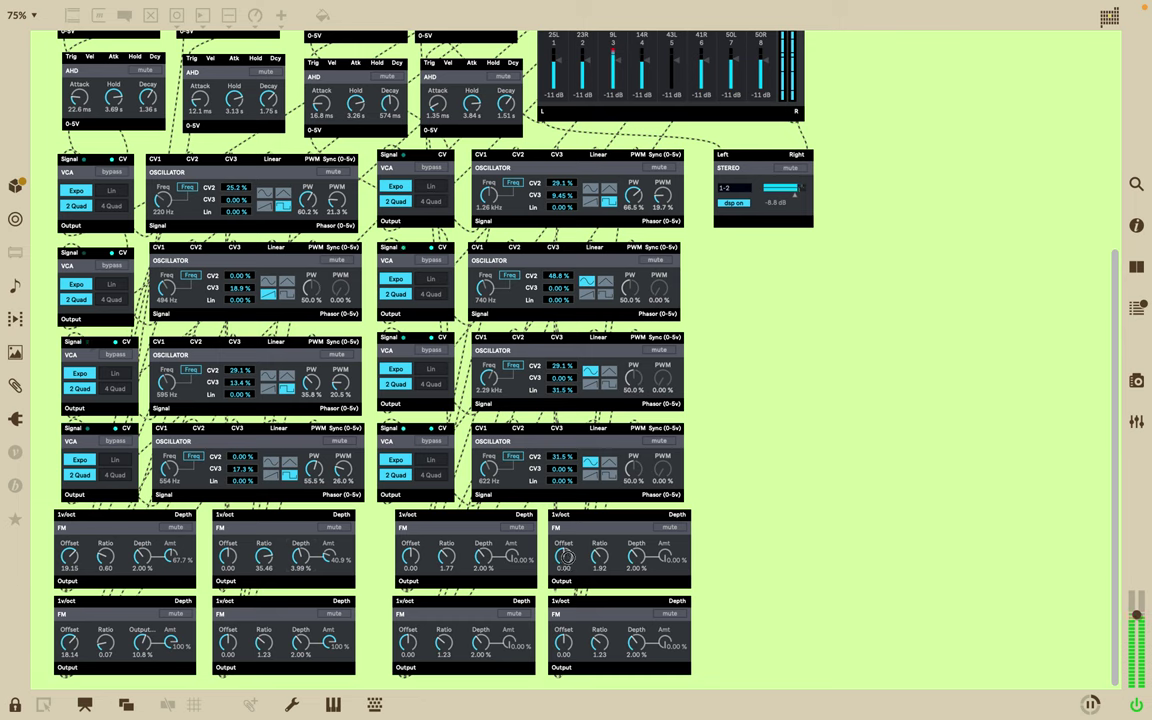
Set the fourth-column FM offsets to 22.17 and -25.20 with lower ratio 0.05, and the third-column offsets to -19.15 and -35.28.
{"action": "left_click_drag", "start_coordinate": [565, 556], "coordinate": [565, 520]}
{"action": "left_click_drag", "start_coordinate": [564, 641], "coordinate": [600, 655]}
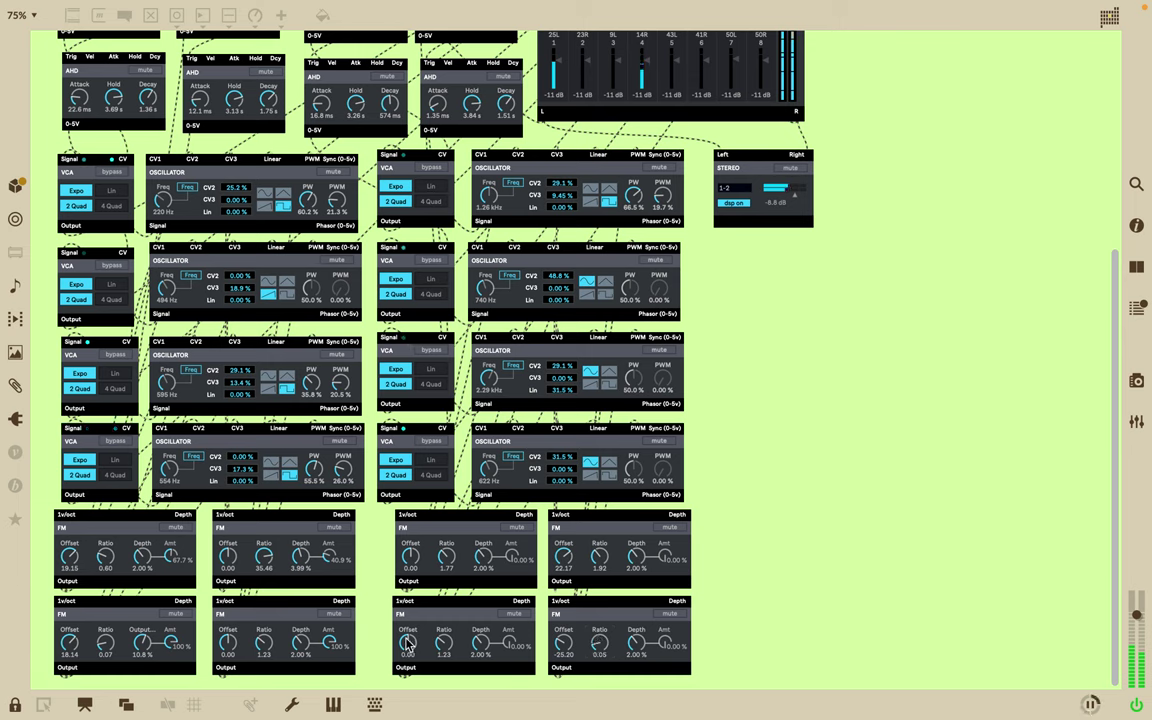
{"action": "left_click_drag", "start_coordinate": [408, 642], "coordinate": [406, 668]}
{"action": "left_click_drag", "start_coordinate": [409, 557], "coordinate": [409, 571]}
Set Lin to 39.4% on the fourth right oscillator and 23.6, 7.87, 15.7 and 47.2% down the left oscillators; make the second right a sawtooth.
{"action": "left_click_drag", "start_coordinate": [561, 478], "coordinate": [553, 413]}
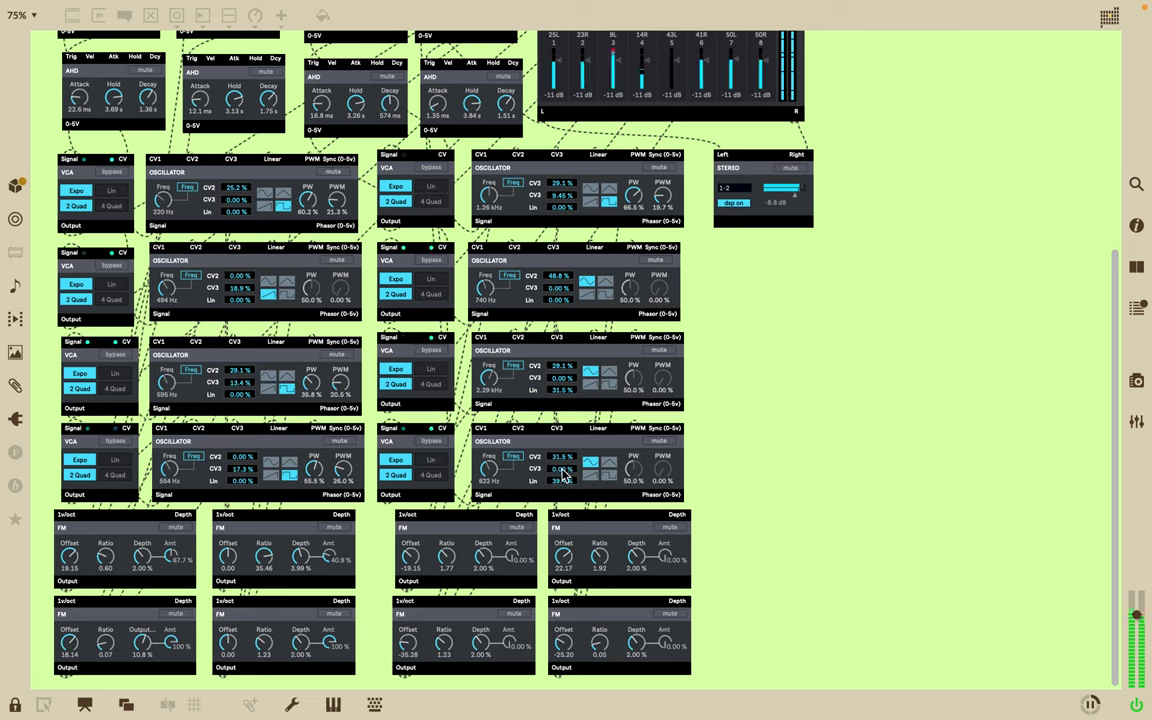
{"action": "left_click_drag", "start_coordinate": [239, 484], "coordinate": [211, 424]}
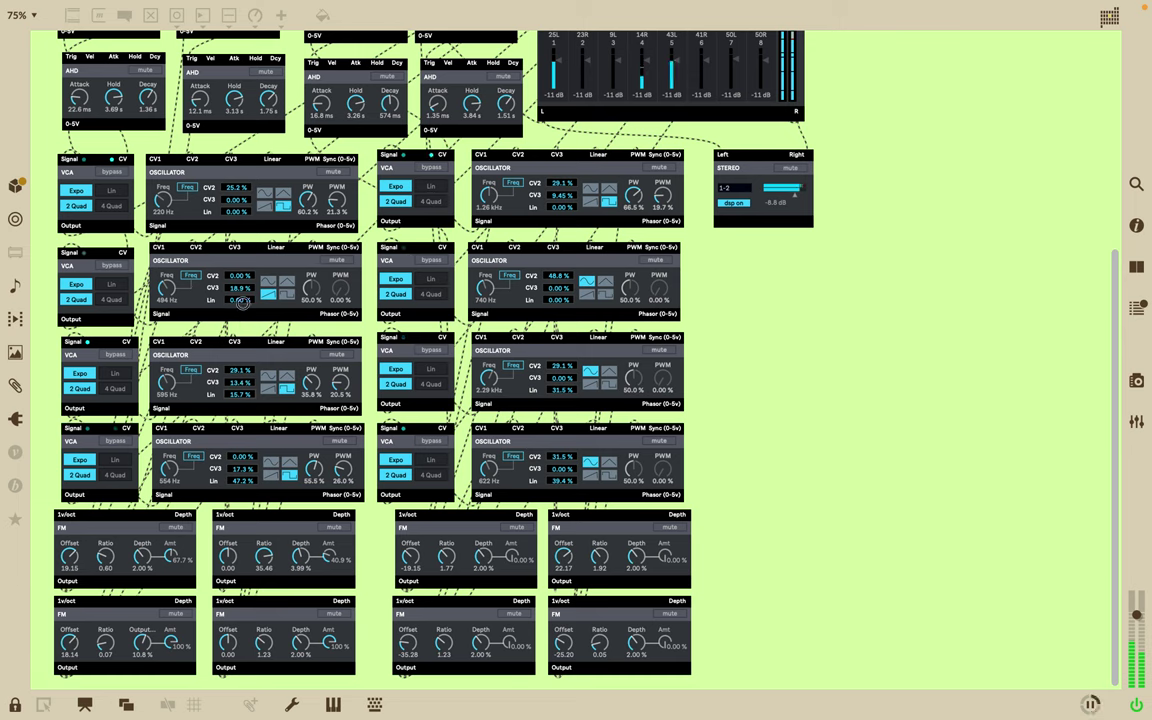
{"action": "left_click_drag", "start_coordinate": [243, 303], "coordinate": [243, 293]}
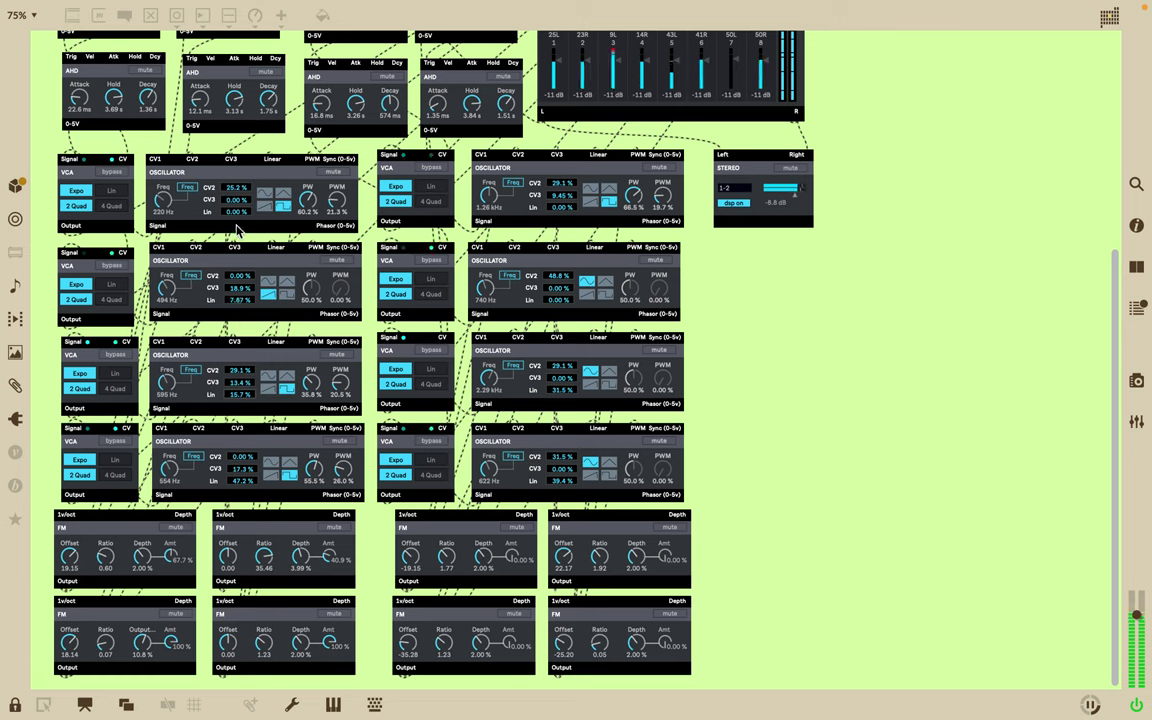
{"action": "left_click_drag", "start_coordinate": [236, 213], "coordinate": [236, 200]}
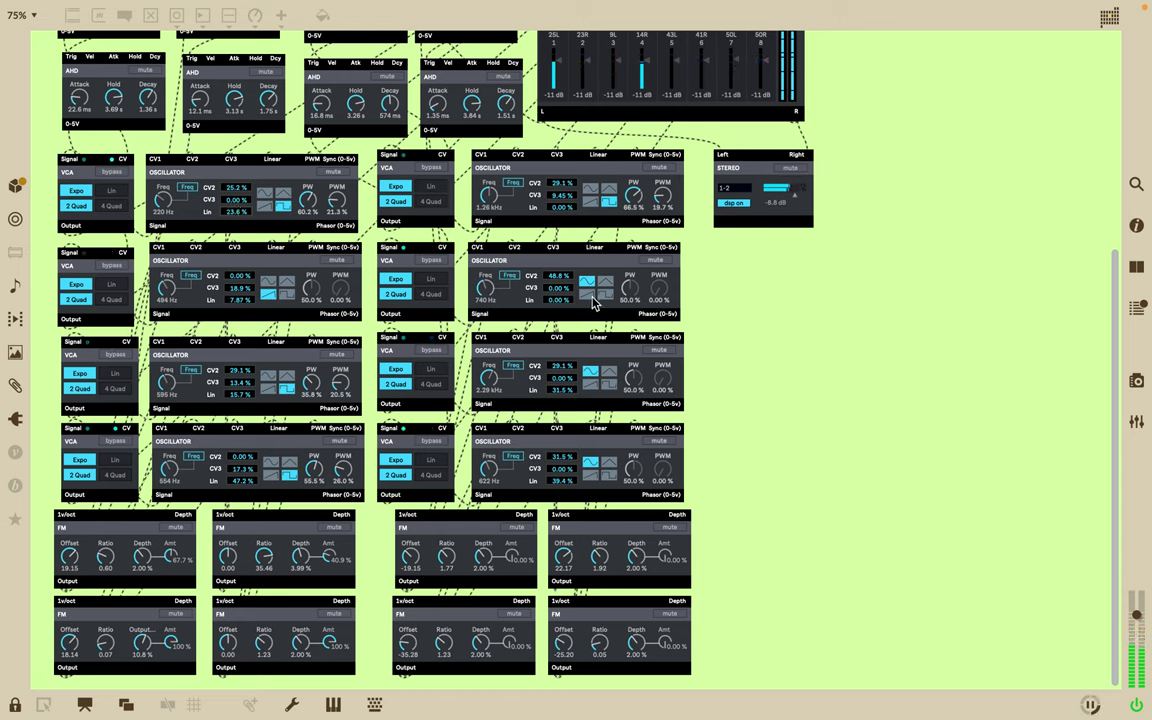
{"action": "left_click", "coordinate": [588, 297]}
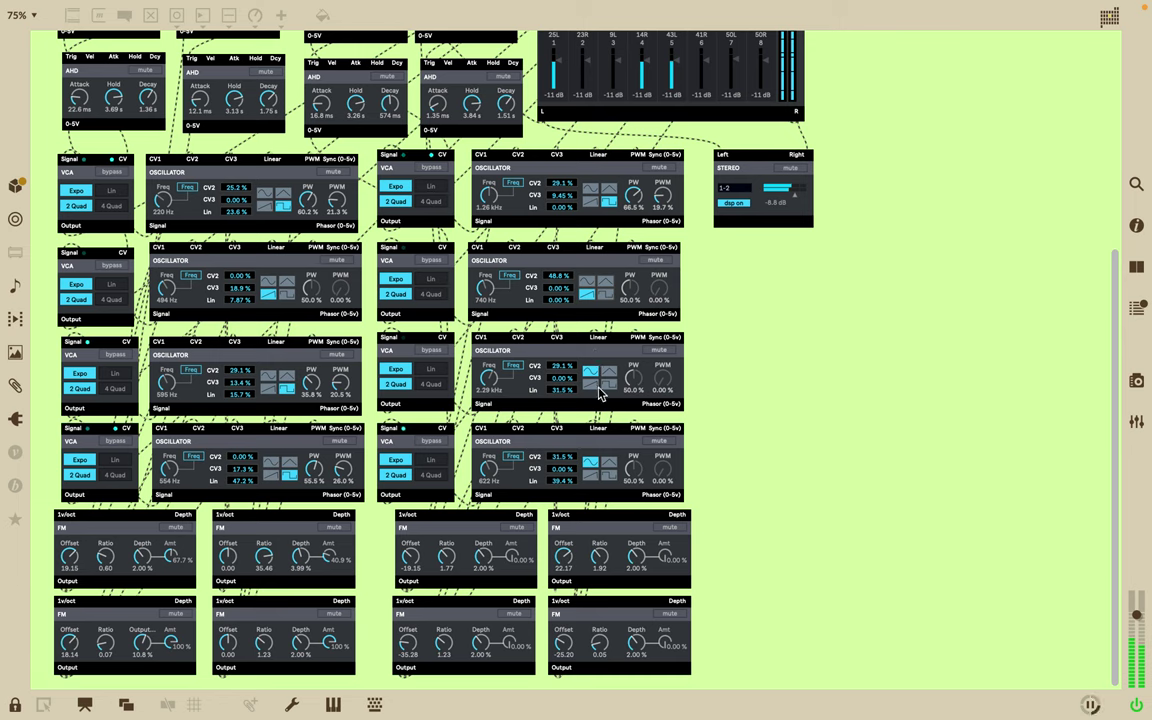
Try a triangle wave on the third right oscillator, return it to sine, and tune the fourth right oscillator to 247 Hz.
{"action": "left_click", "coordinate": [609, 373]}
{"action": "left_click", "coordinate": [592, 374]}
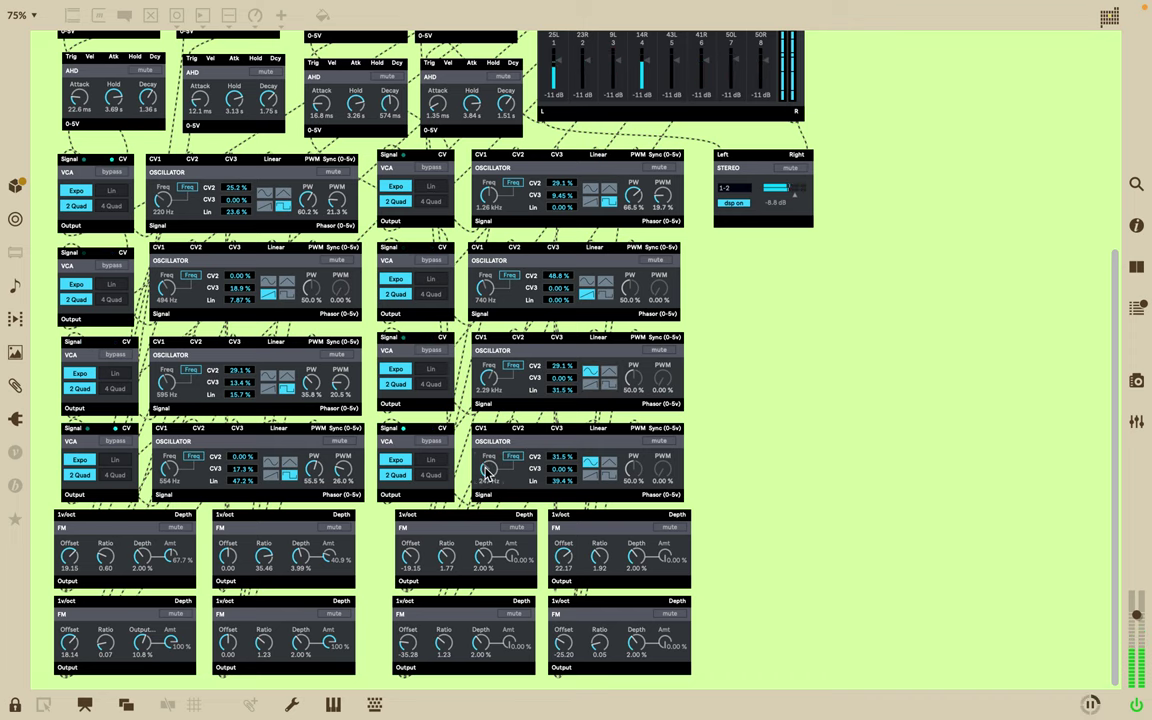
Set the sixth divisor of the rotating clock divider to 22 and lower pan mixer channel 3 to -22 dB.
{"action": "scroll", "coordinate": [487, 470], "scroll_direction": "up", "scroll_amount": 10}
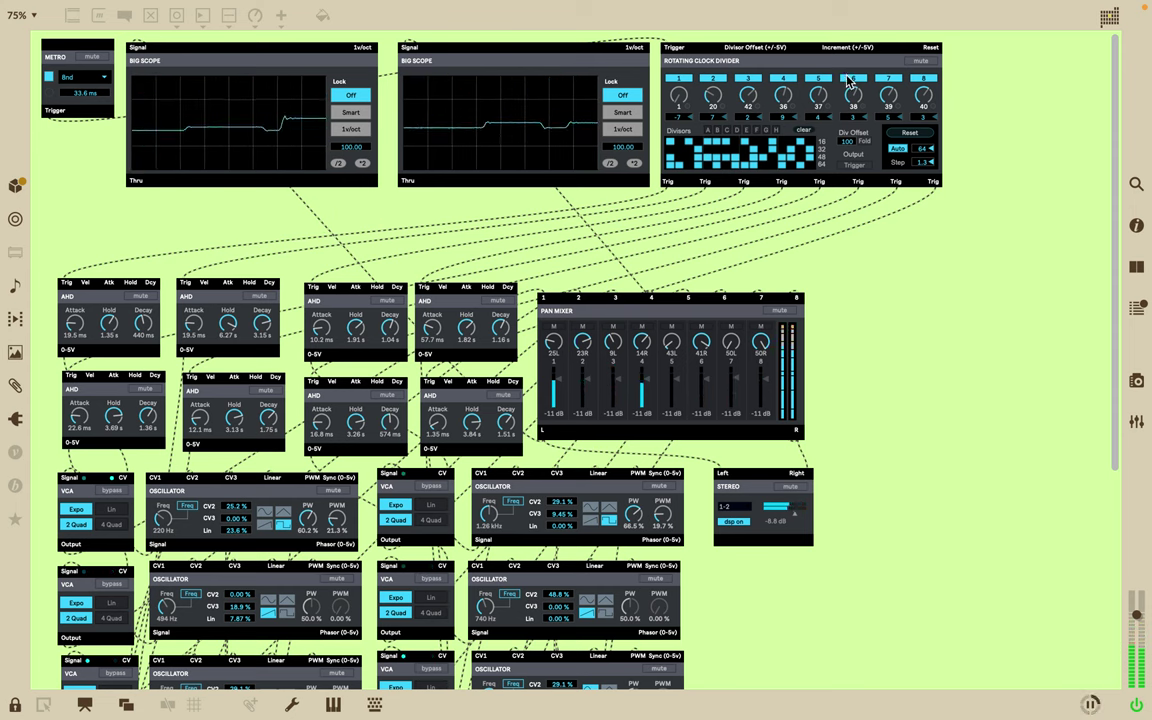
{"action": "left_click_drag", "start_coordinate": [853, 97], "coordinate": [871, 126]}
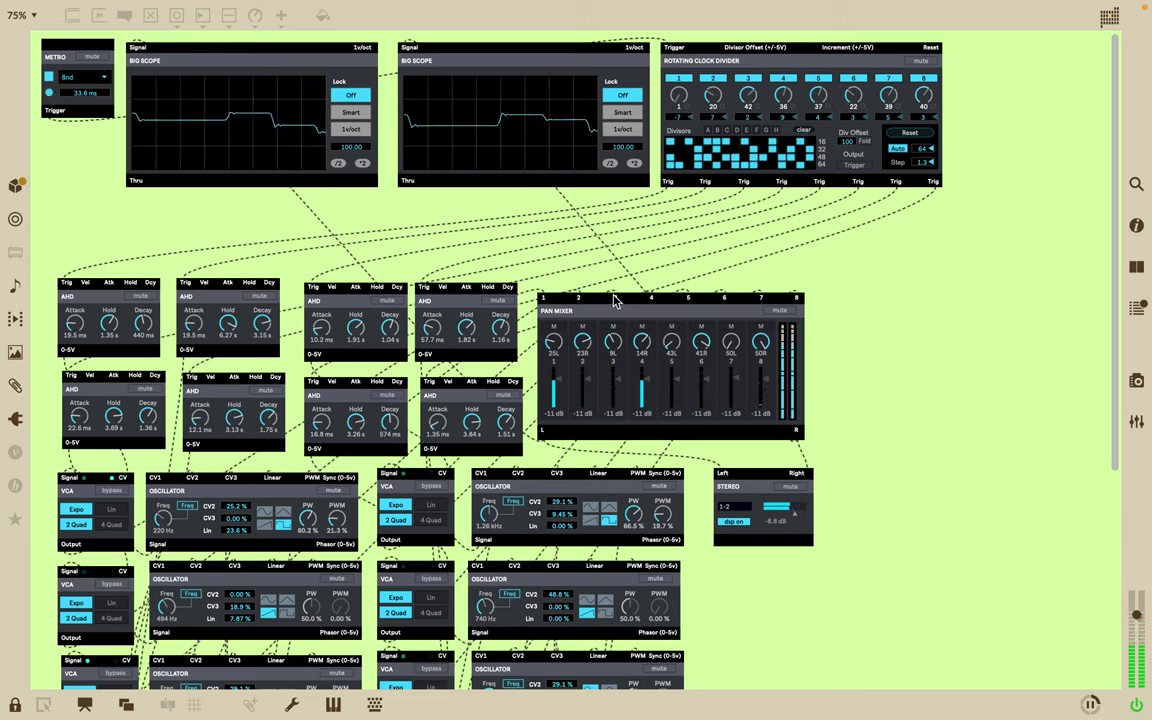
{"action": "left_click_drag", "start_coordinate": [625, 305], "coordinate": [668, 286]}
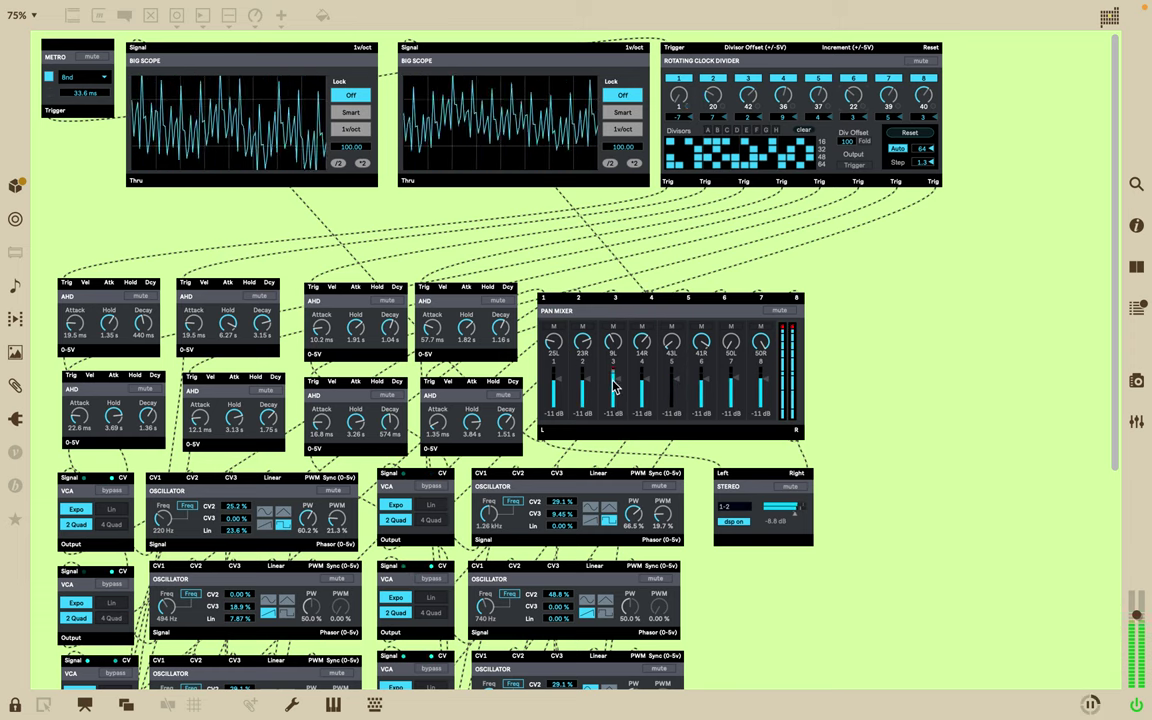
Set the first-column FM offsets to -25.20 and -26.20, and the second-column FM offsets to -18.14 and -20.16.
{"action": "scroll", "coordinate": [513, 453], "scroll_direction": "down", "scroll_amount": 5}
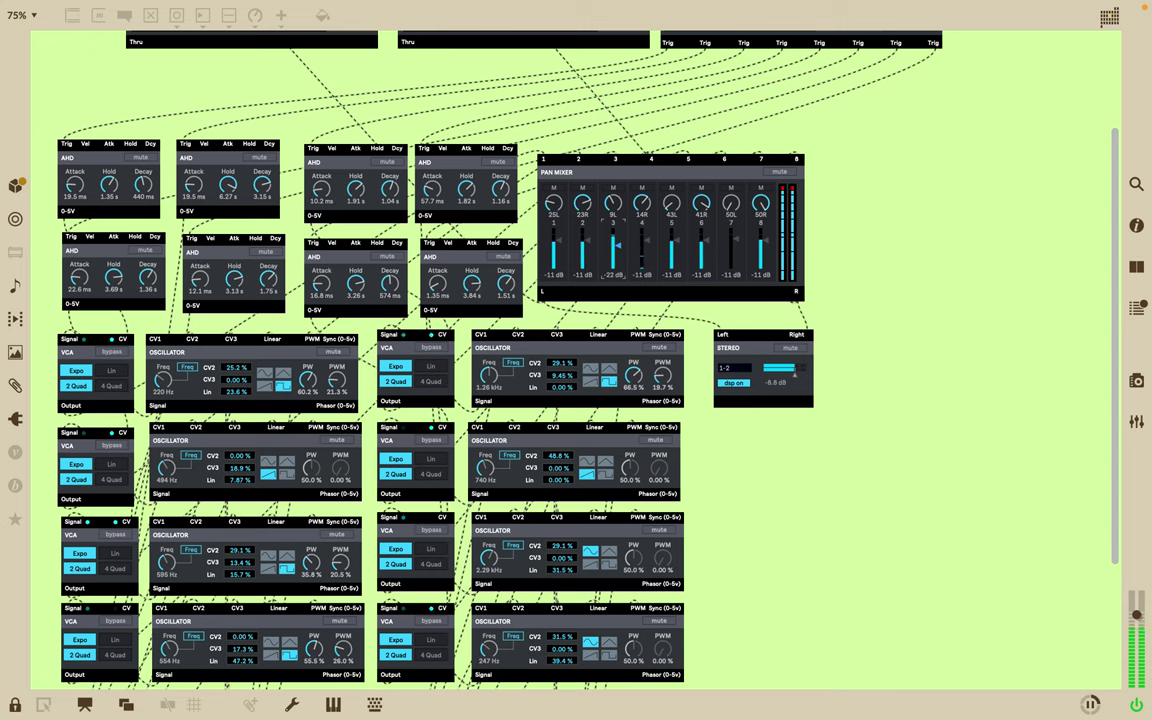
{"action": "scroll", "coordinate": [383, 348], "scroll_direction": "down", "scroll_amount": 6}
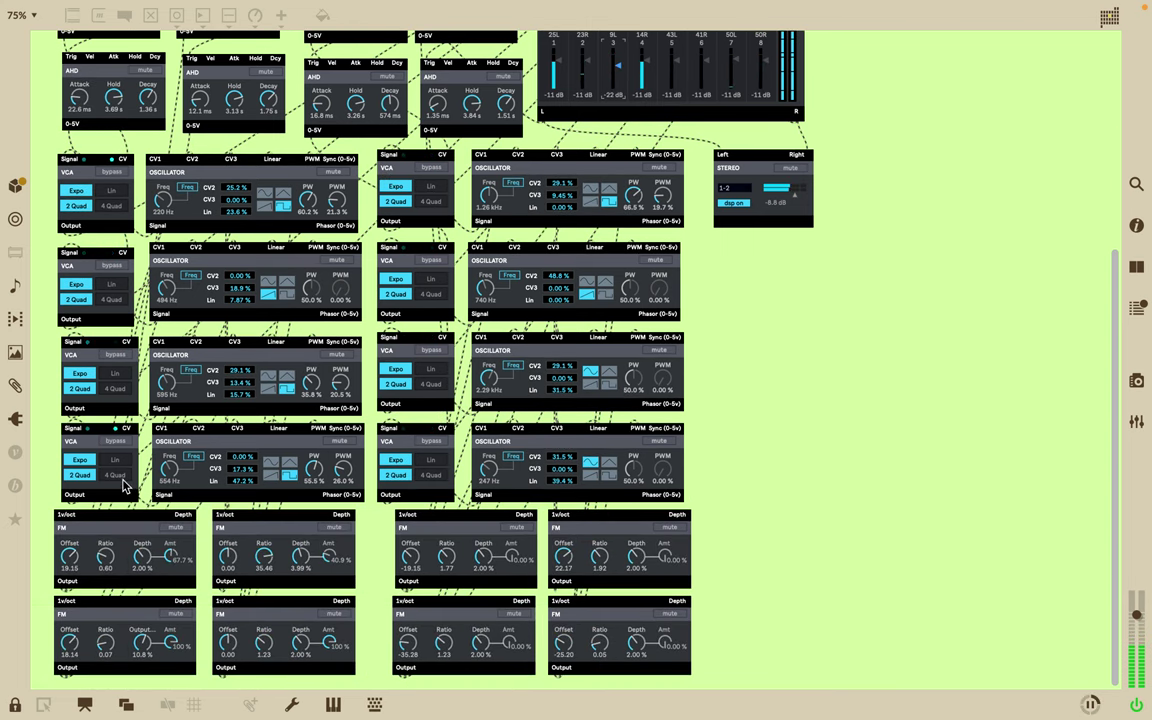
{"action": "left_click_drag", "start_coordinate": [86, 567], "coordinate": [88, 601]}
{"action": "left_click_drag", "start_coordinate": [232, 559], "coordinate": [230, 577]}
{"action": "left_click_drag", "start_coordinate": [230, 645], "coordinate": [230, 658]}
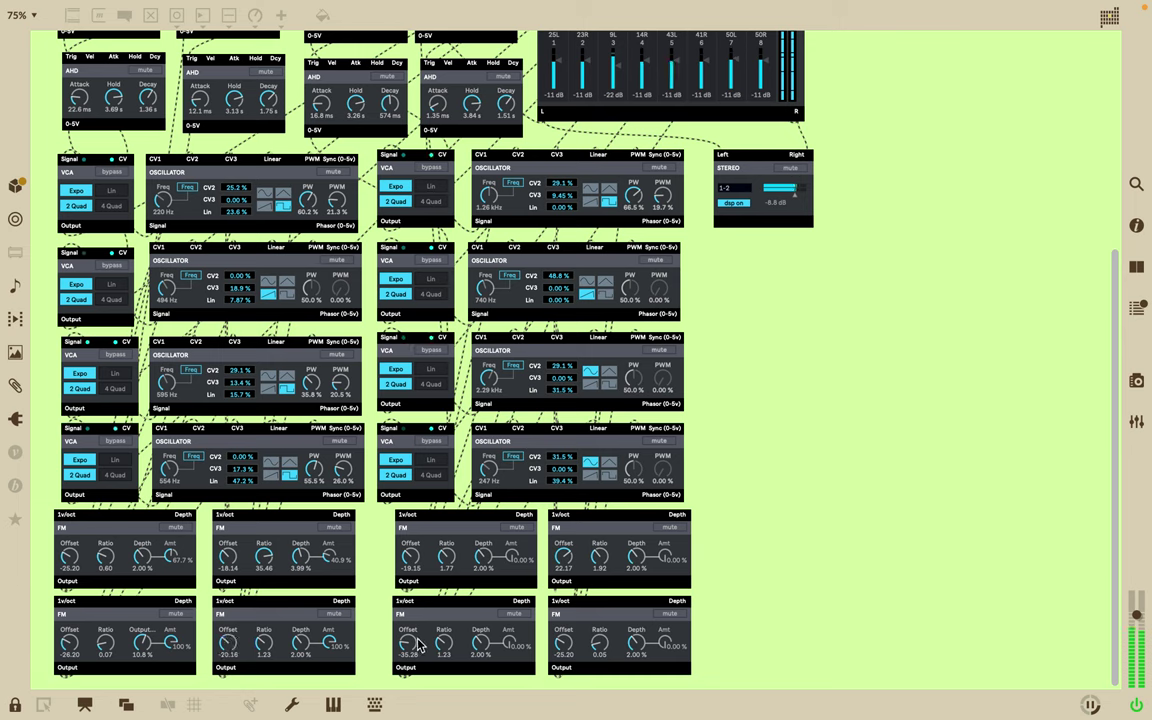
Set the fourth-column FM offsets to -22.17 and -11.09, third-column offsets to -20.16 and -12.09, and their upper ratios to 9.93 and 6.57.
{"action": "left_click_drag", "start_coordinate": [563, 556], "coordinate": [566, 651]}
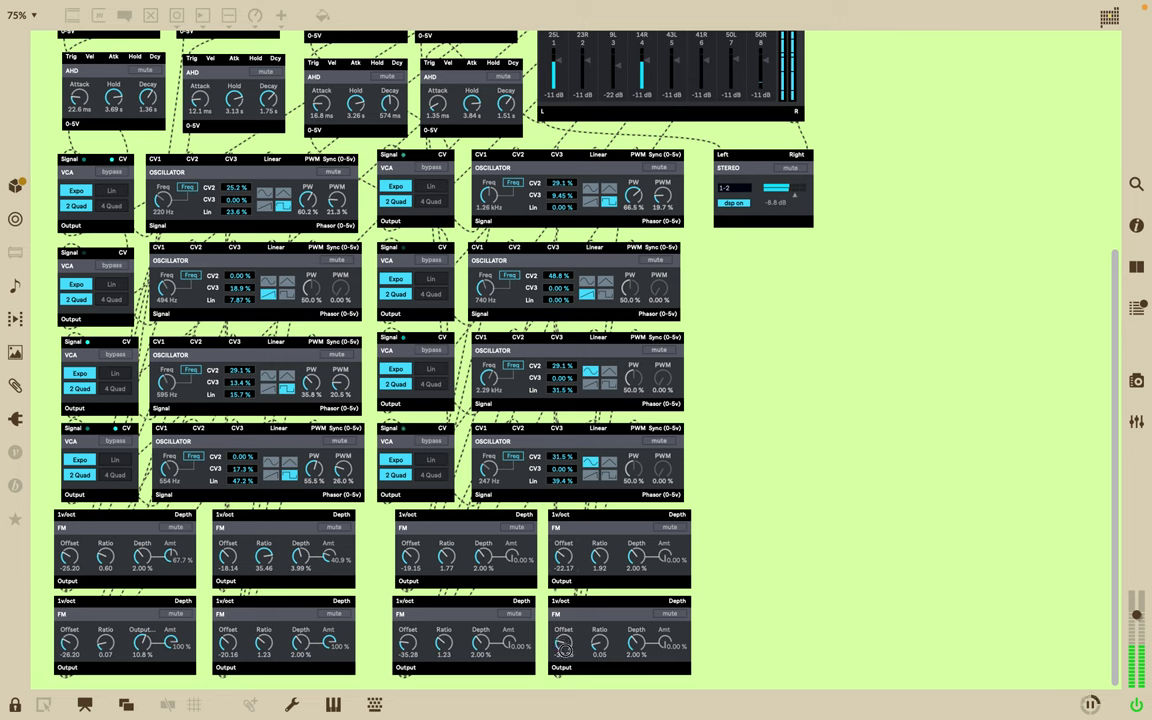
{"action": "left_click_drag", "start_coordinate": [410, 555], "coordinate": [446, 543]}
{"action": "left_click_drag", "start_coordinate": [599, 564], "coordinate": [593, 540]}
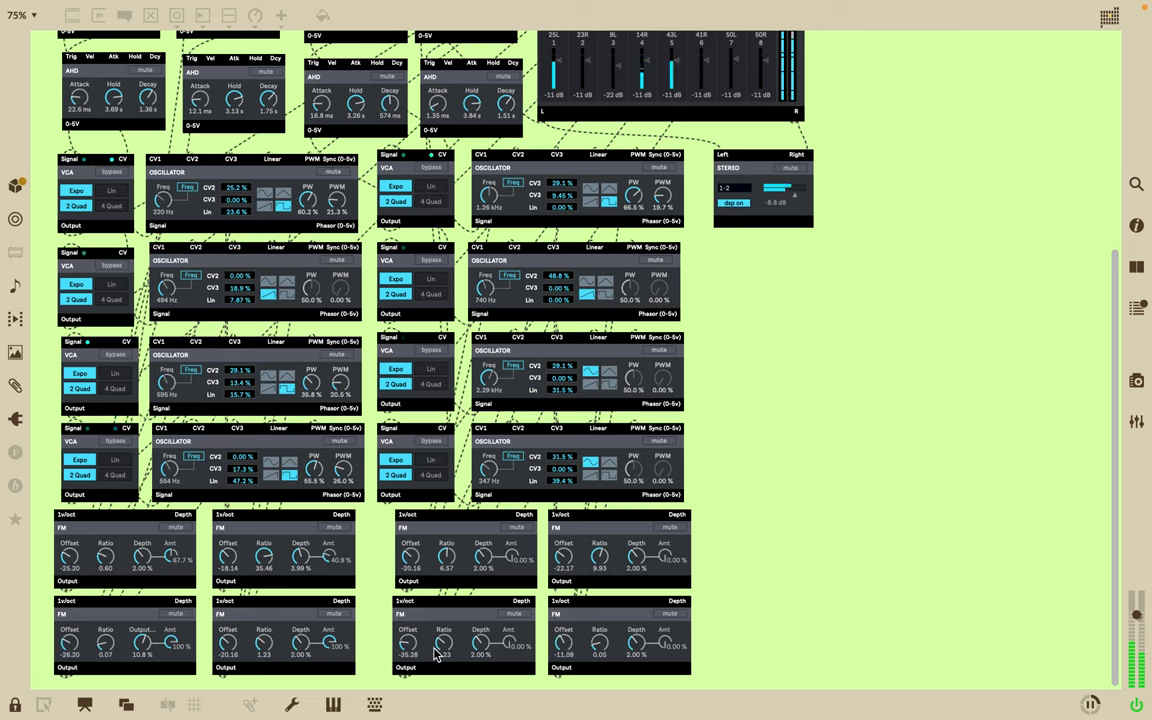
{"action": "left_click_drag", "start_coordinate": [423, 658], "coordinate": [403, 622]}
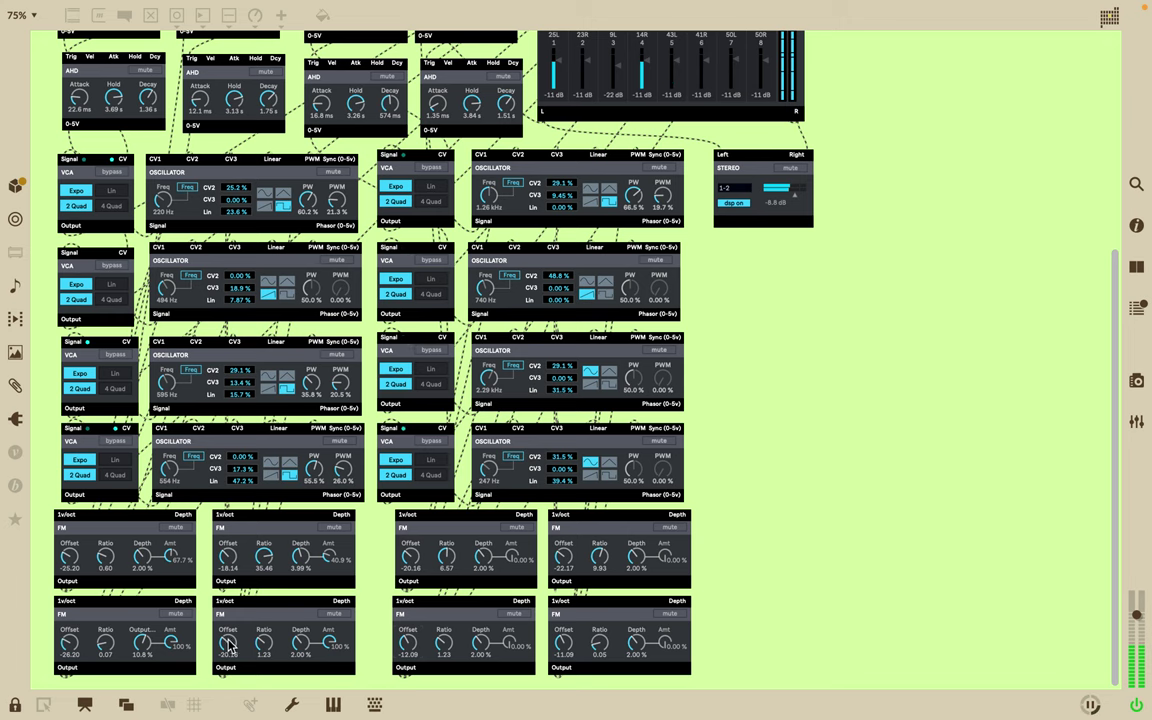
Set the clock divider's Step to 0.8, its fourth divisor to 24, and the numbers beneath dials 1, 3 and 4 to 8, 6 and 0.
{"action": "scroll", "coordinate": [292, 416], "scroll_direction": "up", "scroll_amount": 6}
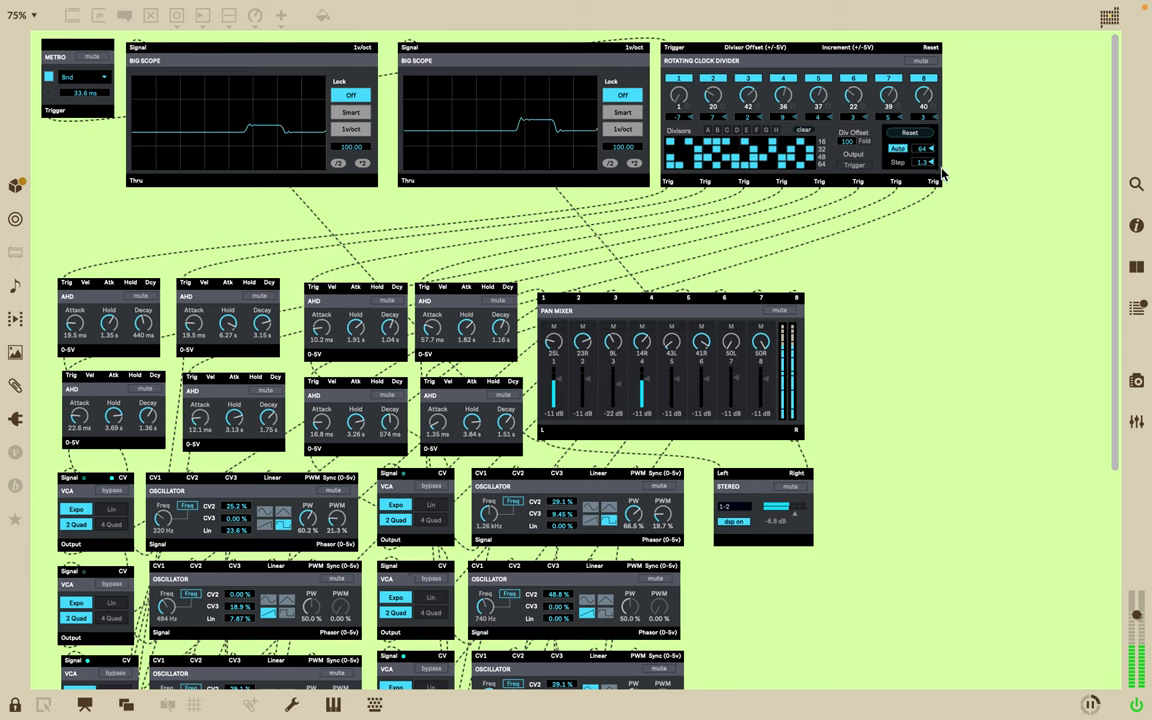
{"action": "left_click_drag", "start_coordinate": [936, 168], "coordinate": [938, 304]}
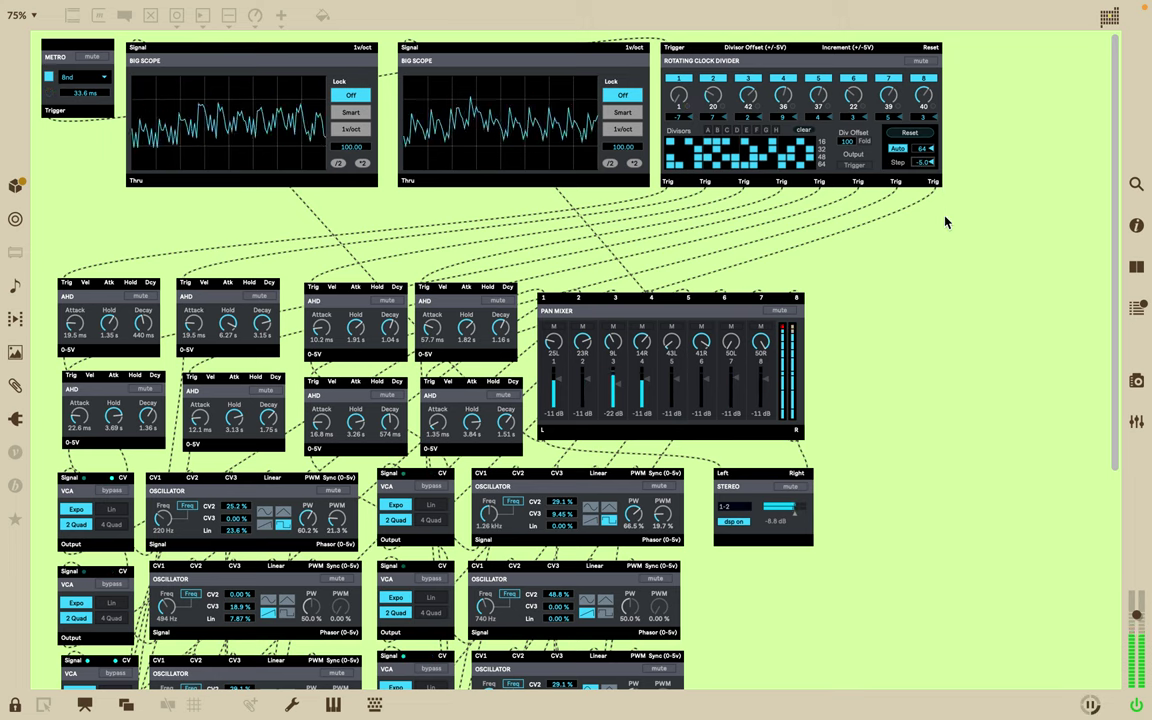
{"action": "left_click_drag", "start_coordinate": [926, 164], "coordinate": [918, 93]}
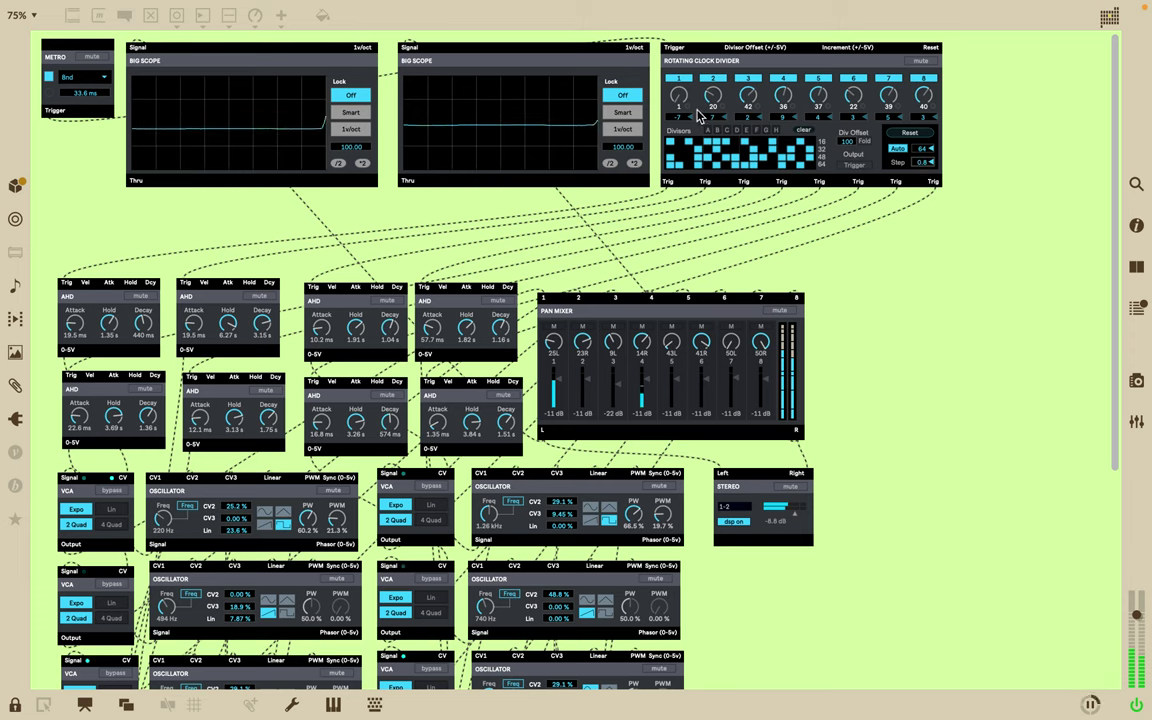
{"action": "left_click_drag", "start_coordinate": [679, 96], "coordinate": [691, 66]}
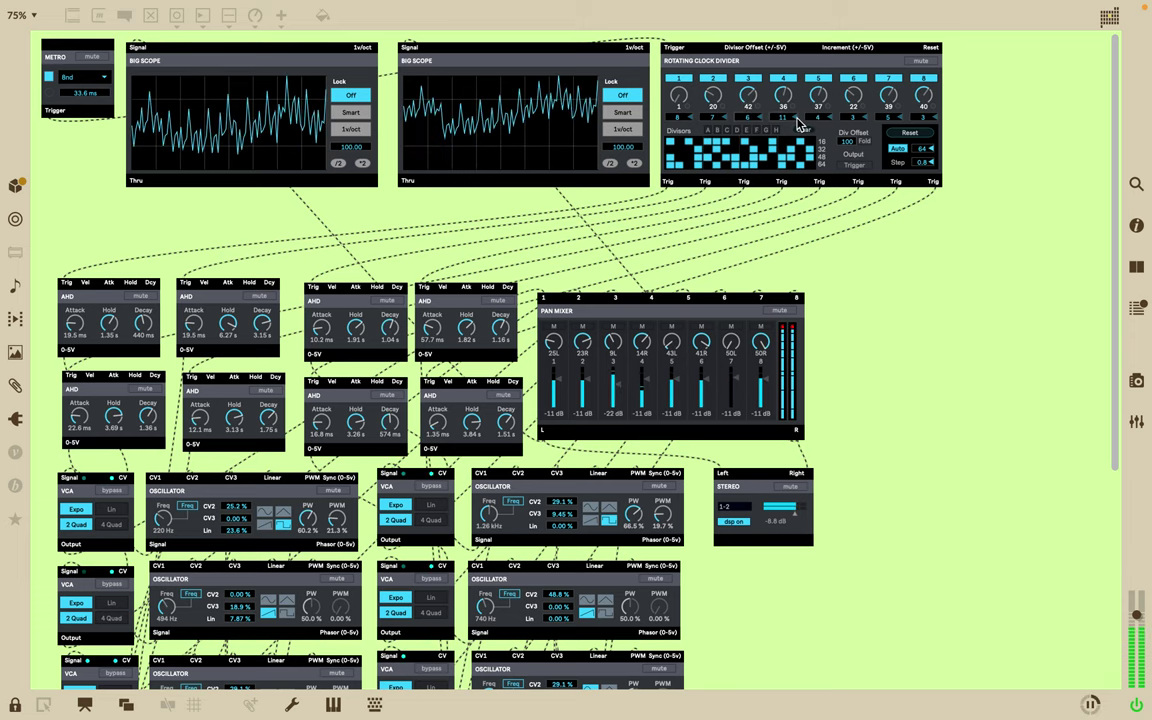
{"action": "left_click_drag", "start_coordinate": [783, 97], "coordinate": [785, 127]}
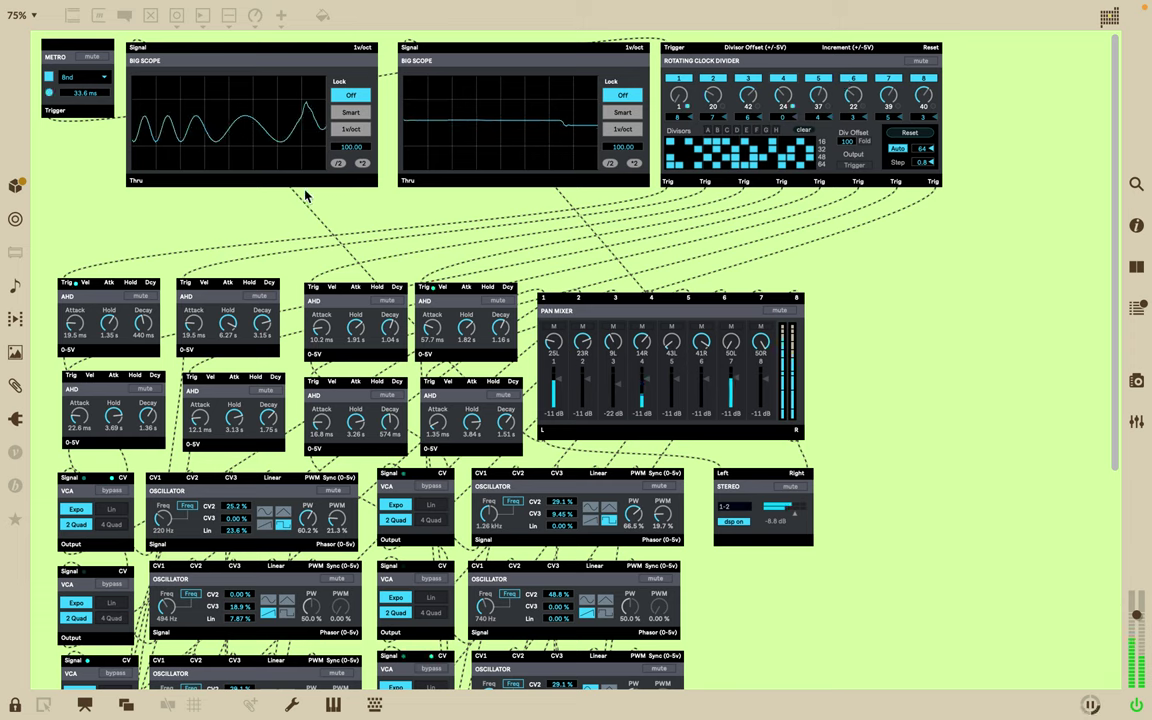
Try the 4nt interval on the metro, settle on 32nd, and set its time value to 11.8 ms.
{"action": "left_click_drag", "start_coordinate": [80, 92], "coordinate": [88, 118]}
{"action": "left_click", "coordinate": [101, 78]}
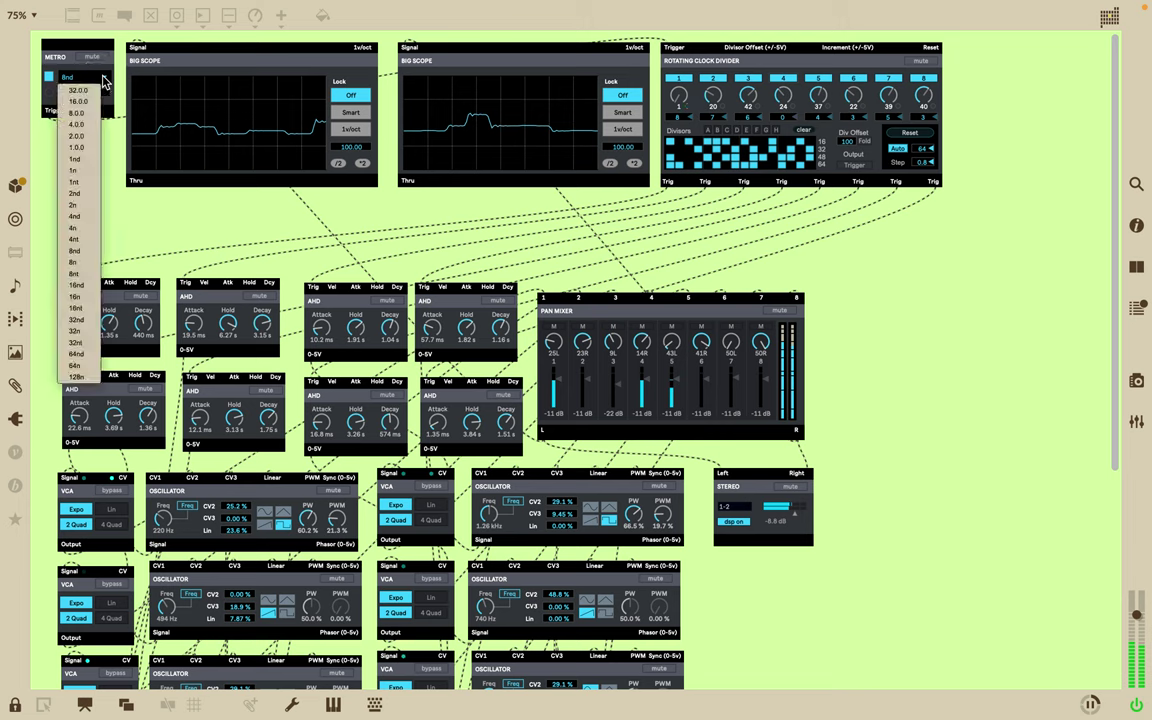
{"action": "left_click", "coordinate": [74, 239]}
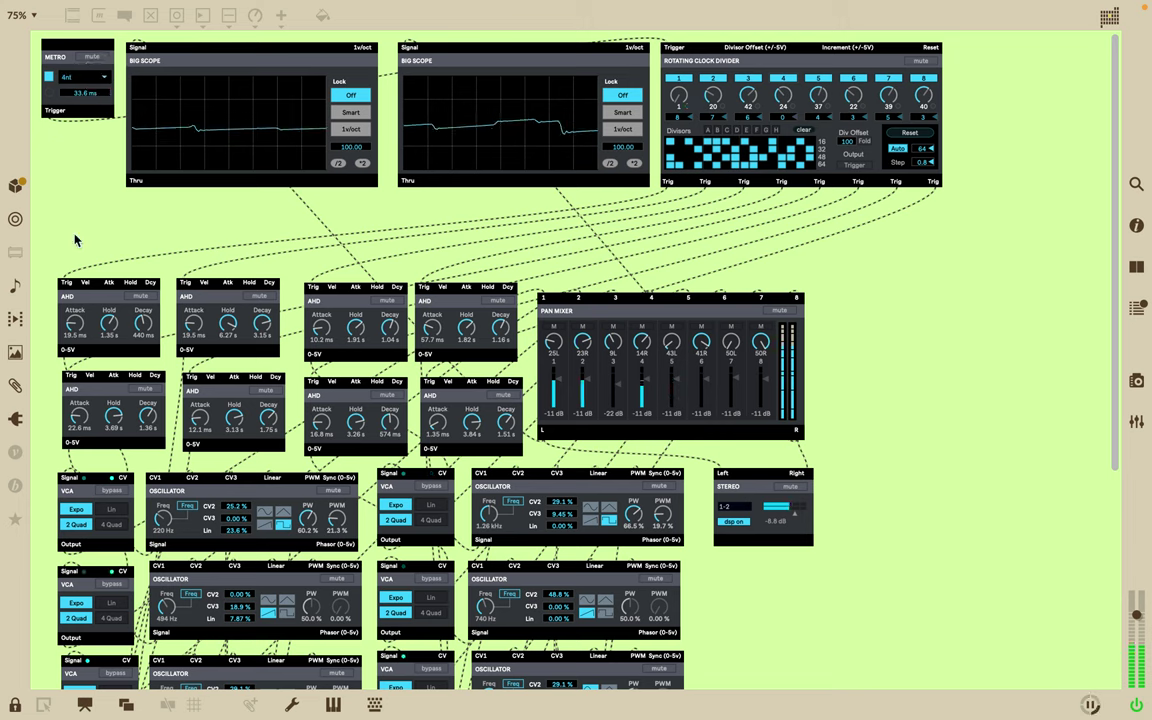
{"action": "left_click", "coordinate": [101, 78]}
{"action": "left_click", "coordinate": [80, 320]}
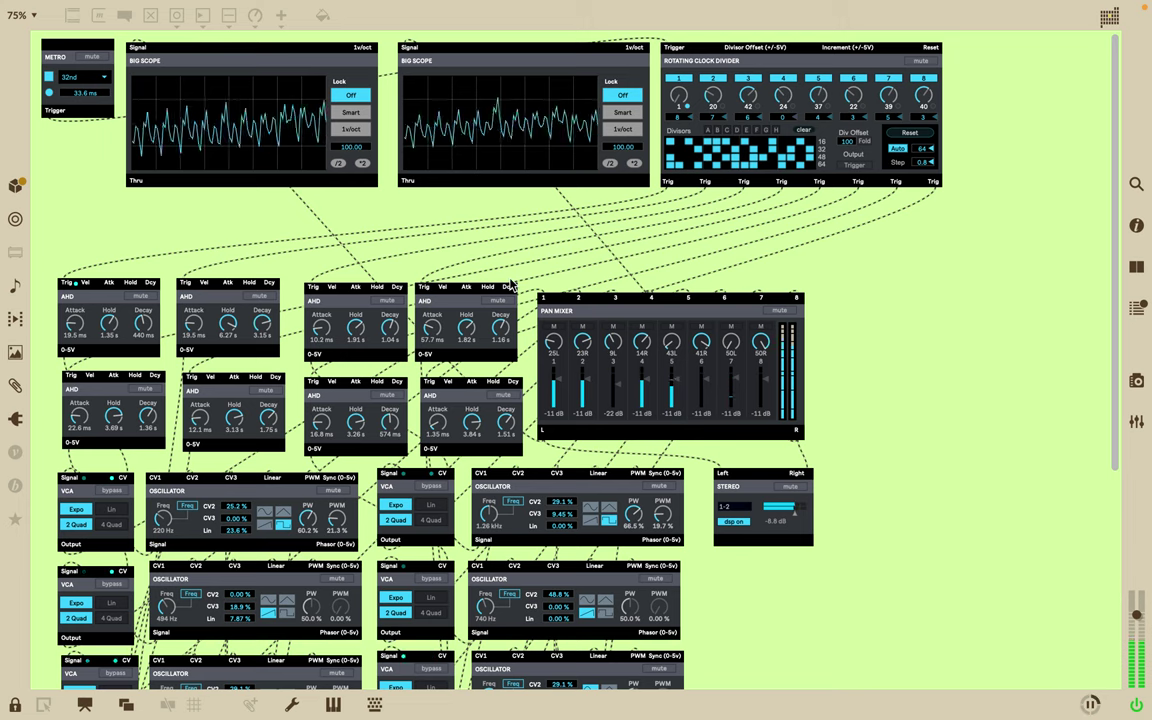
{"action": "left_click_drag", "start_coordinate": [88, 93], "coordinate": [88, 104]}
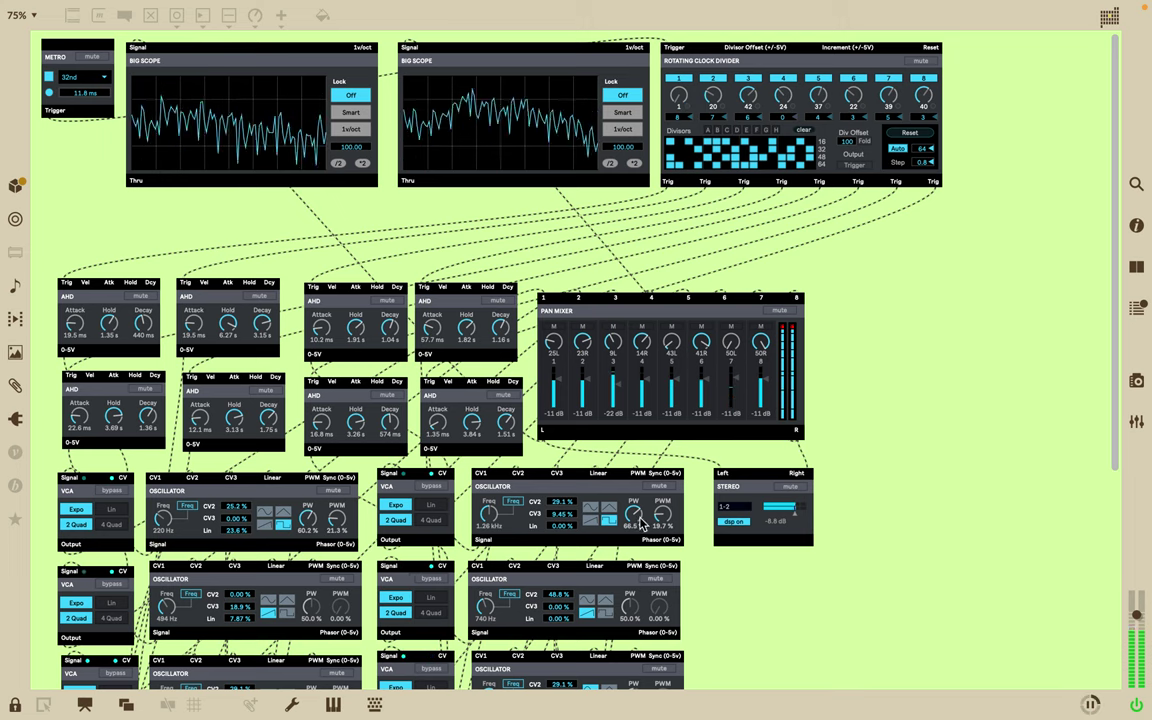
Make the first right oscillator a sine with 48.4% PW, 0% CV2/CV3 and 47.2% Lin, and the first left a sawtooth with 6.30% CV3.
{"action": "left_click_drag", "start_coordinate": [634, 512], "coordinate": [636, 522]}
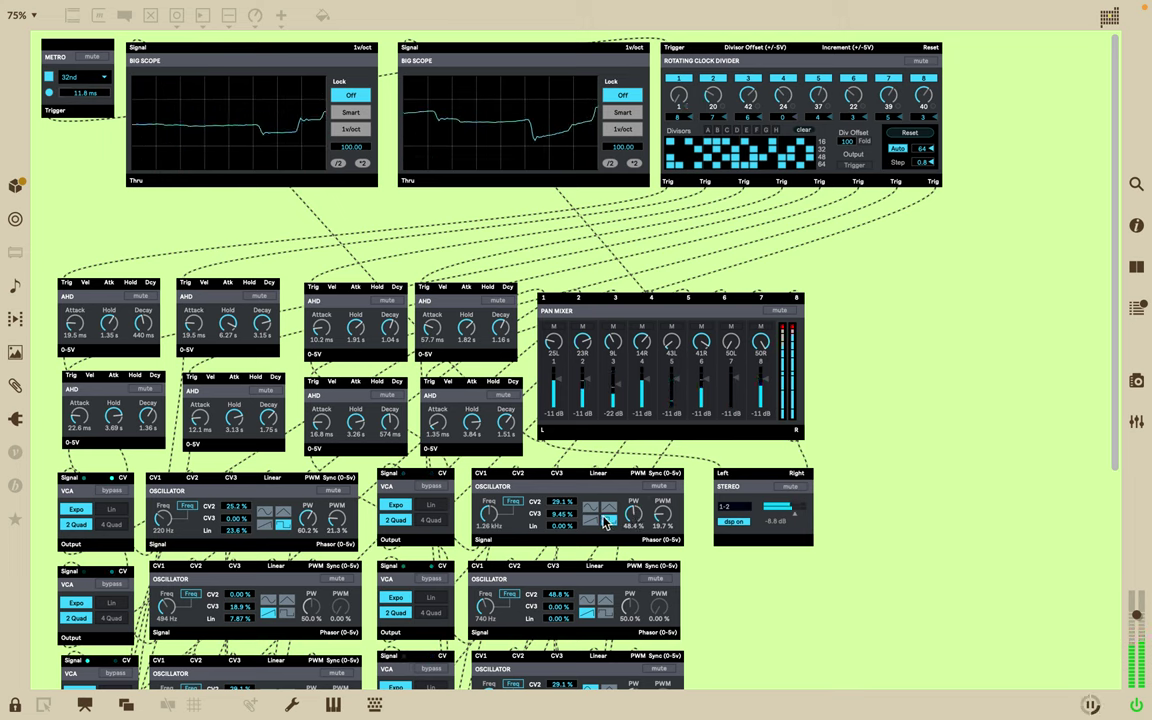
{"action": "left_click", "coordinate": [591, 520]}
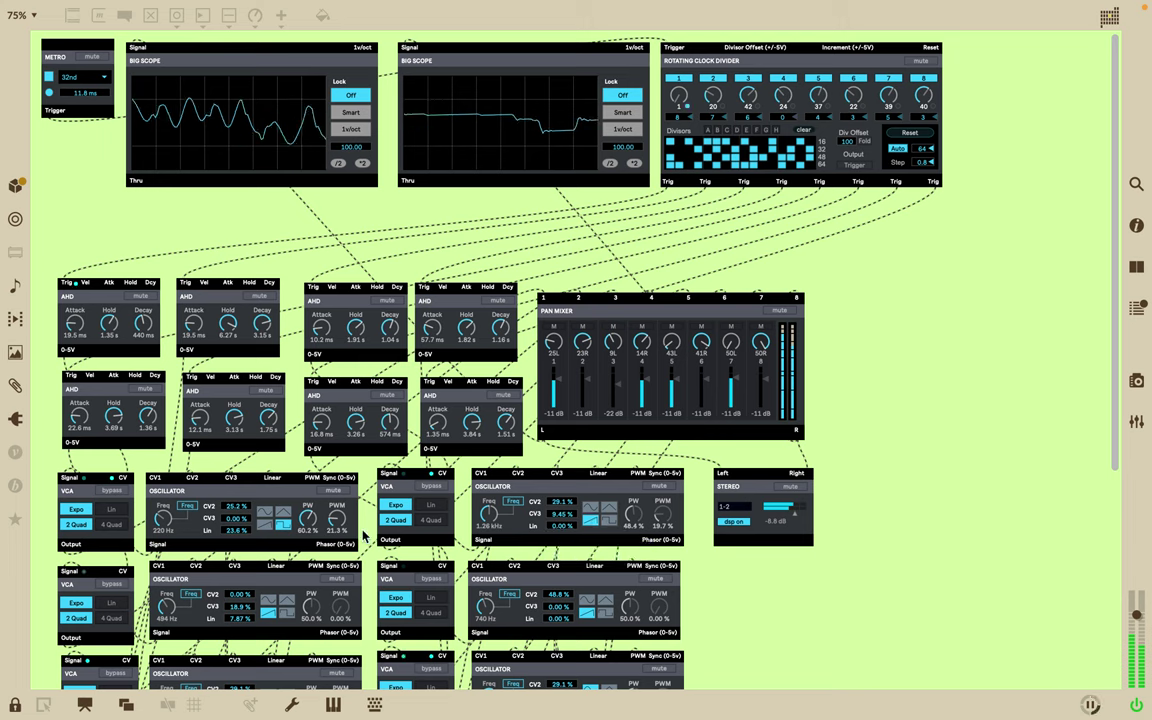
{"action": "left_click", "coordinate": [265, 527]}
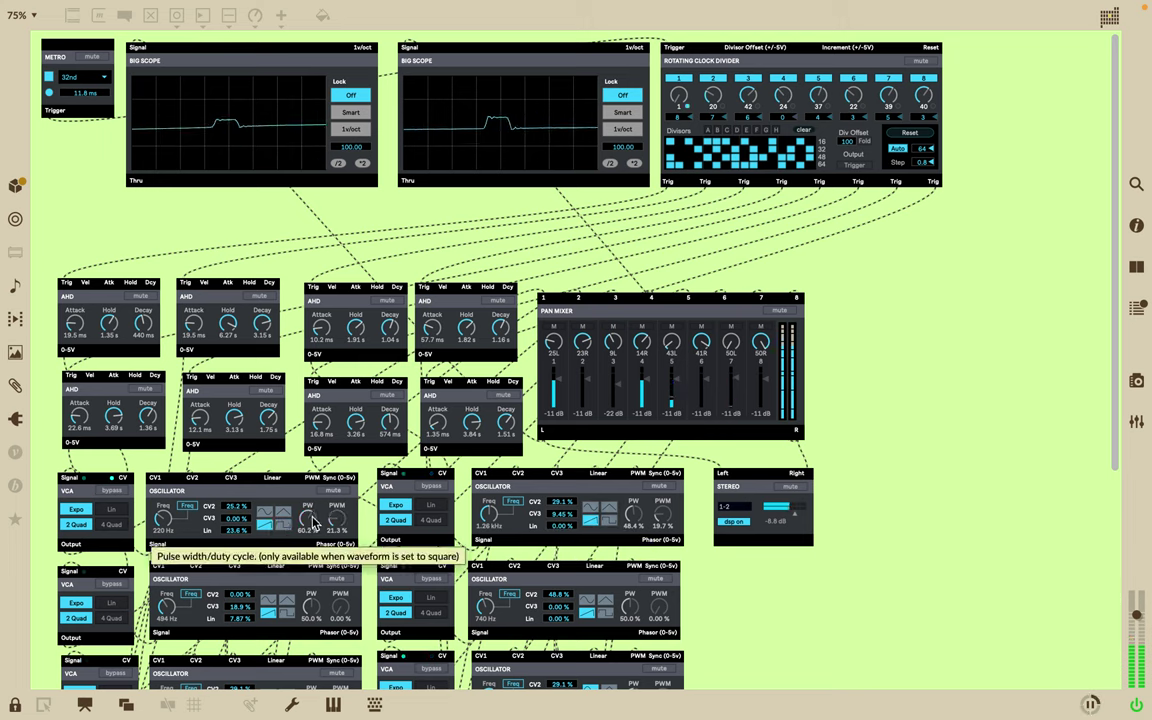
{"action": "left_click_drag", "start_coordinate": [561, 514], "coordinate": [561, 555]}
{"action": "left_click", "coordinate": [591, 509]}
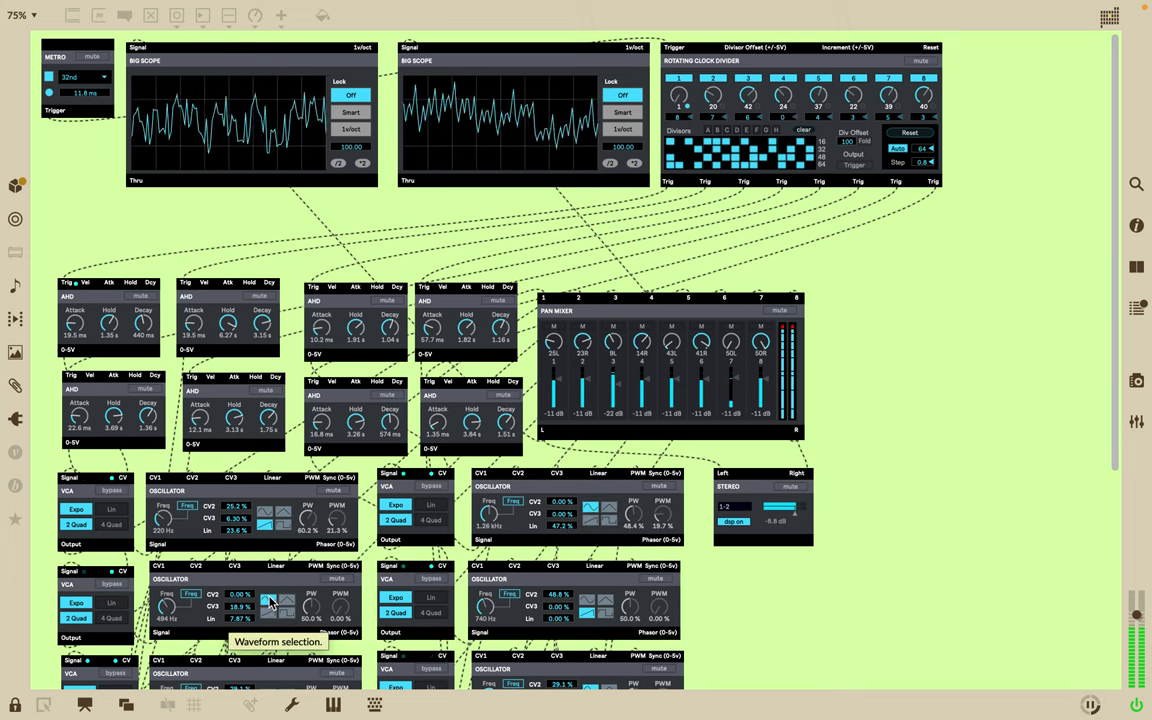
Make the second left oscillator a sine at 831 Hz and tune the first left oscillator to 939 Hz.
{"action": "left_click", "coordinate": [269, 600]}
{"action": "left_click_drag", "start_coordinate": [162, 604], "coordinate": [162, 612]}
{"action": "left_click_drag", "start_coordinate": [162, 522], "coordinate": [162, 508]}
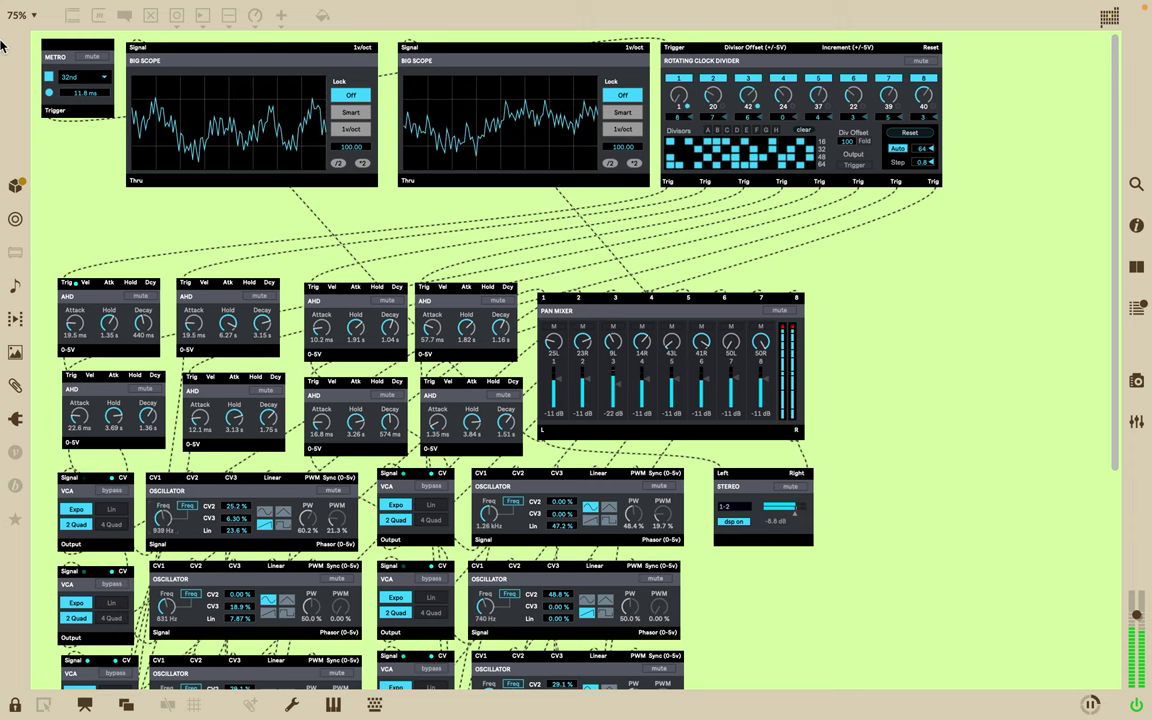
Save a copy of the patcher as "new sound instrument 1" in the max 8 music folder.
{"action": "mouse_move", "coordinate": [67, 8]}
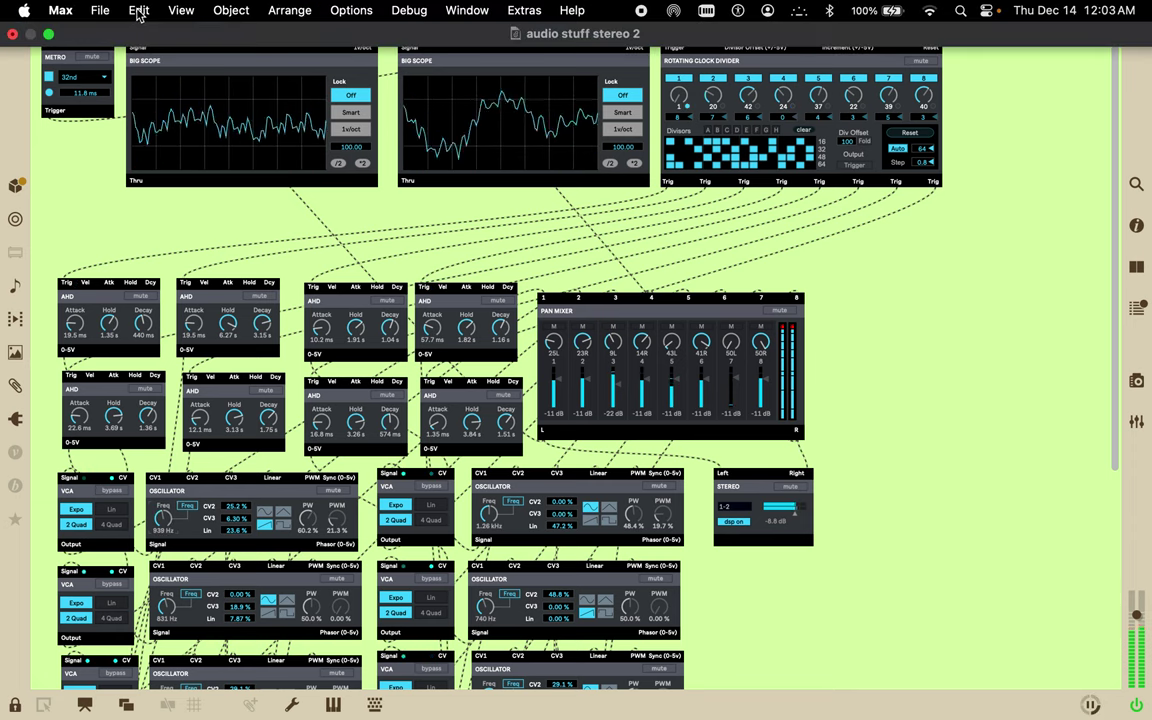
{"action": "left_click", "coordinate": [98, 12]}
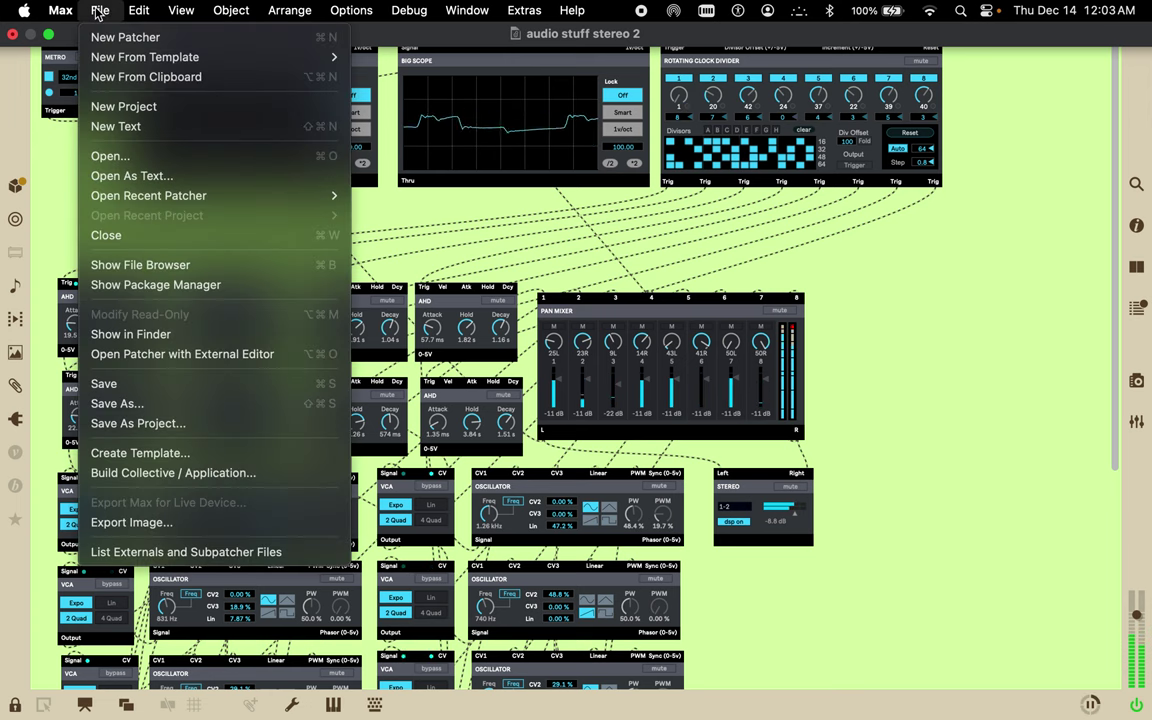
{"action": "left_click", "coordinate": [157, 404]}
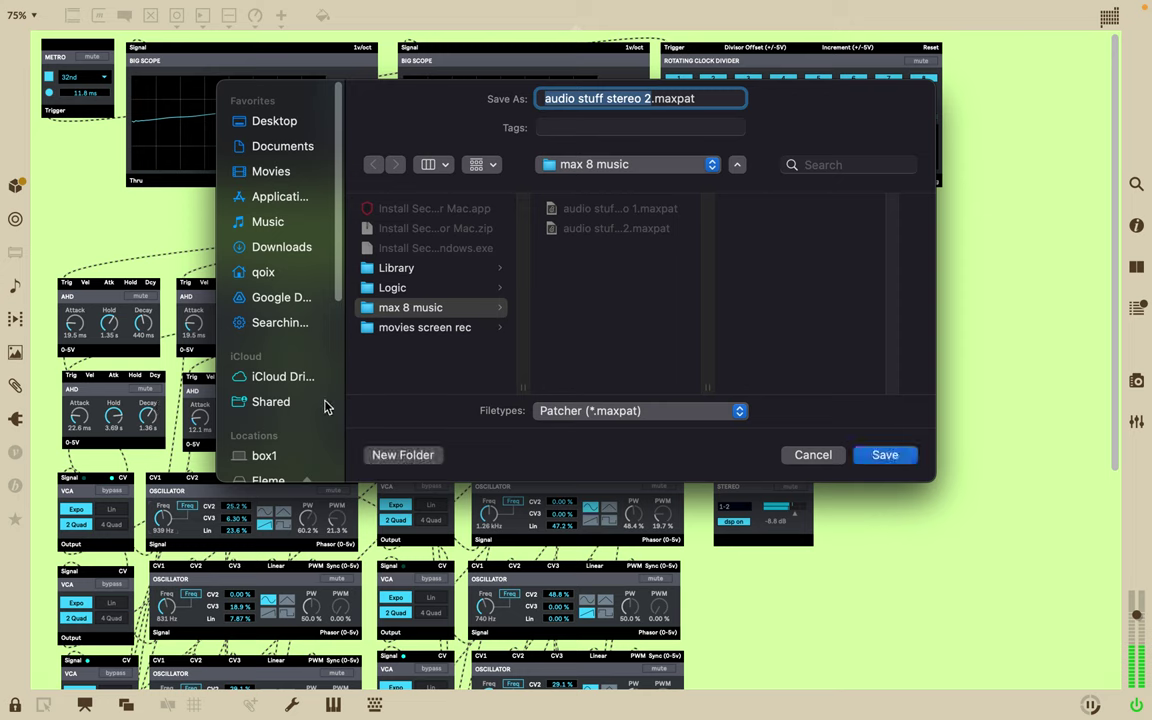
{"action": "type", "text": "new"}
{"action": "type", "text": " sound instrumen"}
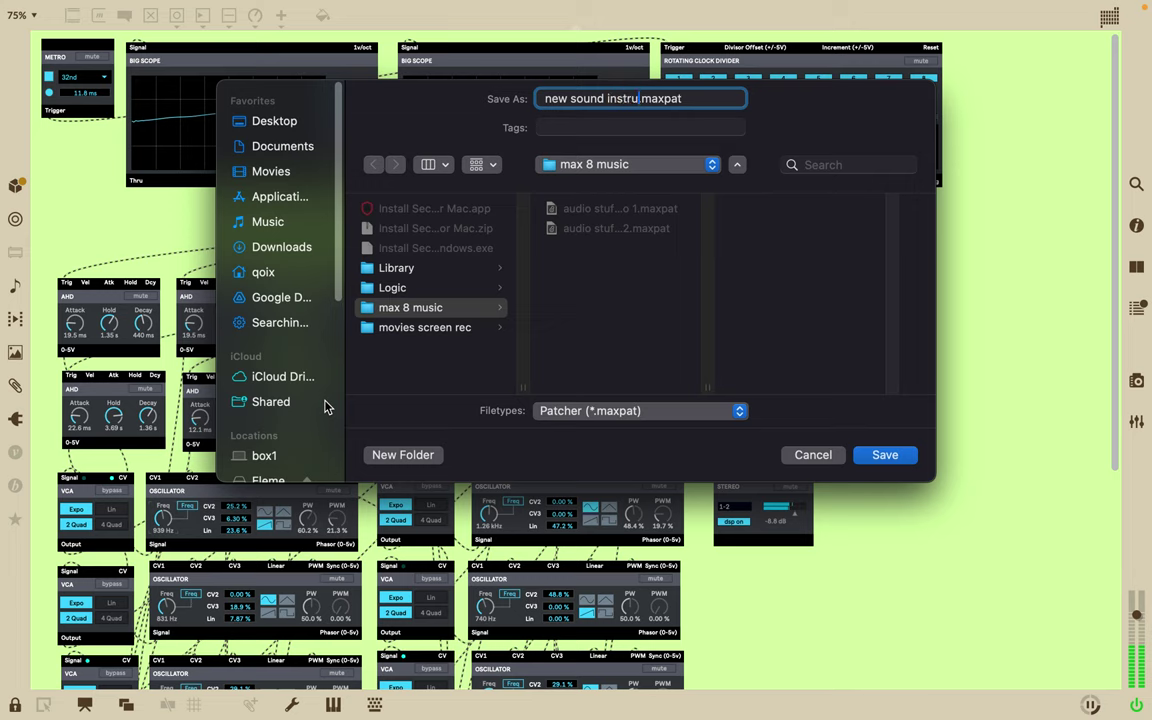
{"action": "type", "text": "t 1"}
{"action": "left_click", "coordinate": [880, 456]}
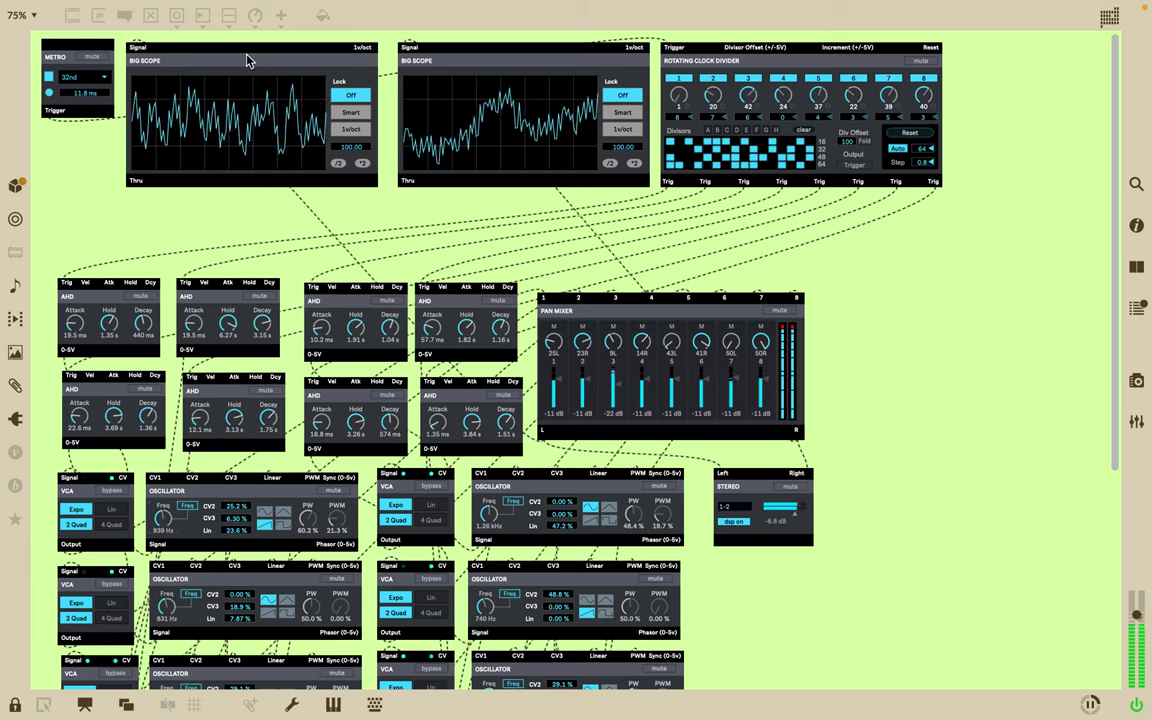
Zoom the patcher out to 50% and look over the whole patch.
{"action": "mouse_move", "coordinate": [131, 7]}
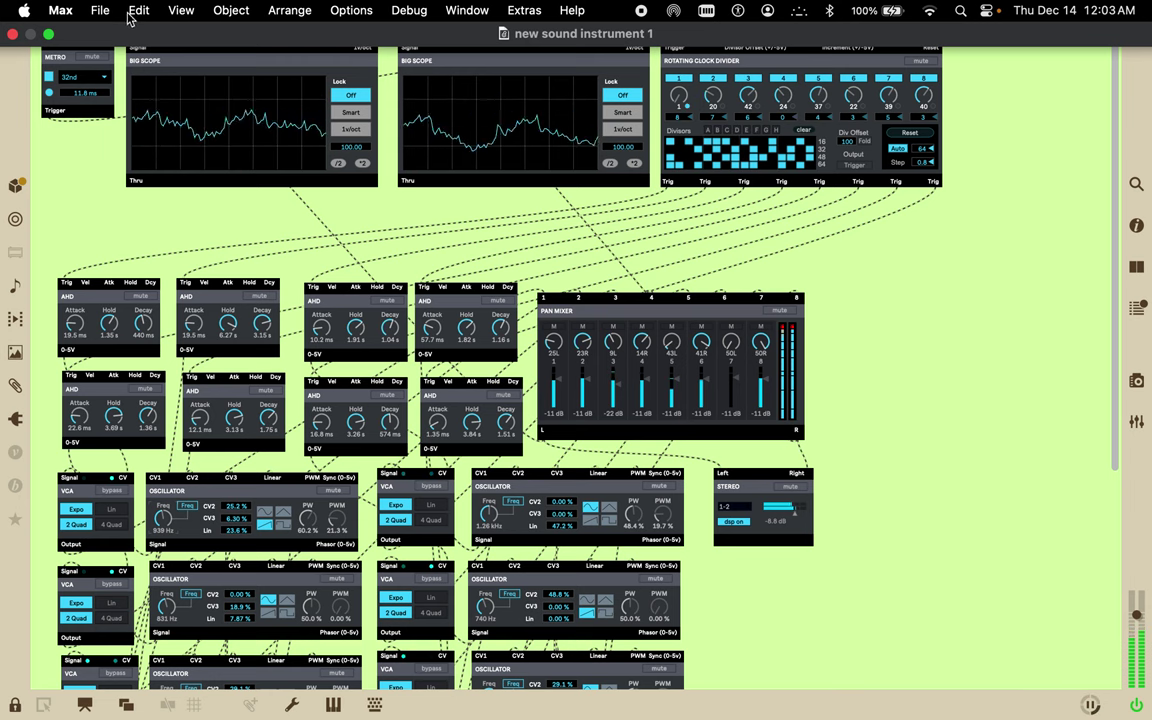
{"action": "mouse_move", "coordinate": [20, 4]}
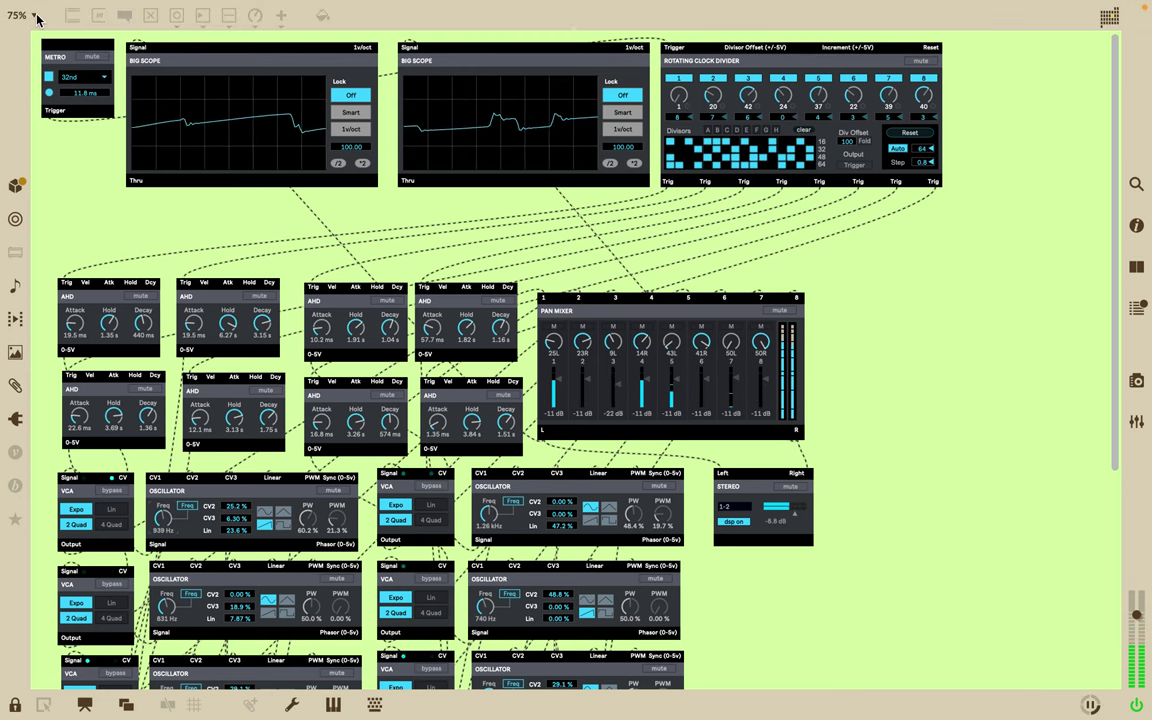
{"action": "left_click", "coordinate": [35, 16]}
{"action": "left_click", "coordinate": [44, 51]}
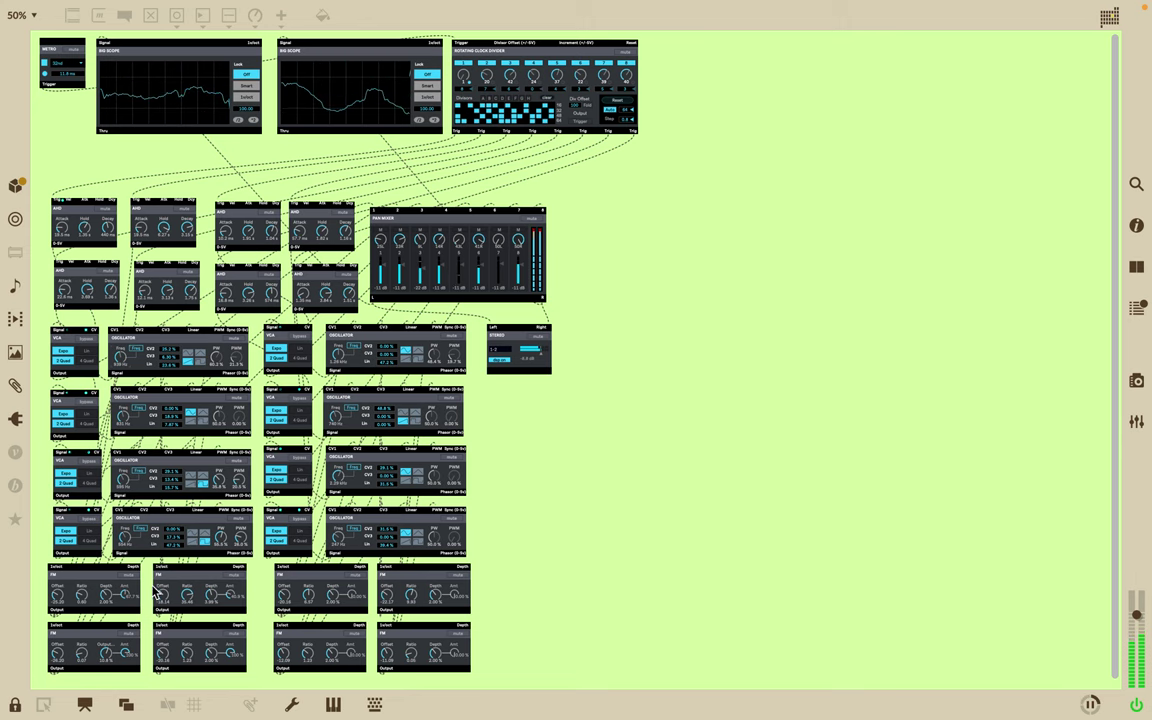
{"action": "scroll", "coordinate": [155, 593], "scroll_direction": "down", "scroll_amount": 1}
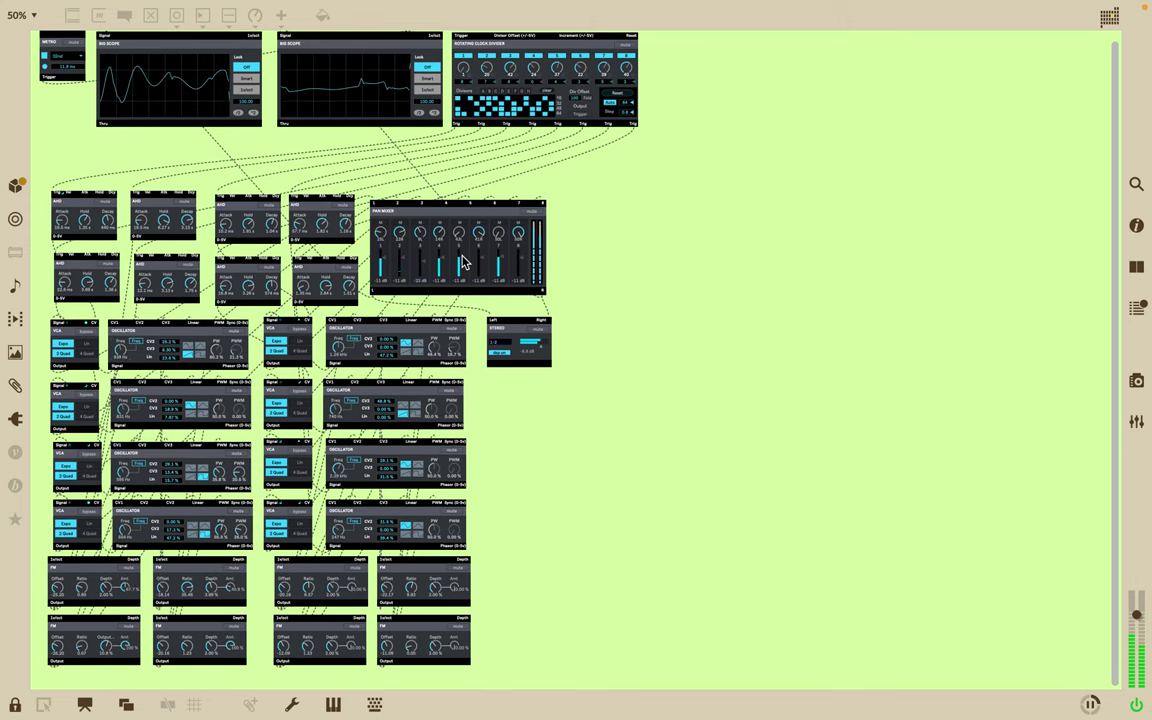
{"action": "scroll", "coordinate": [596, 73], "scroll_direction": "up", "scroll_amount": 1}
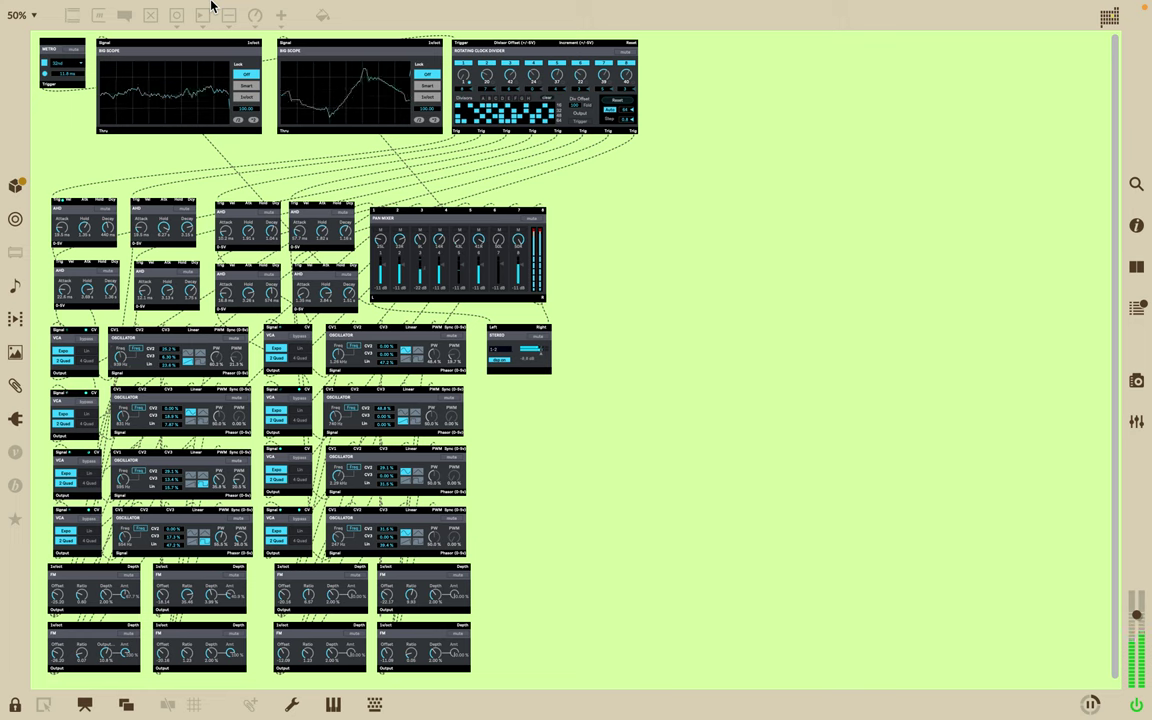
Lower the Metro module's millisecond value to 0.00 ms.
{"action": "left_click", "coordinate": [74, 65]}
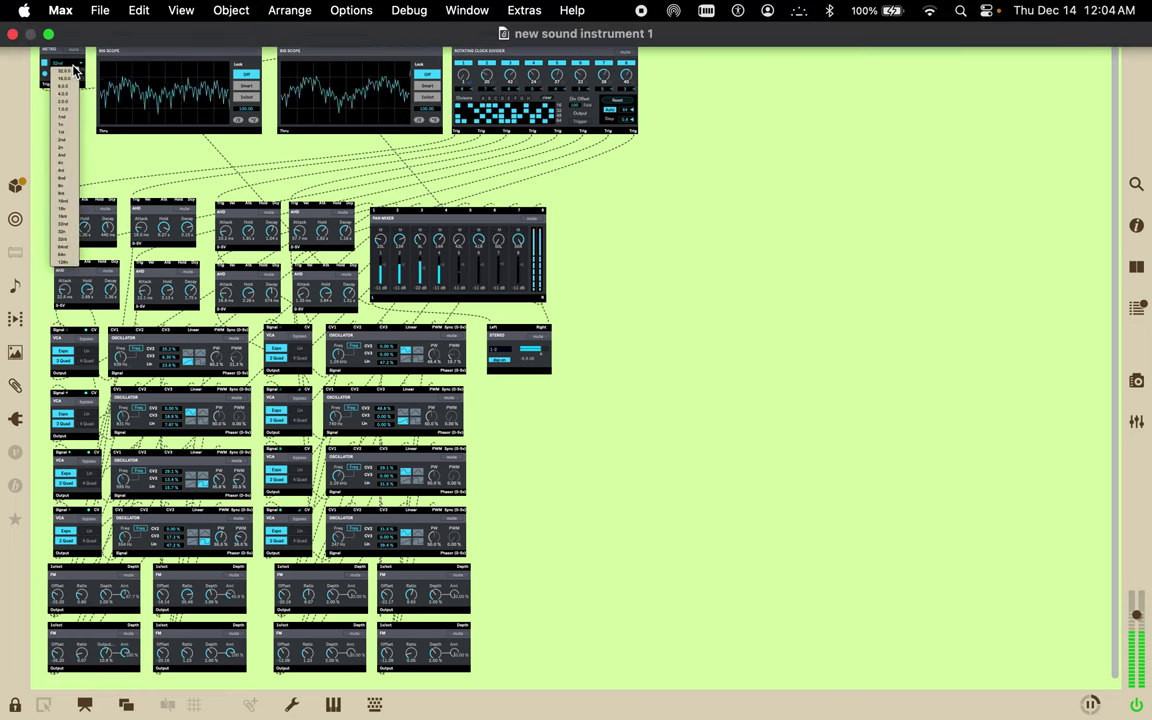
{"action": "left_click", "coordinate": [74, 66]}
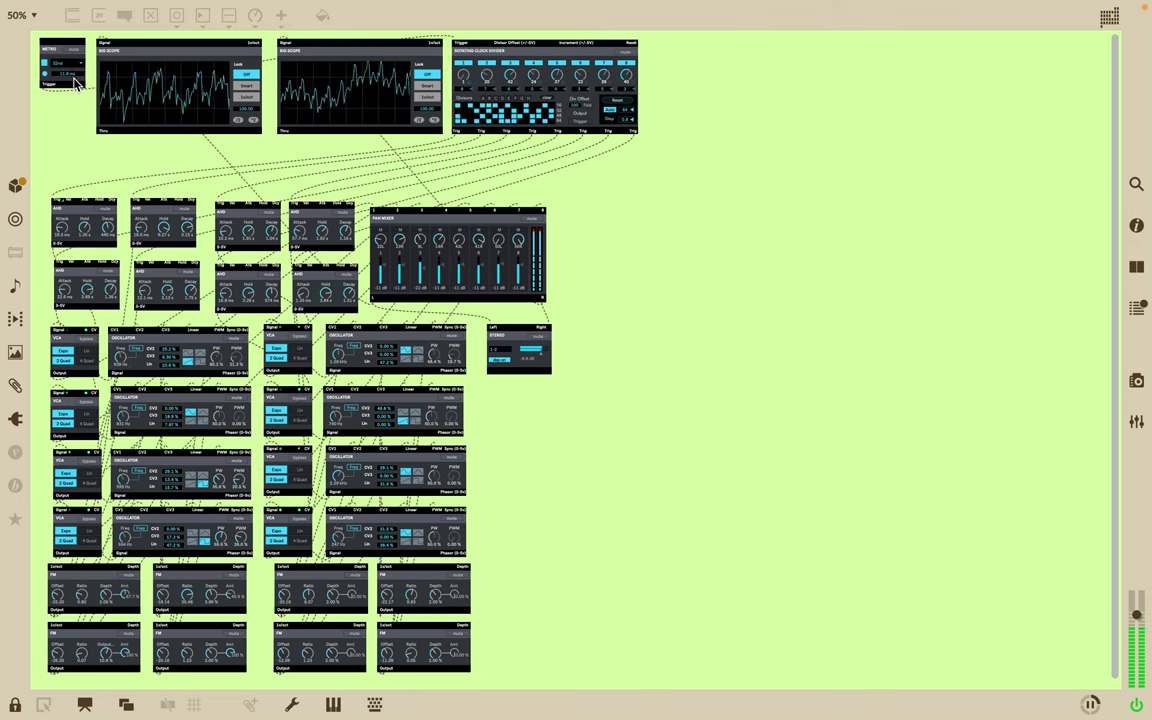
{"action": "scroll", "coordinate": [67, 87], "scroll_direction": "down", "scroll_amount": 1}
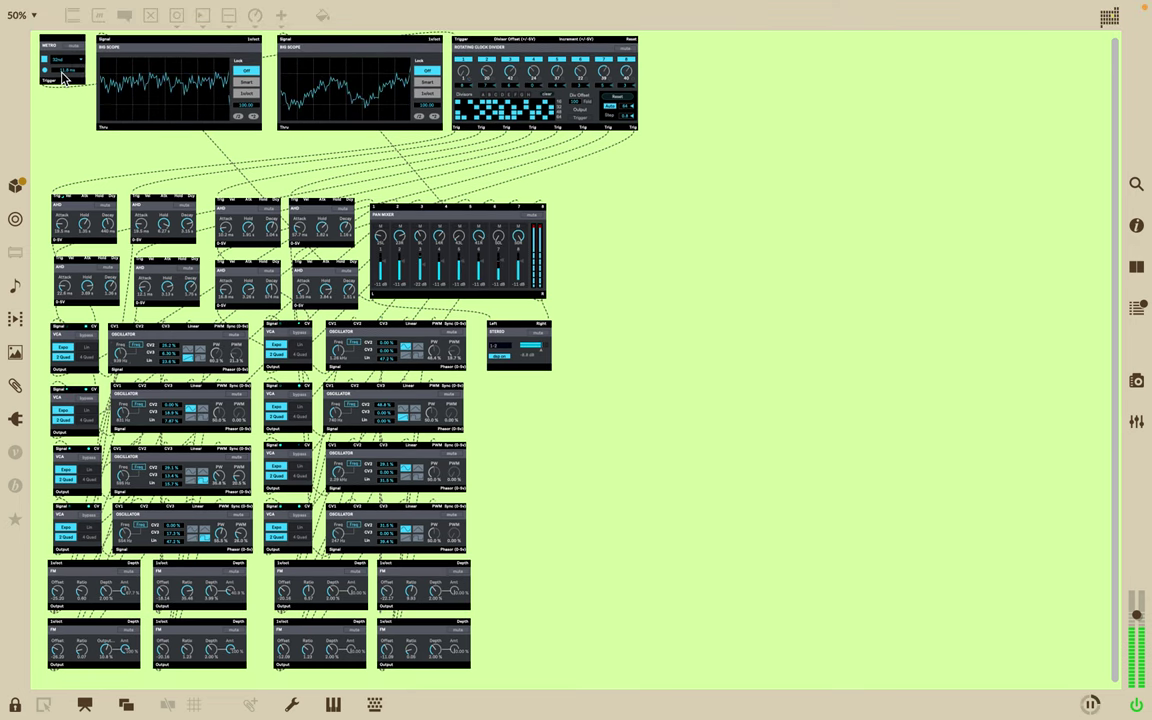
{"action": "left_click", "coordinate": [62, 75]}
{"action": "left_click_drag", "start_coordinate": [64, 75], "coordinate": [73, 130]}
{"action": "left_click_drag", "start_coordinate": [64, 74], "coordinate": [70, 122]}
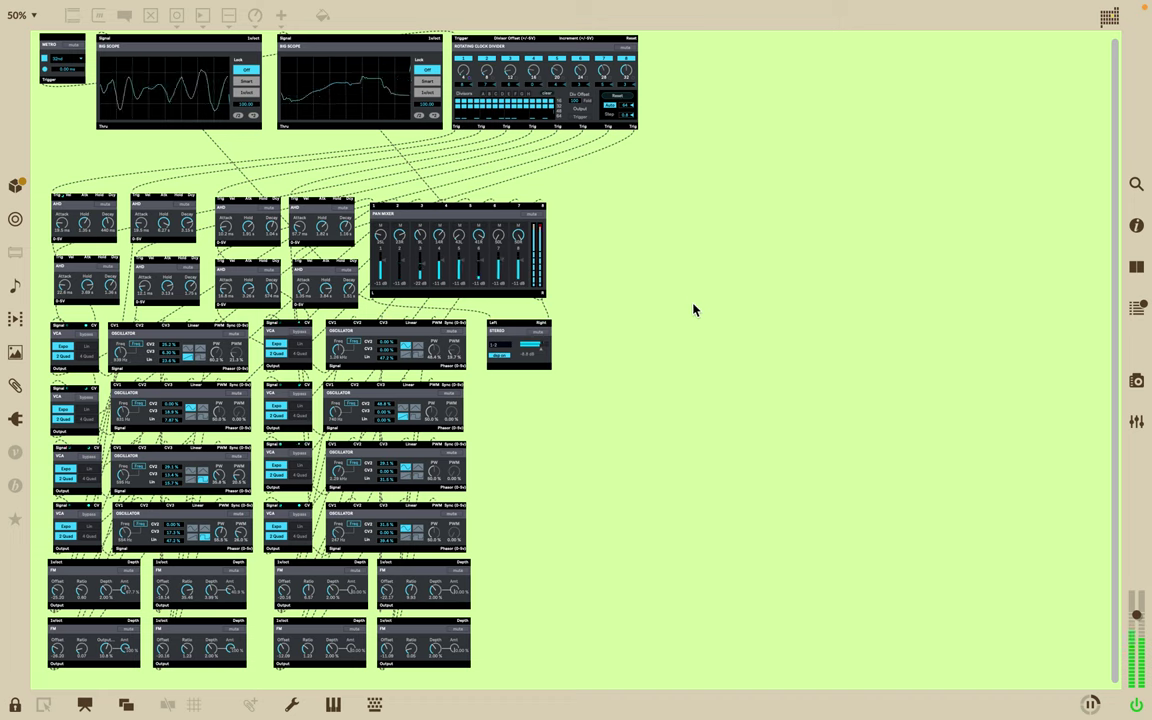
Rework the Rotating Clock Divider's divisor grid, filling the upper rows and scattering active cells across the lower rows.
{"action": "left_click", "coordinate": [522, 94]}
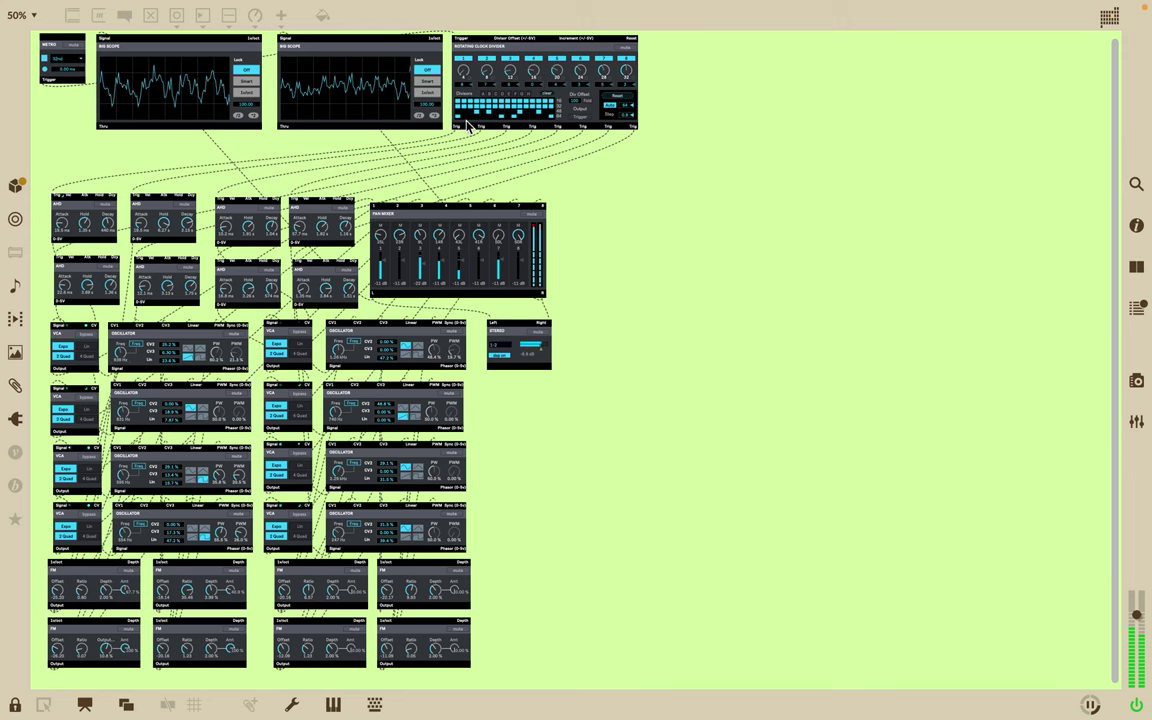
{"action": "scroll", "coordinate": [466, 125], "scroll_direction": "down", "scroll_amount": 1}
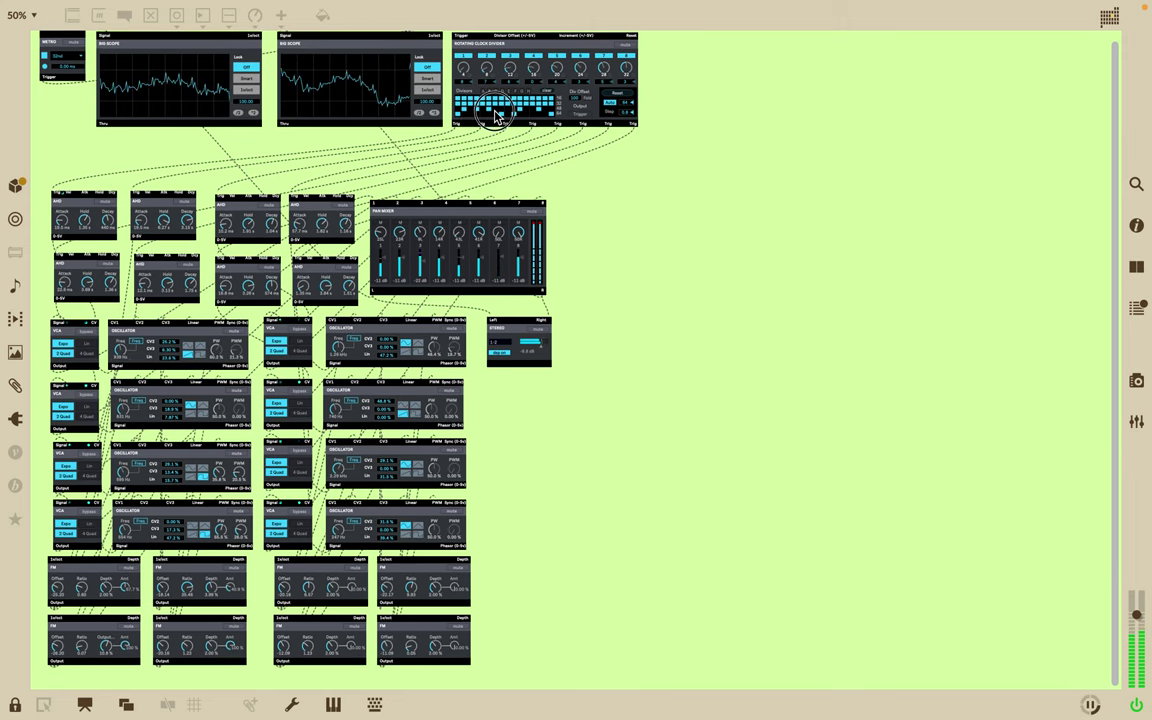
{"action": "mouse_move", "coordinate": [498, 116]}
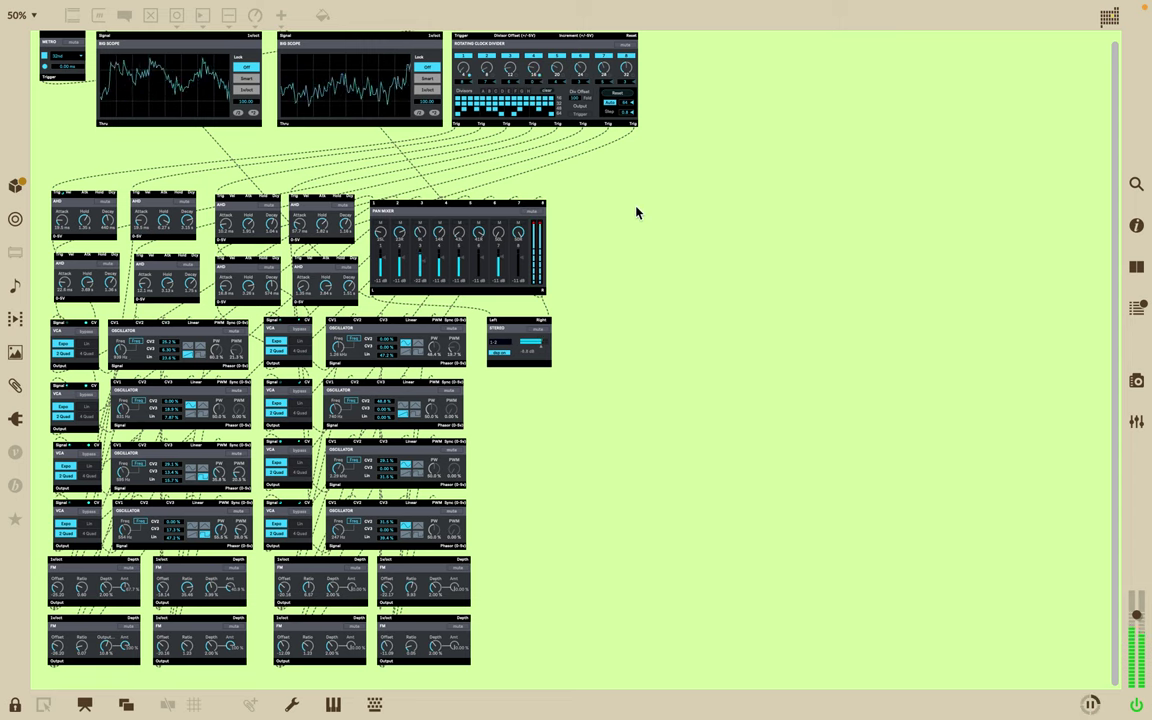
{"action": "scroll", "coordinate": [637, 212], "scroll_direction": "up", "scroll_amount": 1}
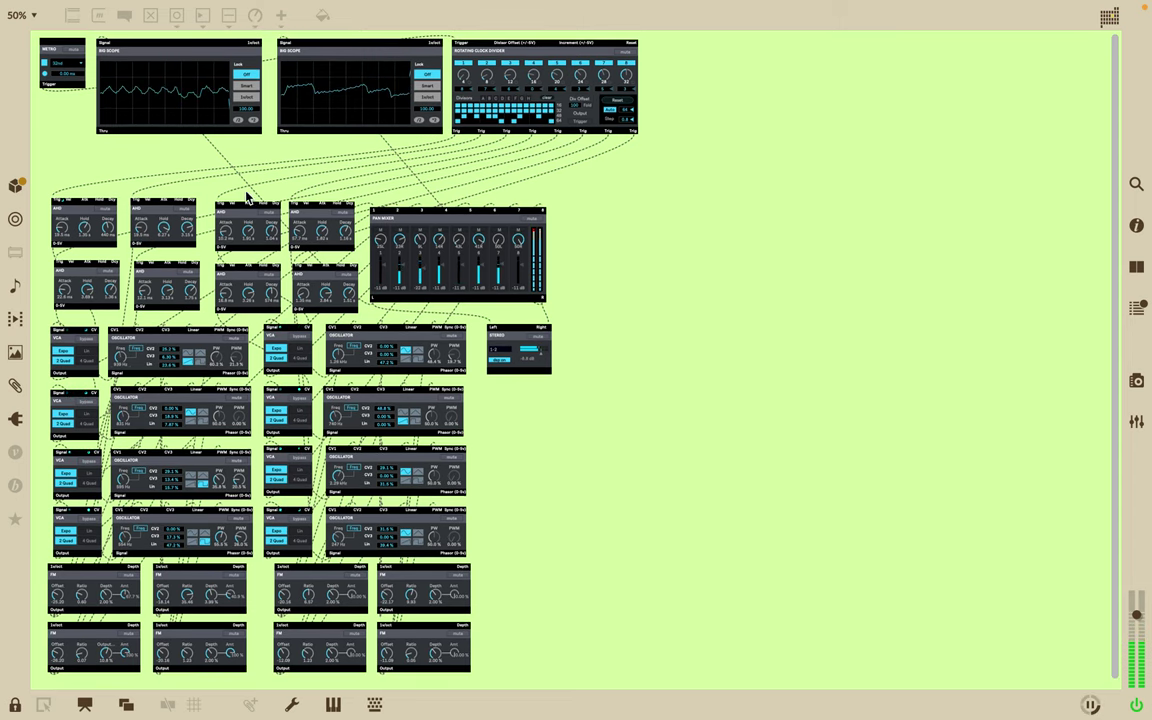
Set the Metro module's millisecond value to 22.6 ms and its note interval to 4nt.
{"action": "left_click_drag", "start_coordinate": [69, 78], "coordinate": [66, 75]}
{"action": "left_click", "coordinate": [65, 76]}
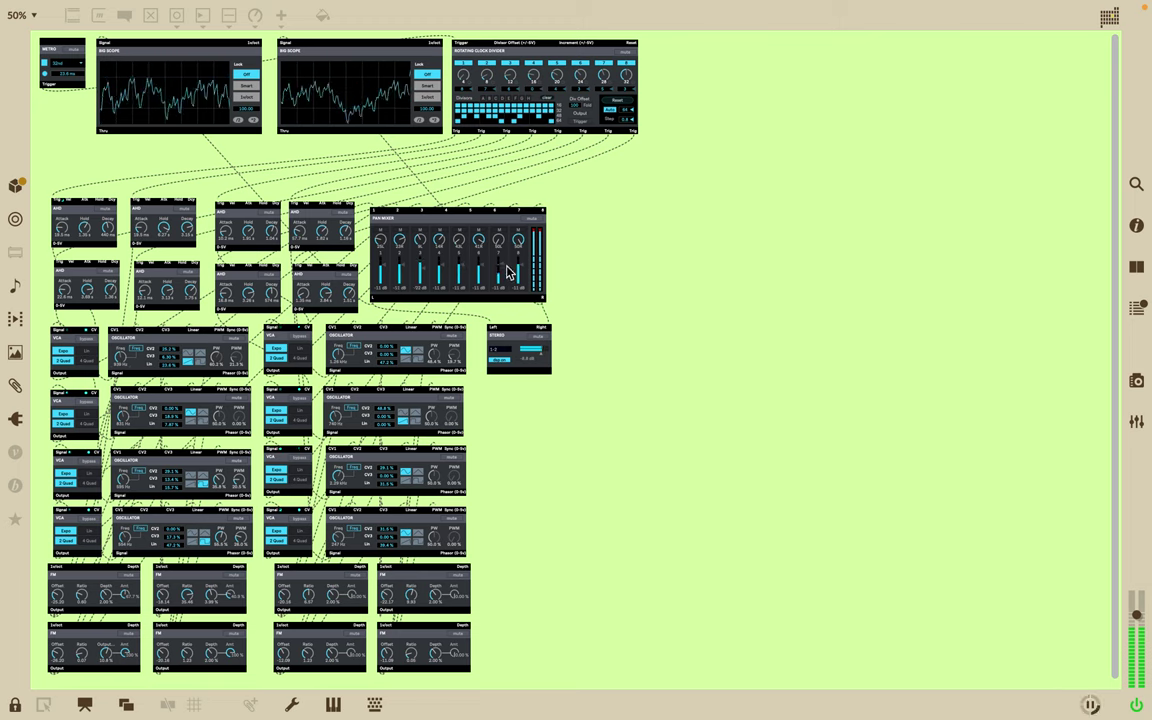
{"action": "left_click", "coordinate": [64, 63]}
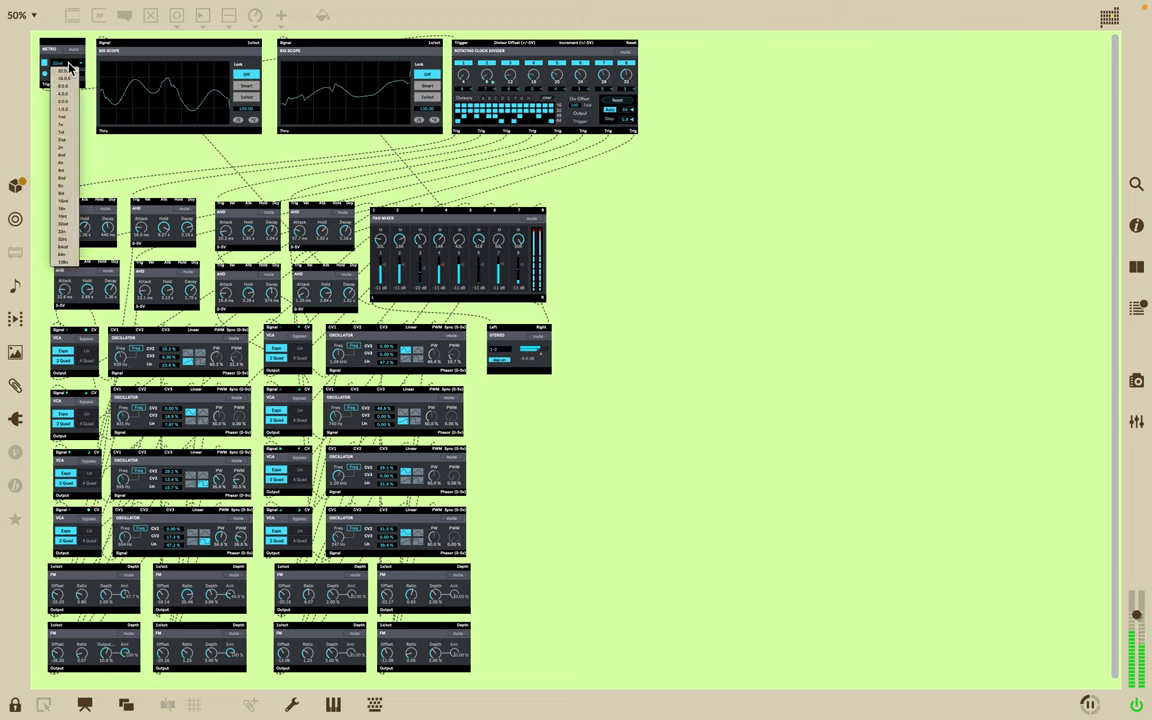
{"action": "left_click", "coordinate": [67, 175]}
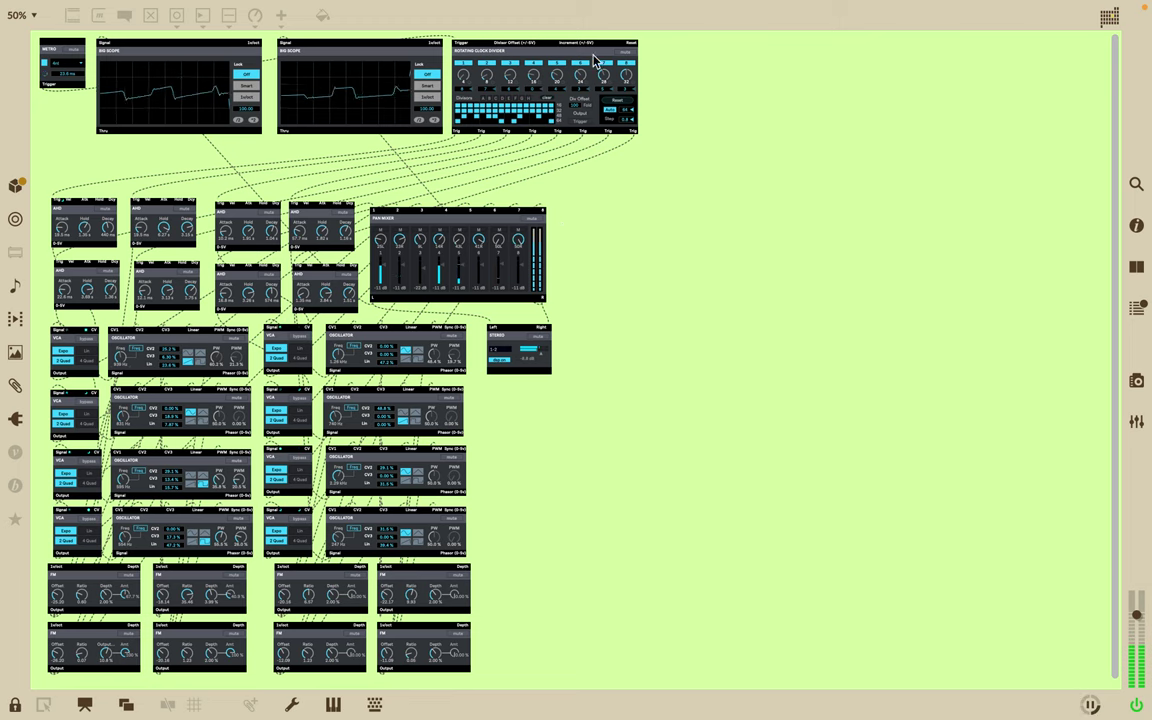
Save the changes to the "new sound instrument 1" patcher.
{"action": "mouse_move", "coordinate": [283, 6]}
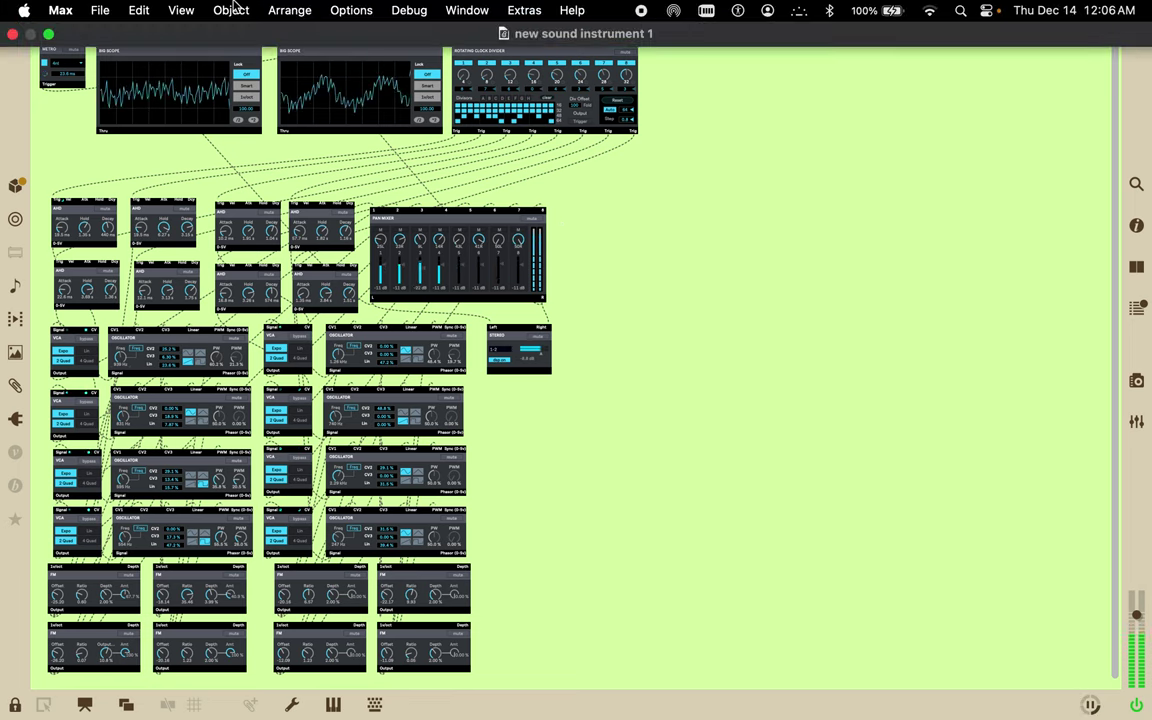
{"action": "left_click", "coordinate": [100, 10]}
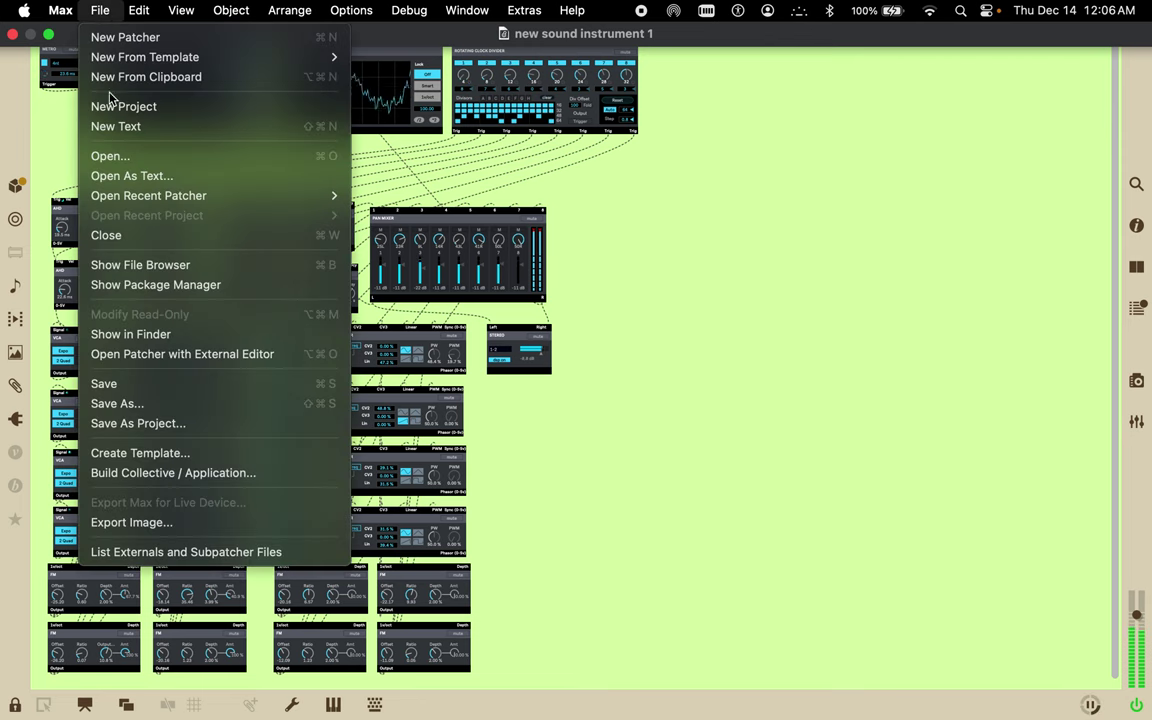
{"action": "left_click", "coordinate": [136, 386]}
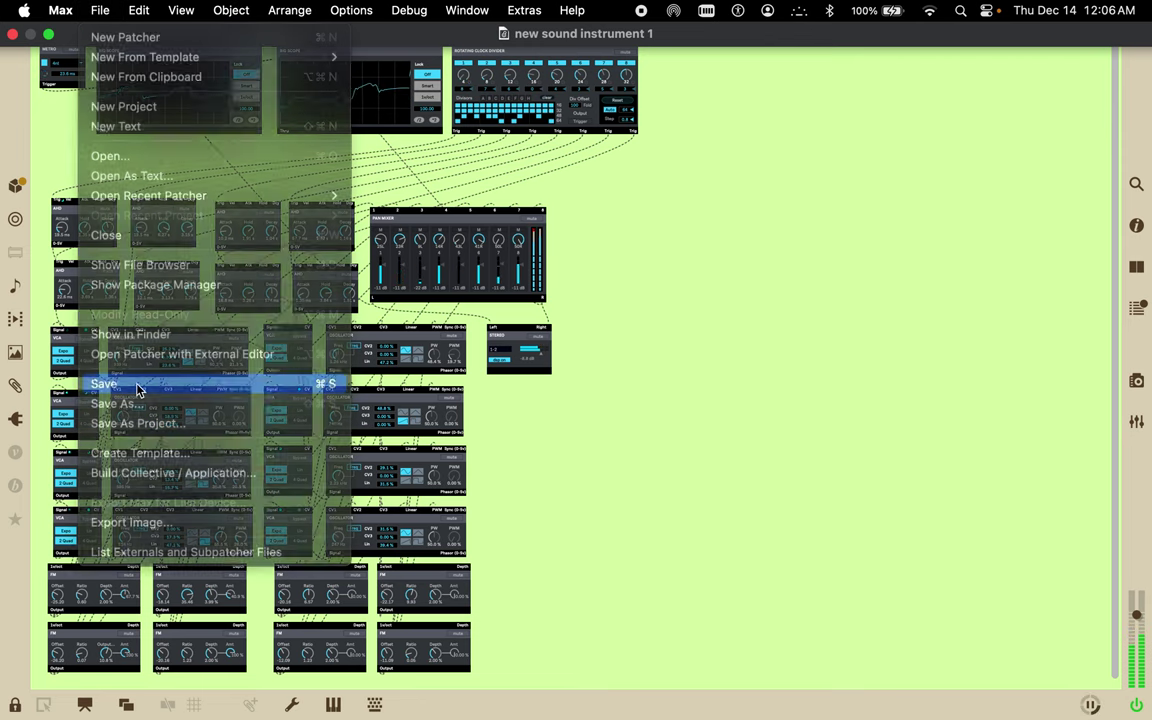
{"action": "mouse_move", "coordinate": [195, 6]}
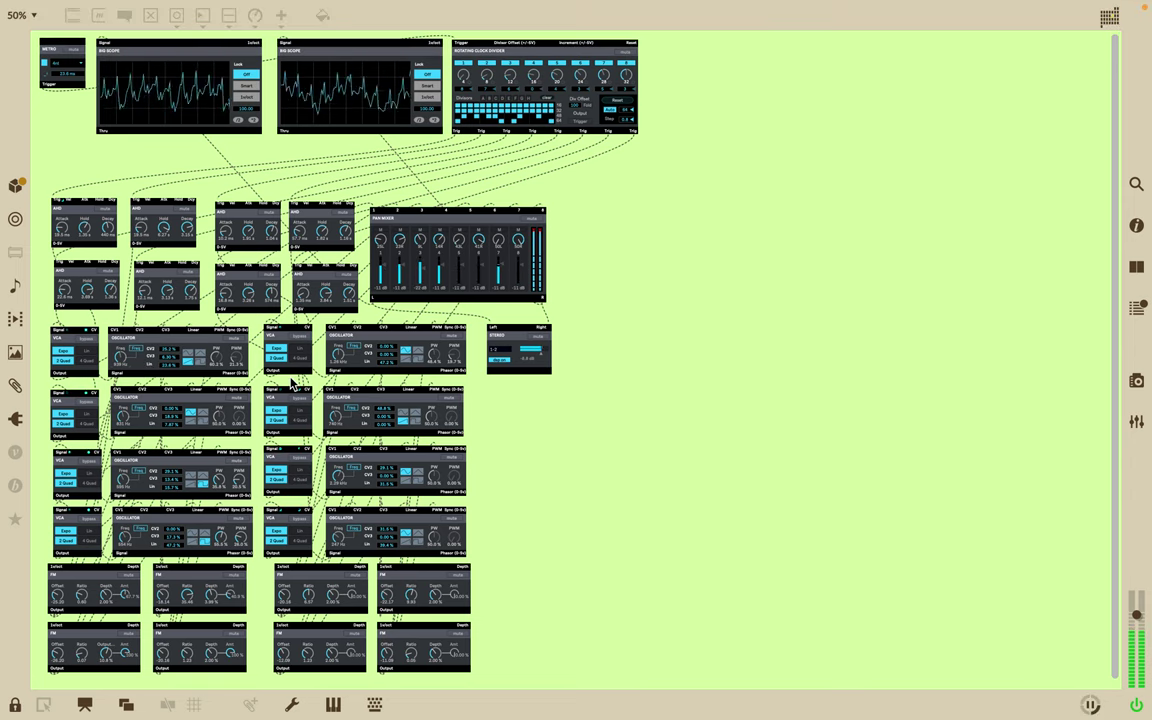
{"action": "mouse_move", "coordinate": [50, 4]}
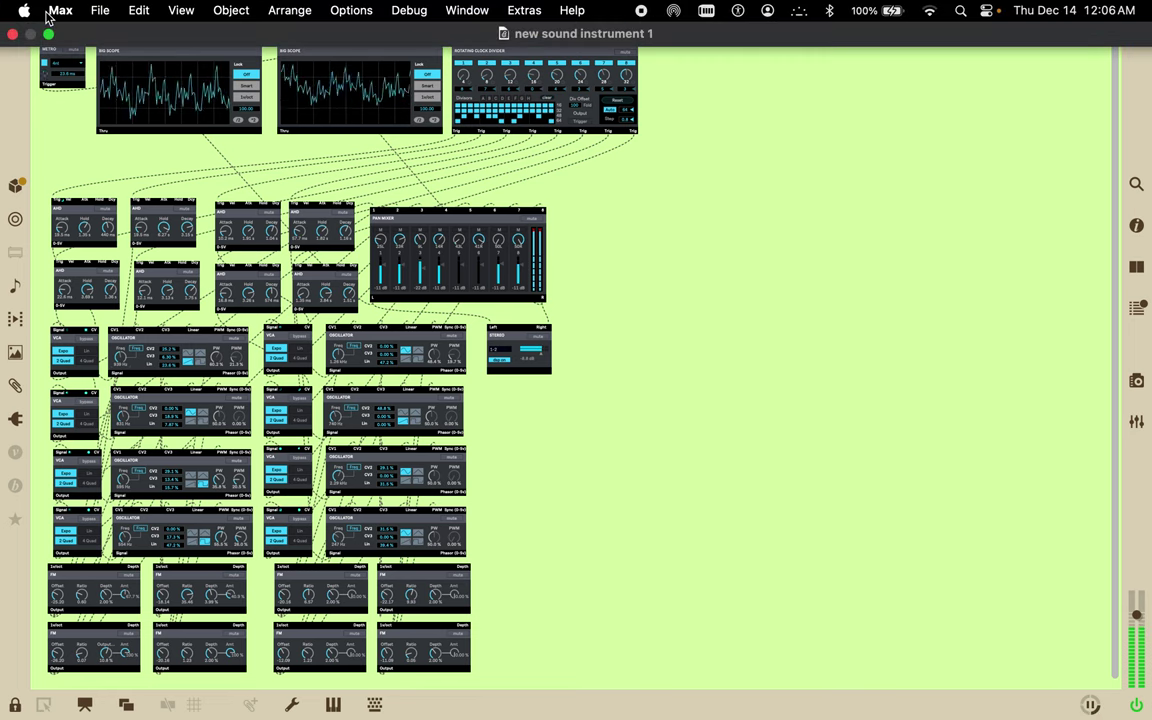